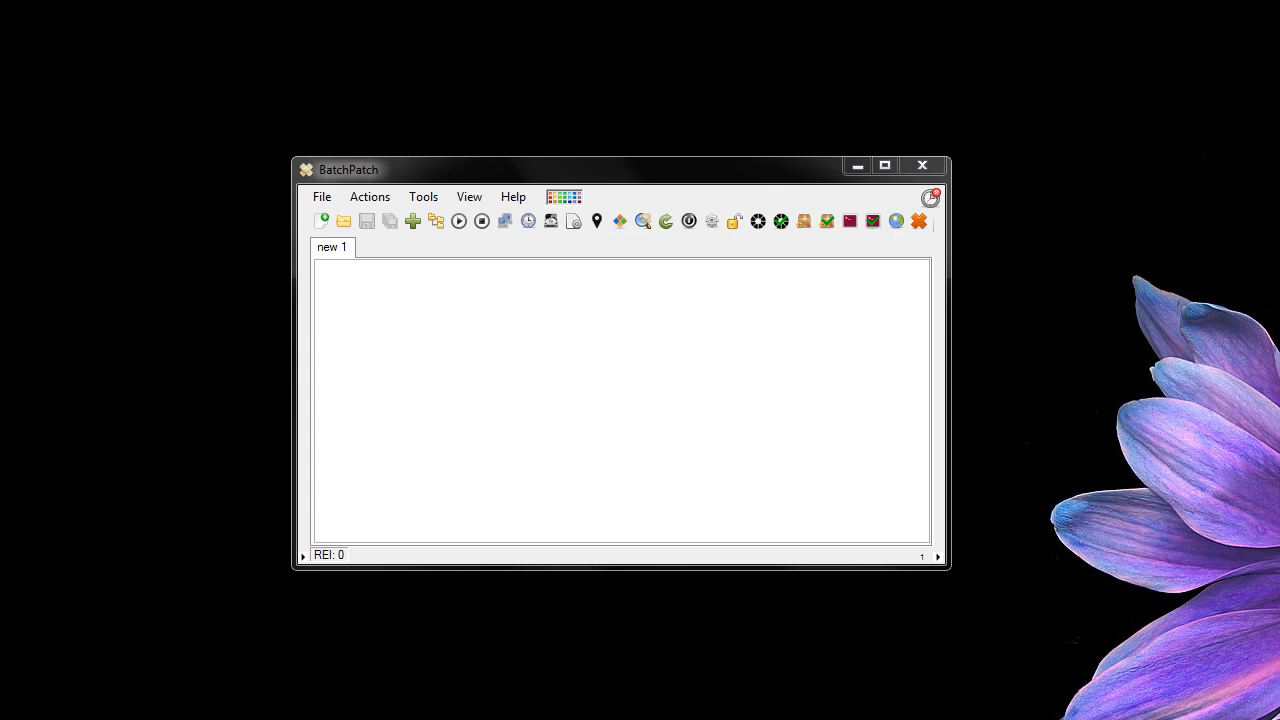
right_click(481, 340)
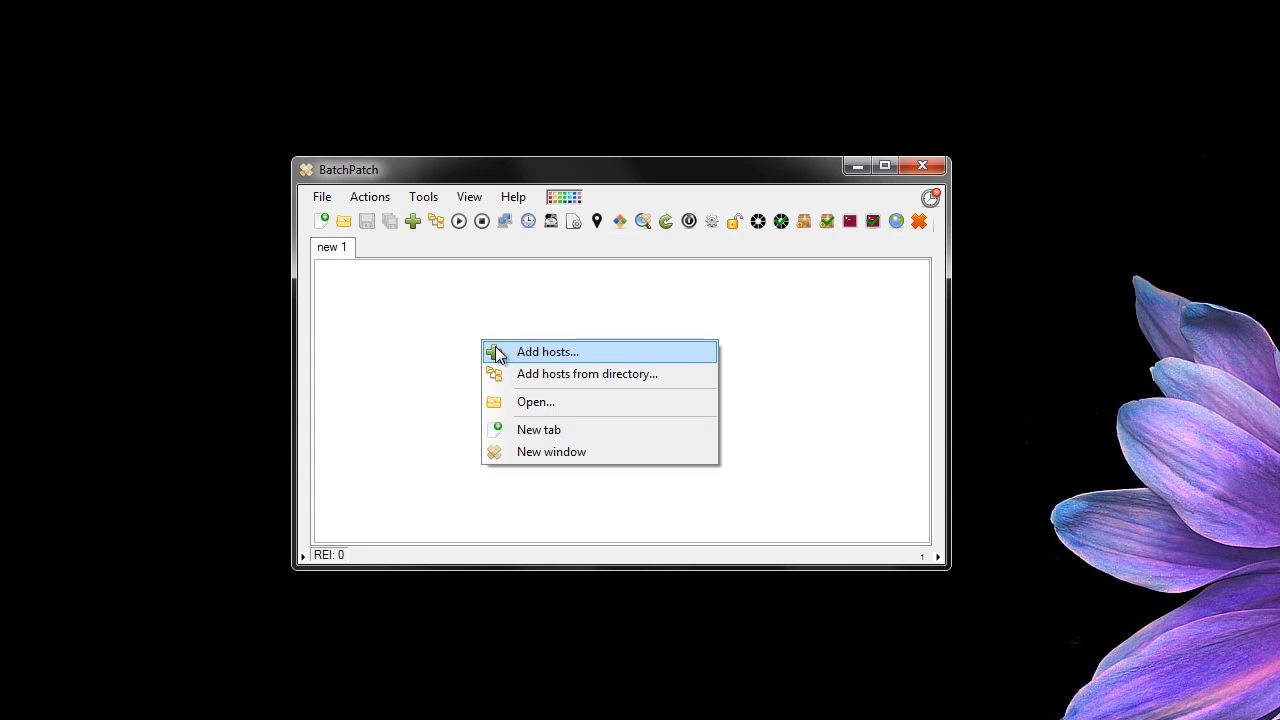
left_click(500, 352)
type("win81 ")
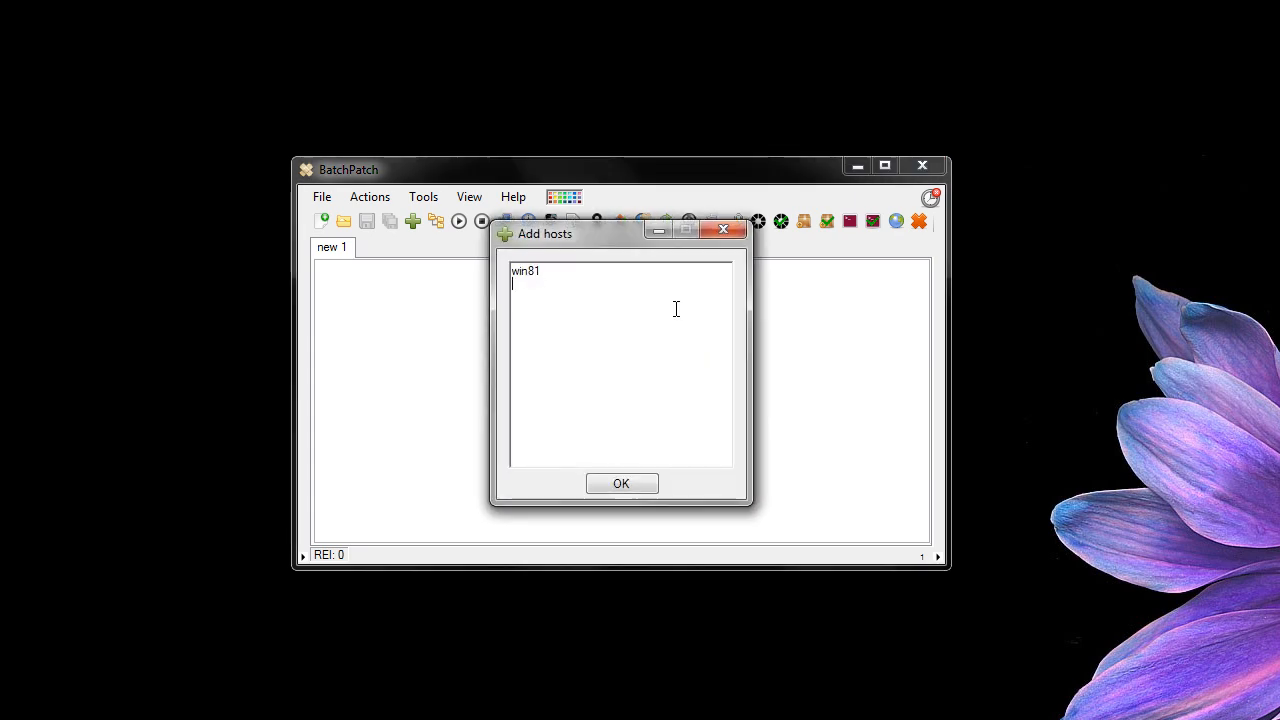
type("win")
key("shift+Home")
key("BackSpace")
key("BackSpace")
key("BackSpace")
key("BackSpace")
key("BackSpace")
key("BackSpace")
key("BackSpace")
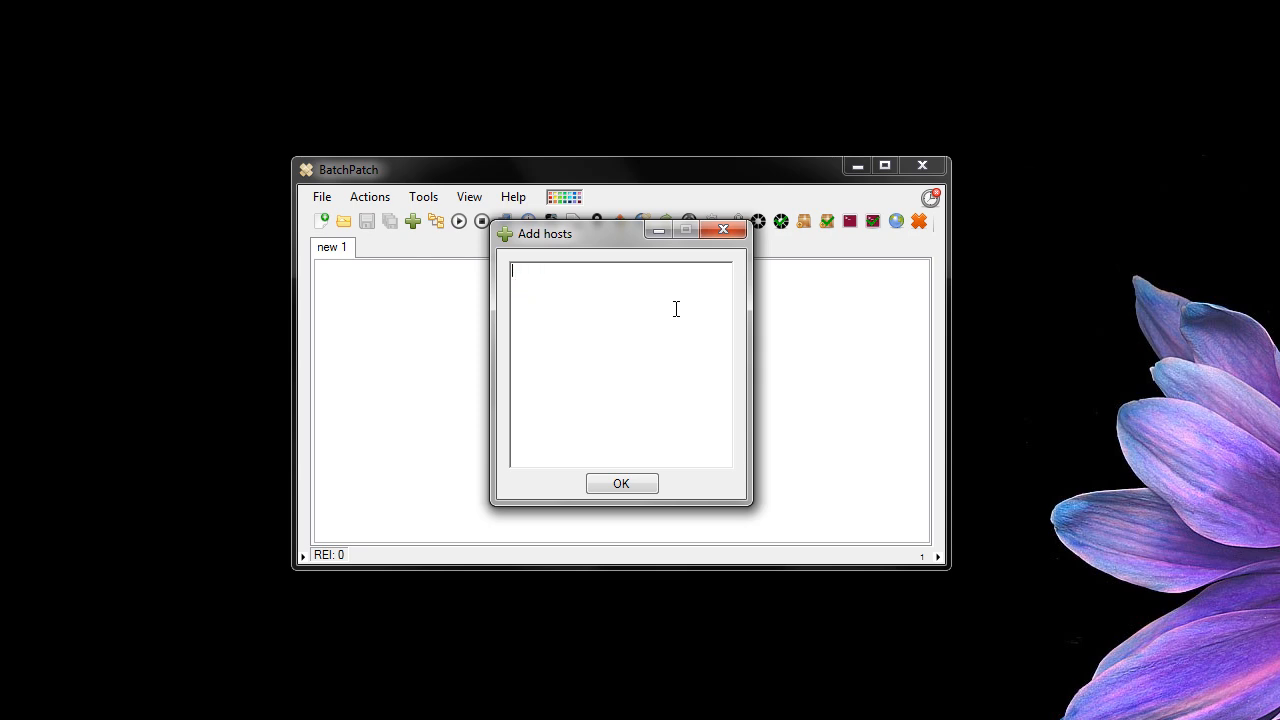
left_click(725, 229)
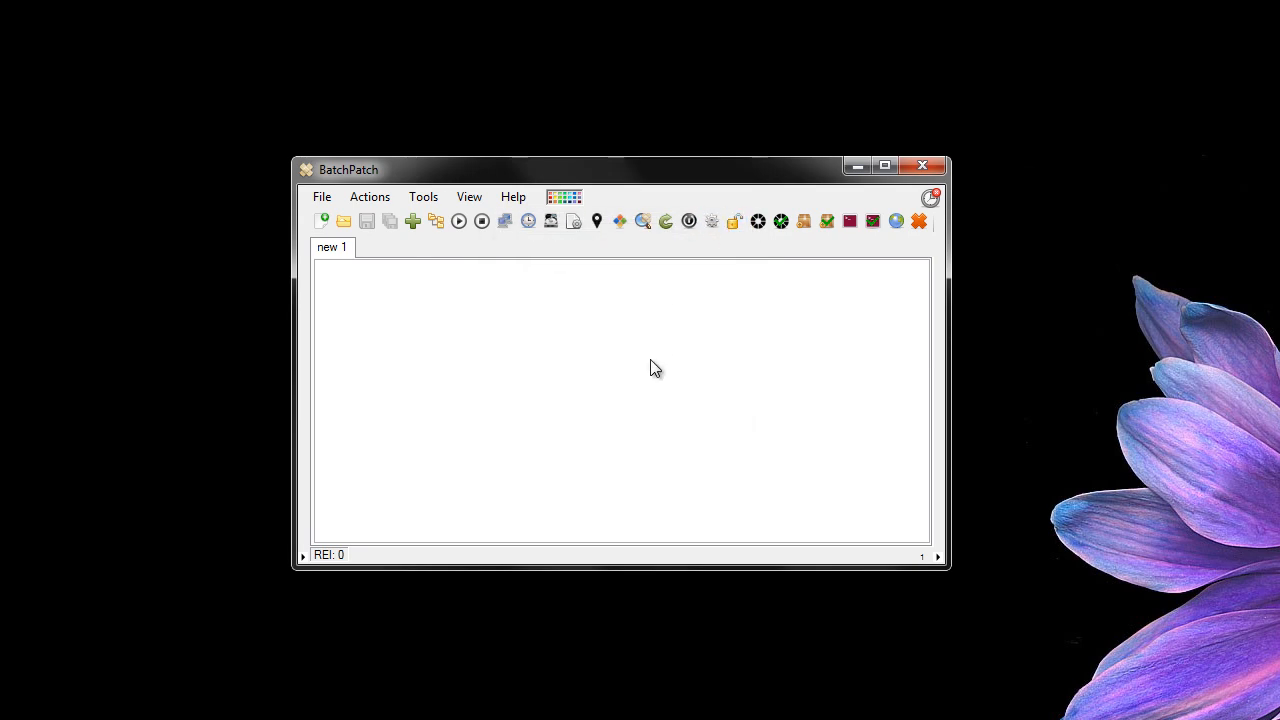
Enable 'cached mode' and 'offline mode' in the Windows Update settings.
left_click_drag(591, 177, 585, 165)
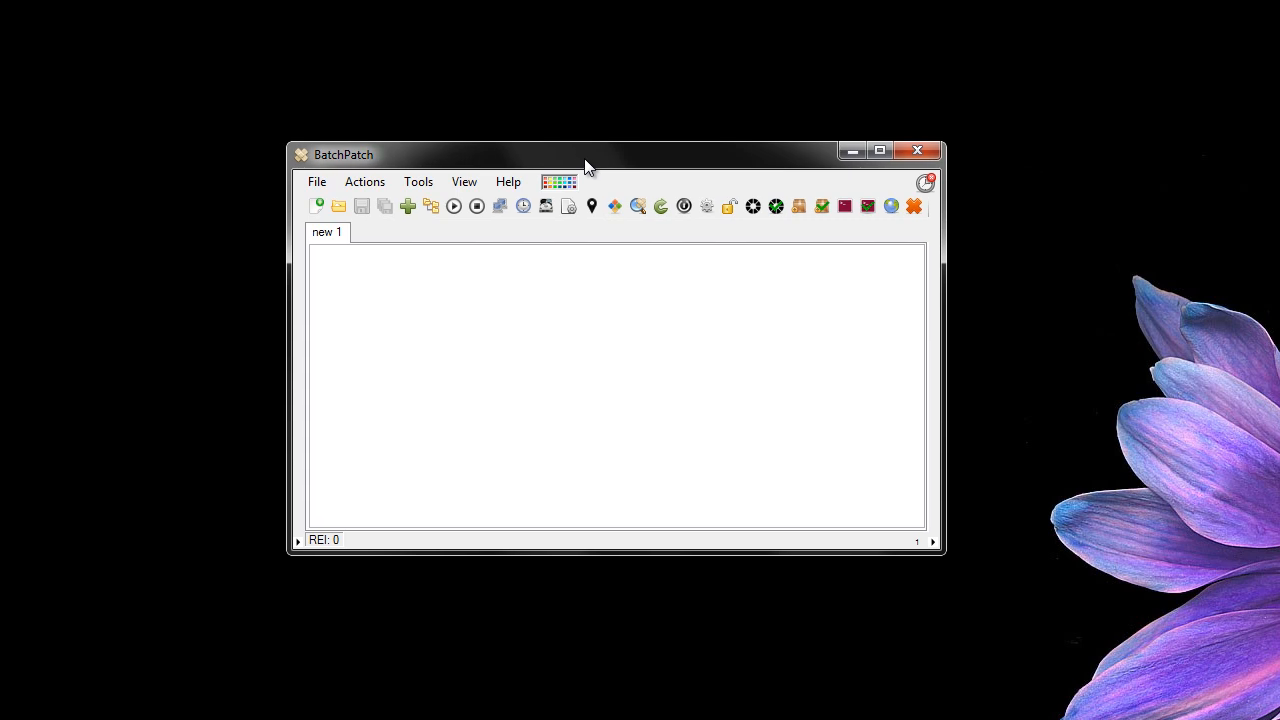
left_click_drag(585, 165, 563, 164)
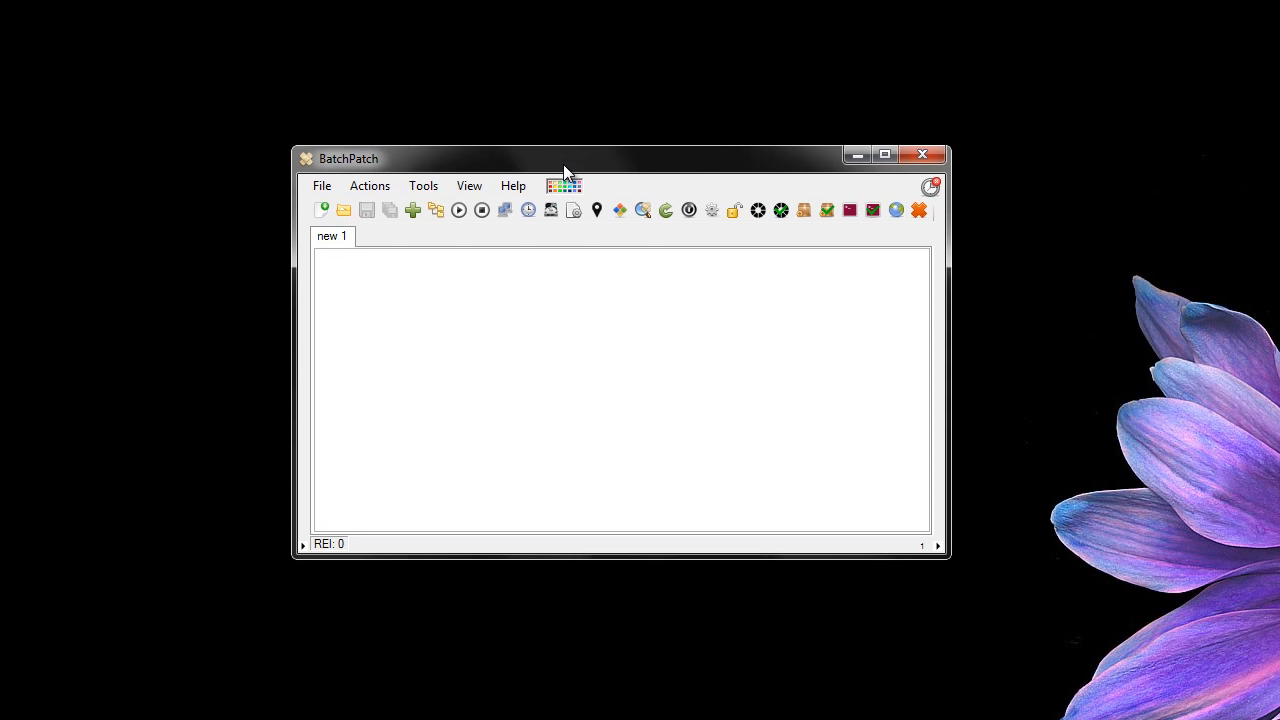
left_click(440, 194)
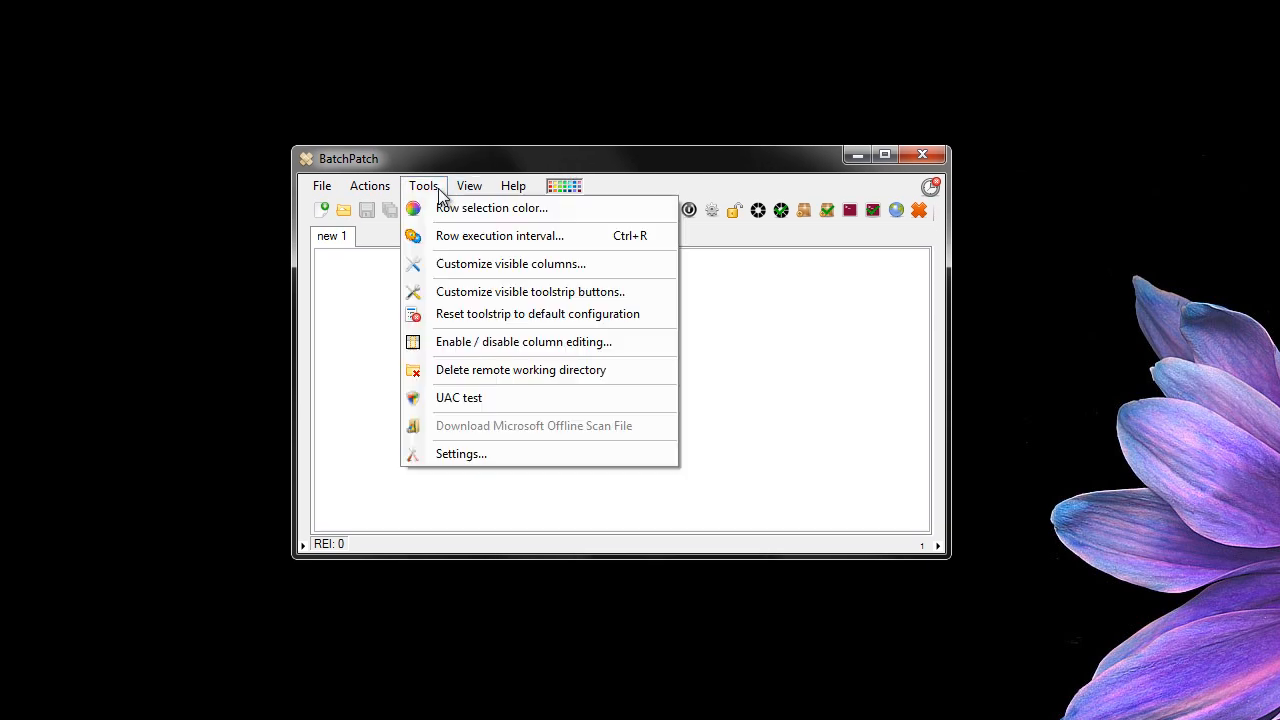
left_click(474, 451)
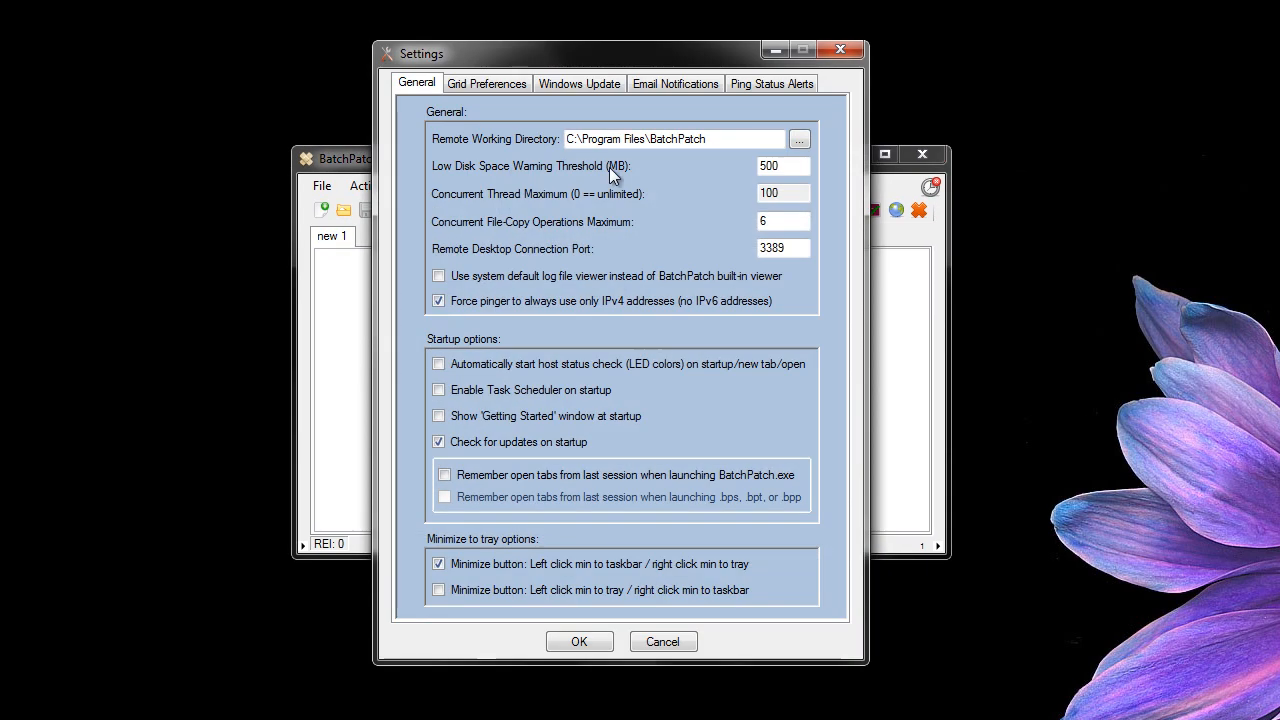
left_click(591, 89)
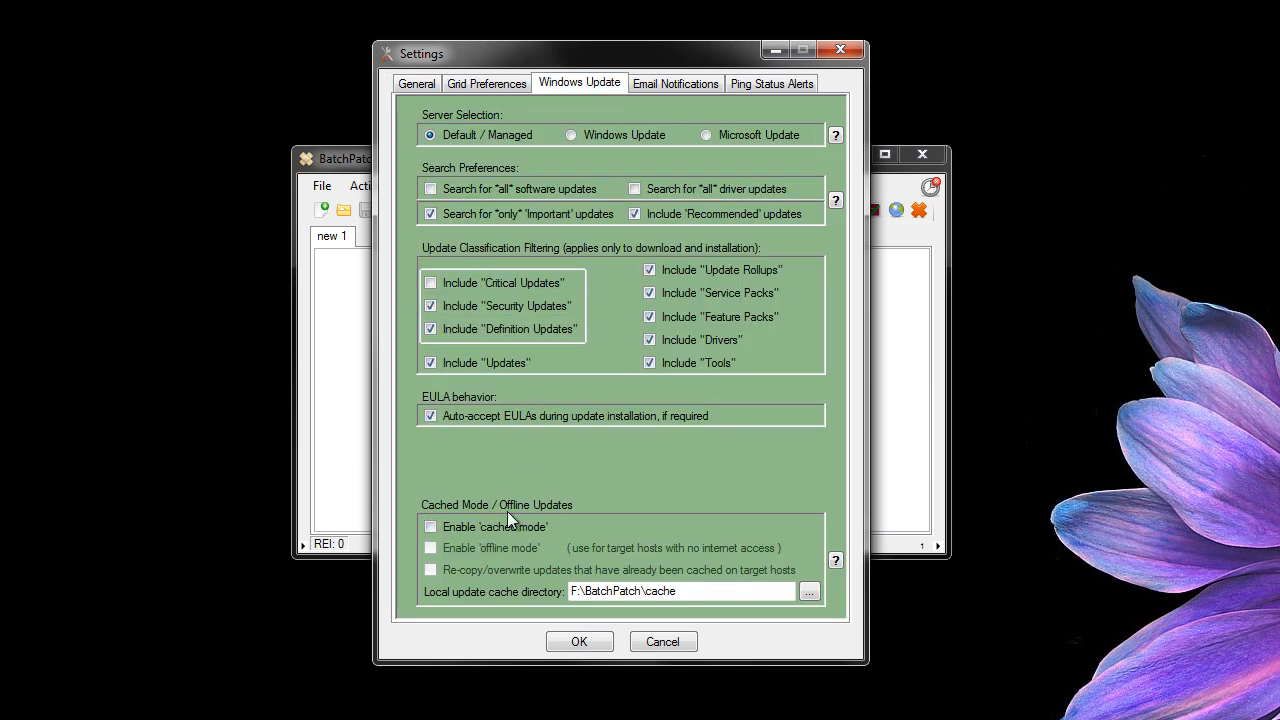
left_click(432, 526)
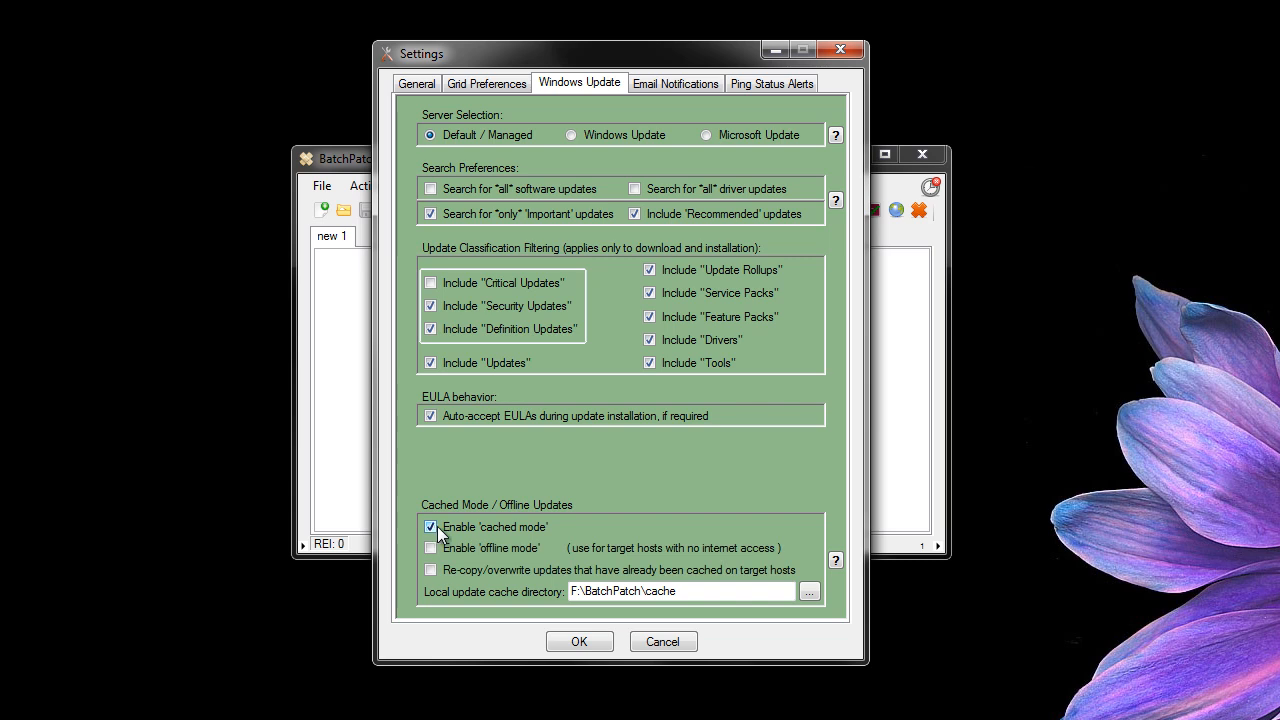
left_click(432, 548)
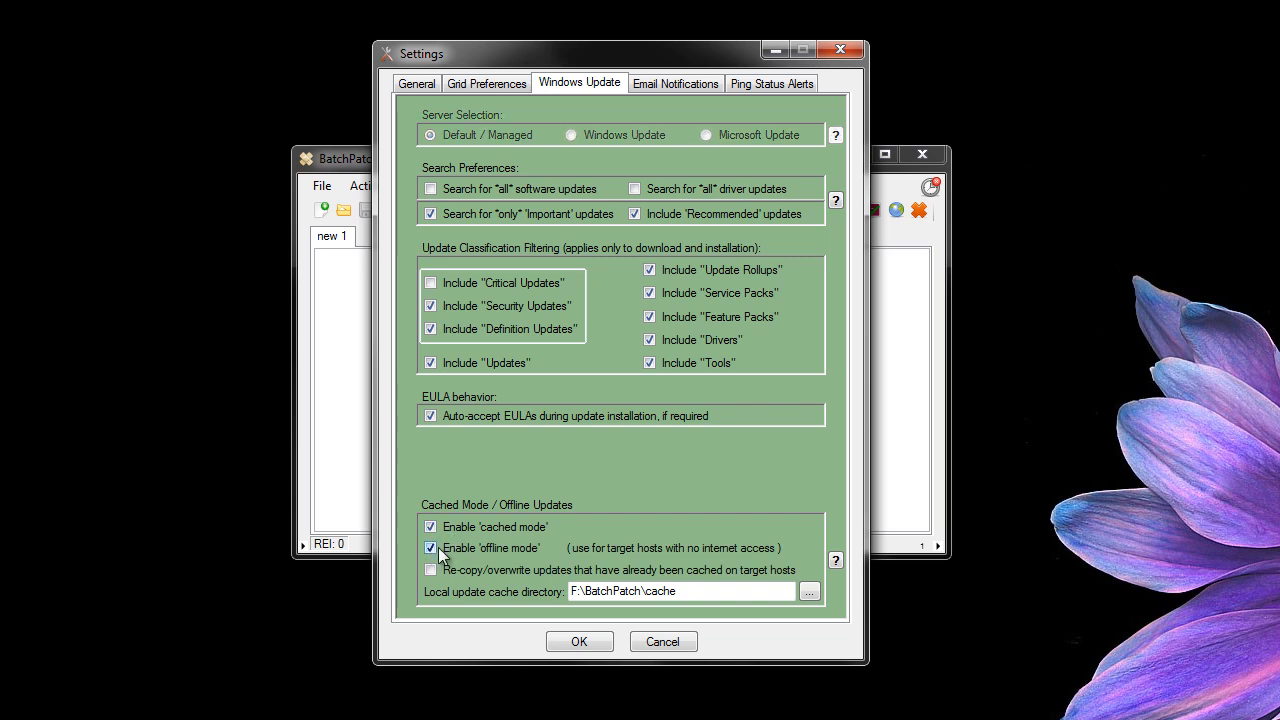
Check the local update cache directory F:\BatchPatch\cache in Windows Explorer and save the settings.
left_click_drag(700, 591, 545, 595)
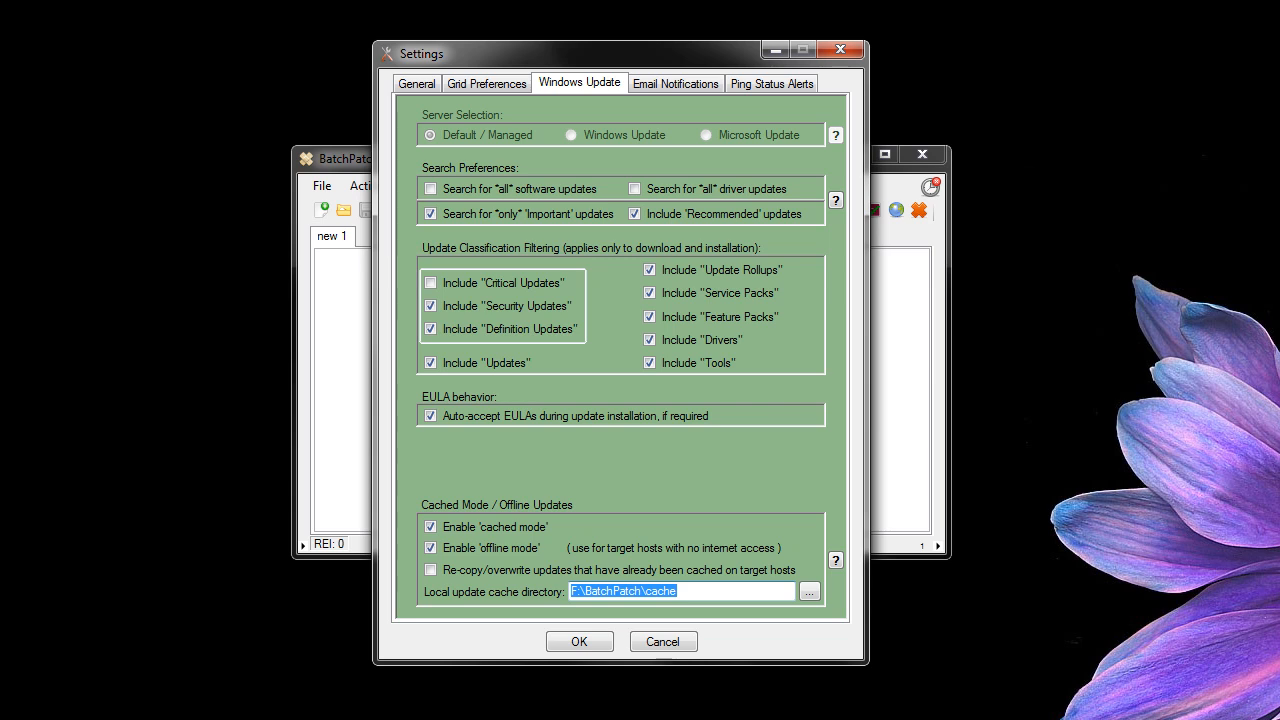
left_click_drag(1270, 652, 732, 175)
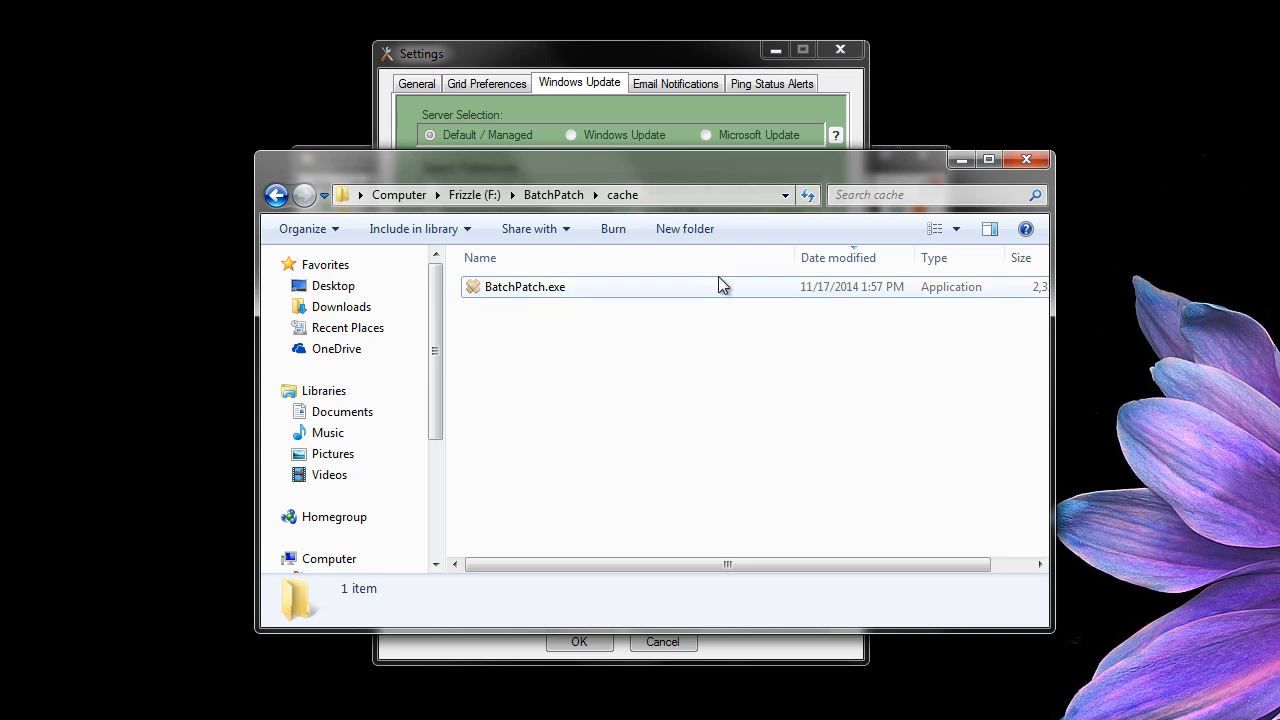
left_click(709, 195)
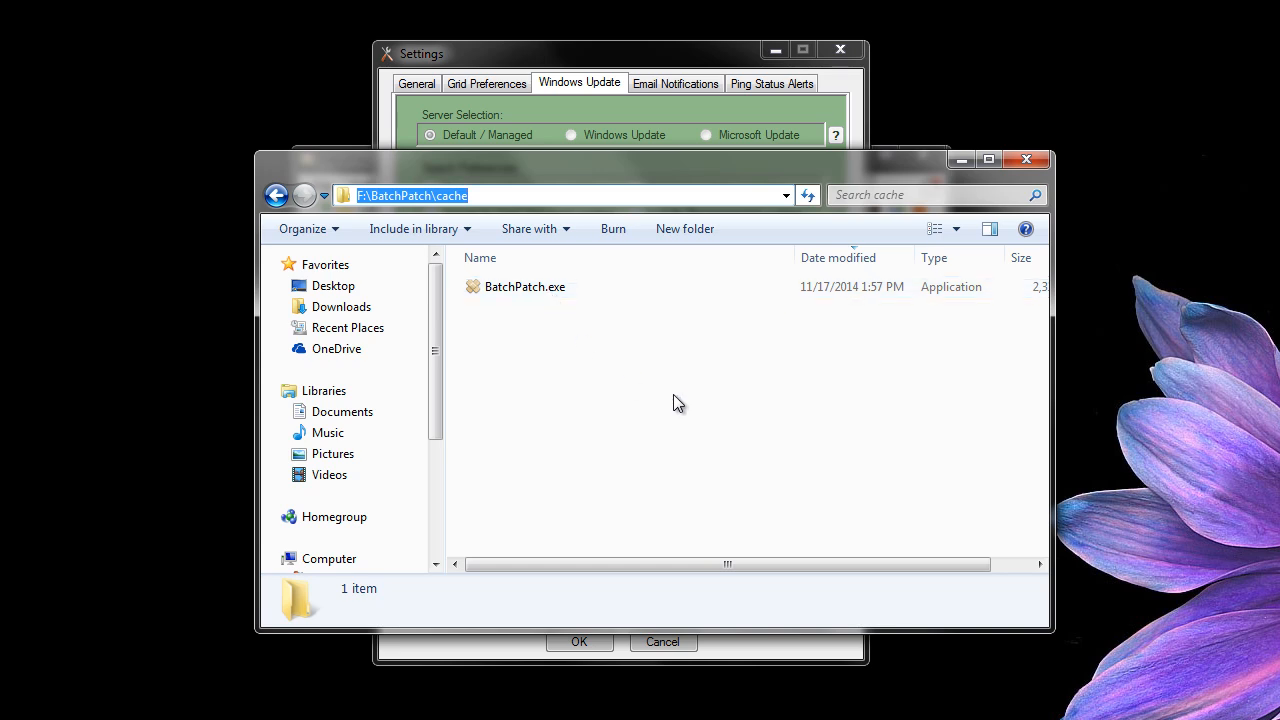
left_click(959, 161)
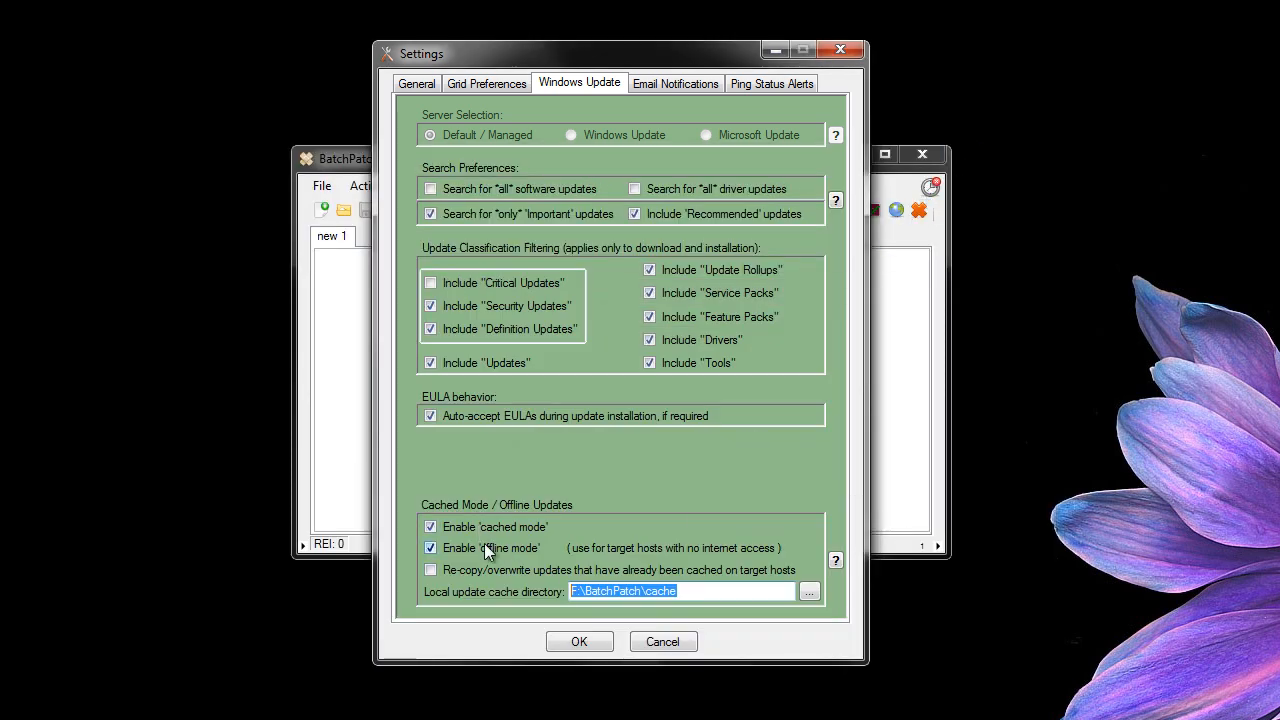
left_click(590, 642)
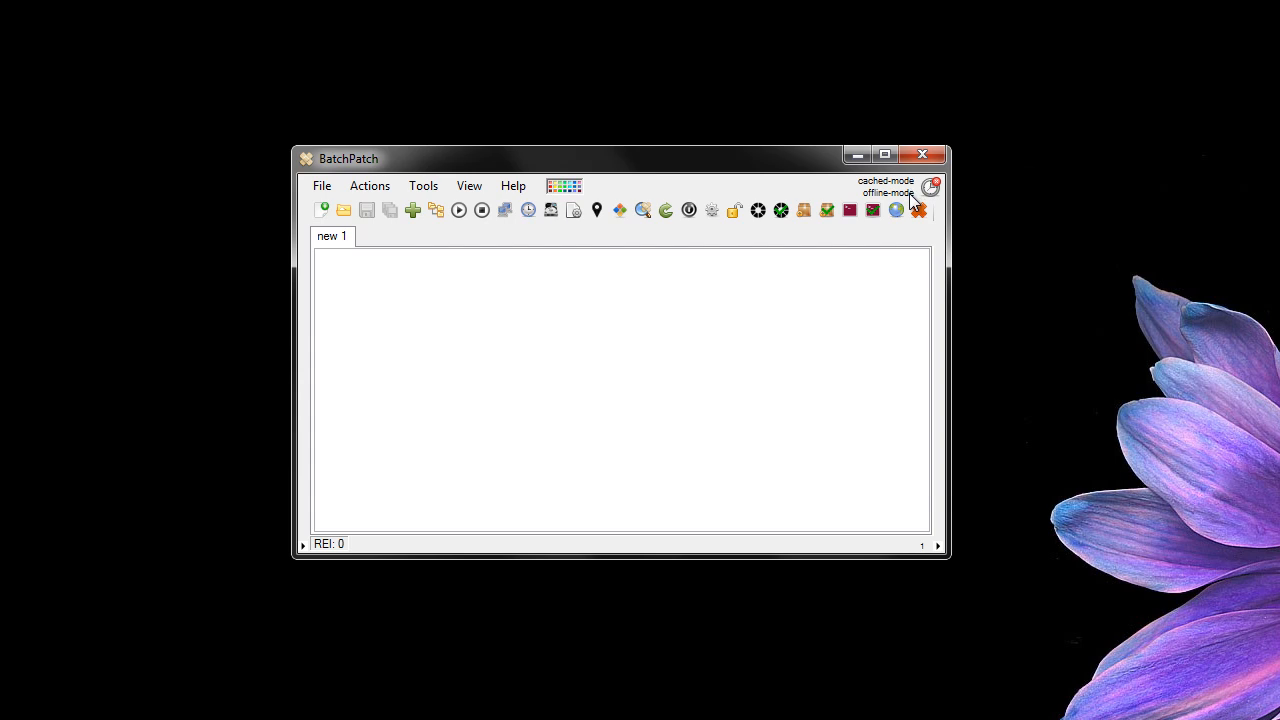
Download the Microsoft Offline Scan File and inspect wsusscn2.cab in the cache folder, including its size.
left_click(423, 187)
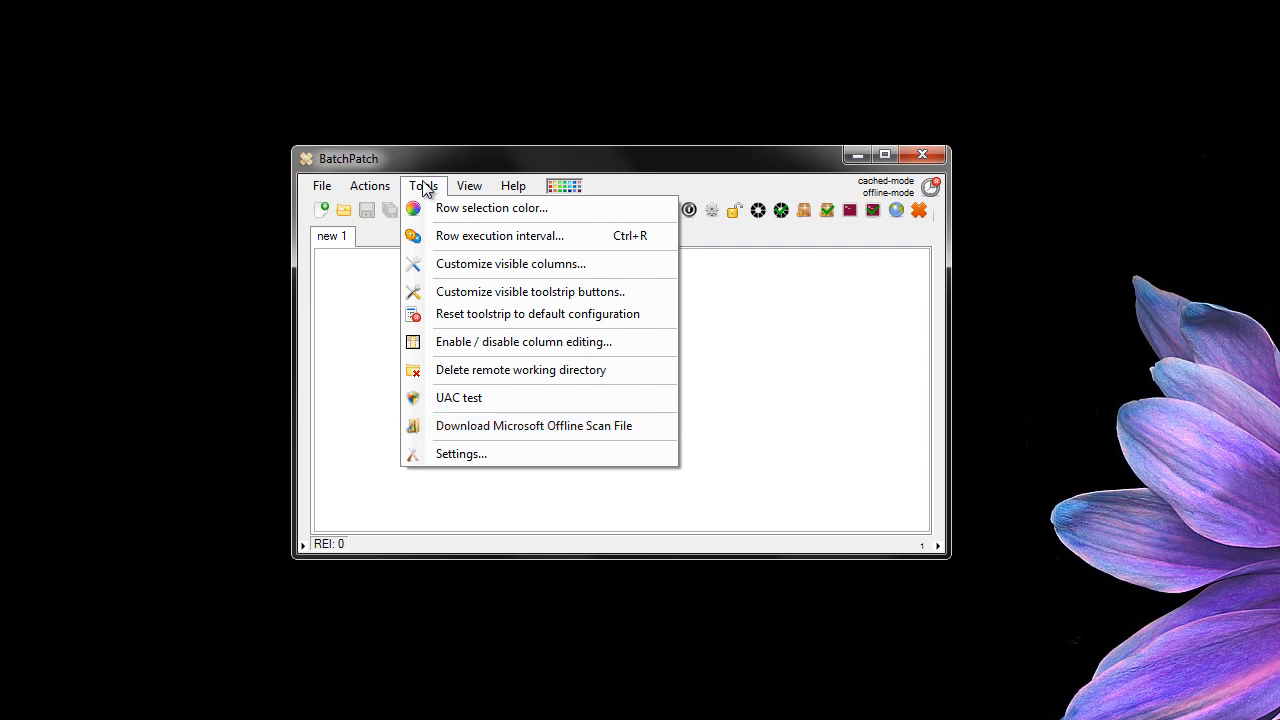
left_click(650, 427)
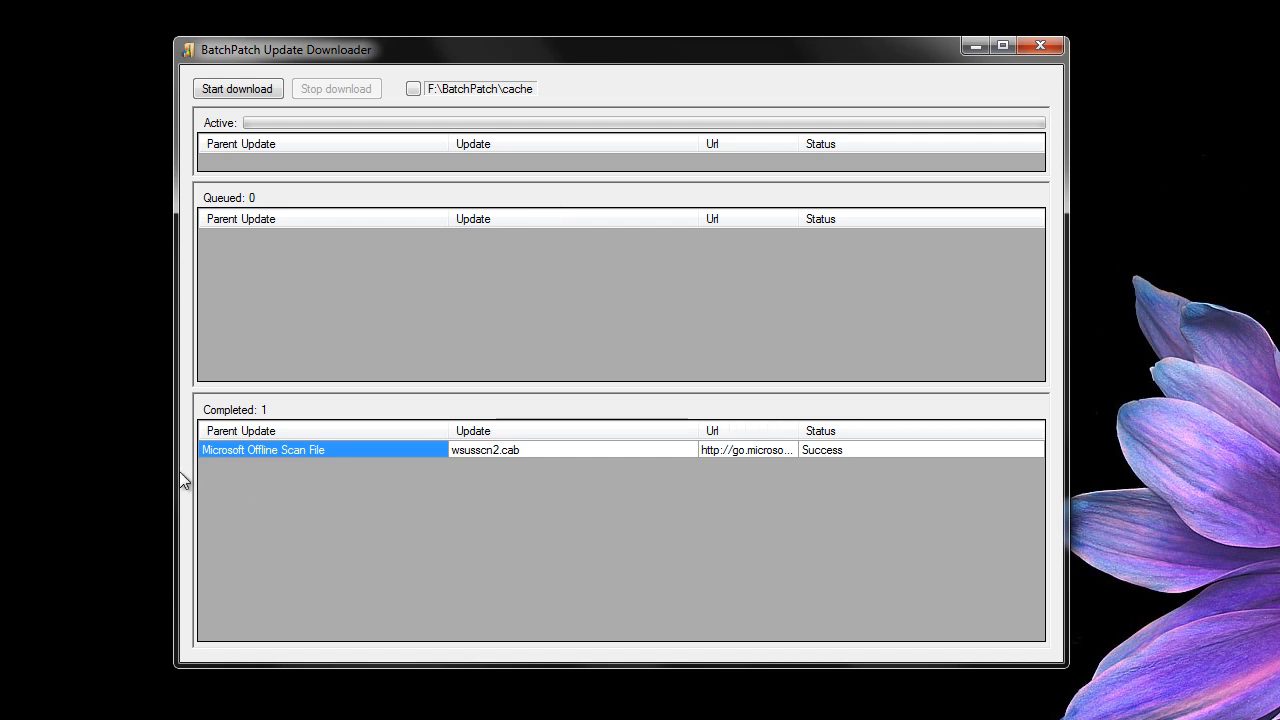
double_click(752, 464)
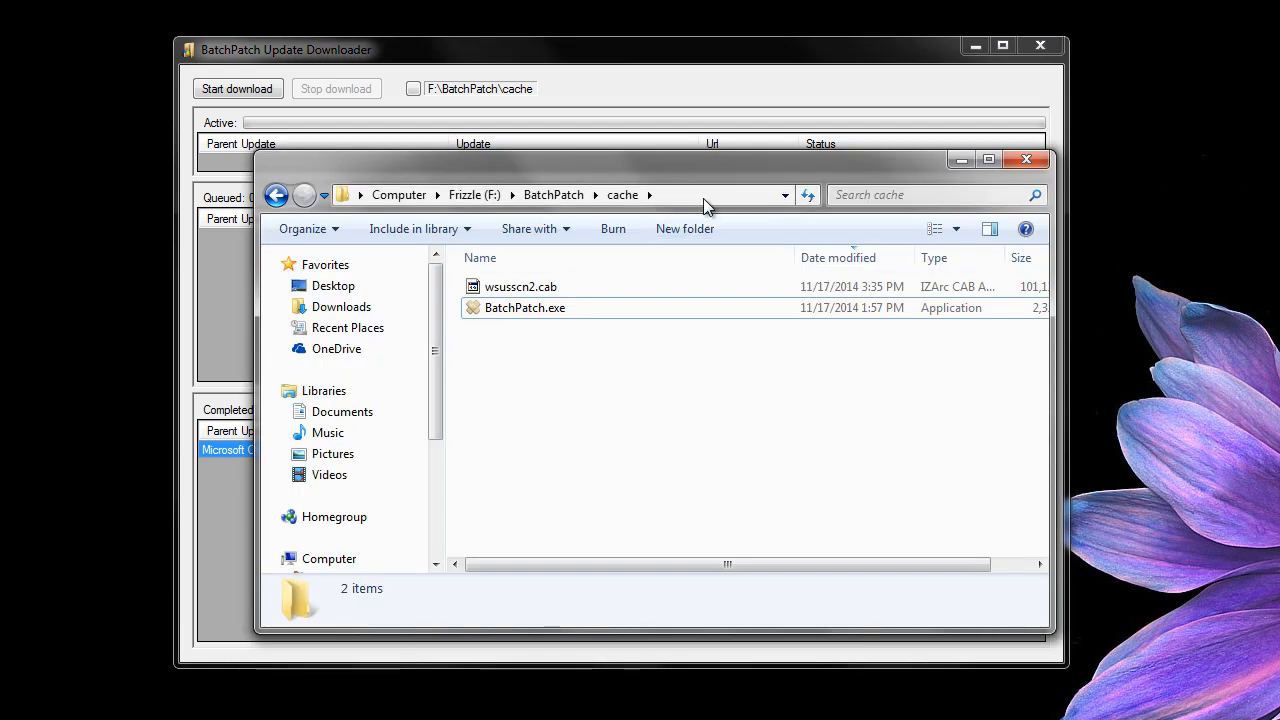
left_click(534, 287)
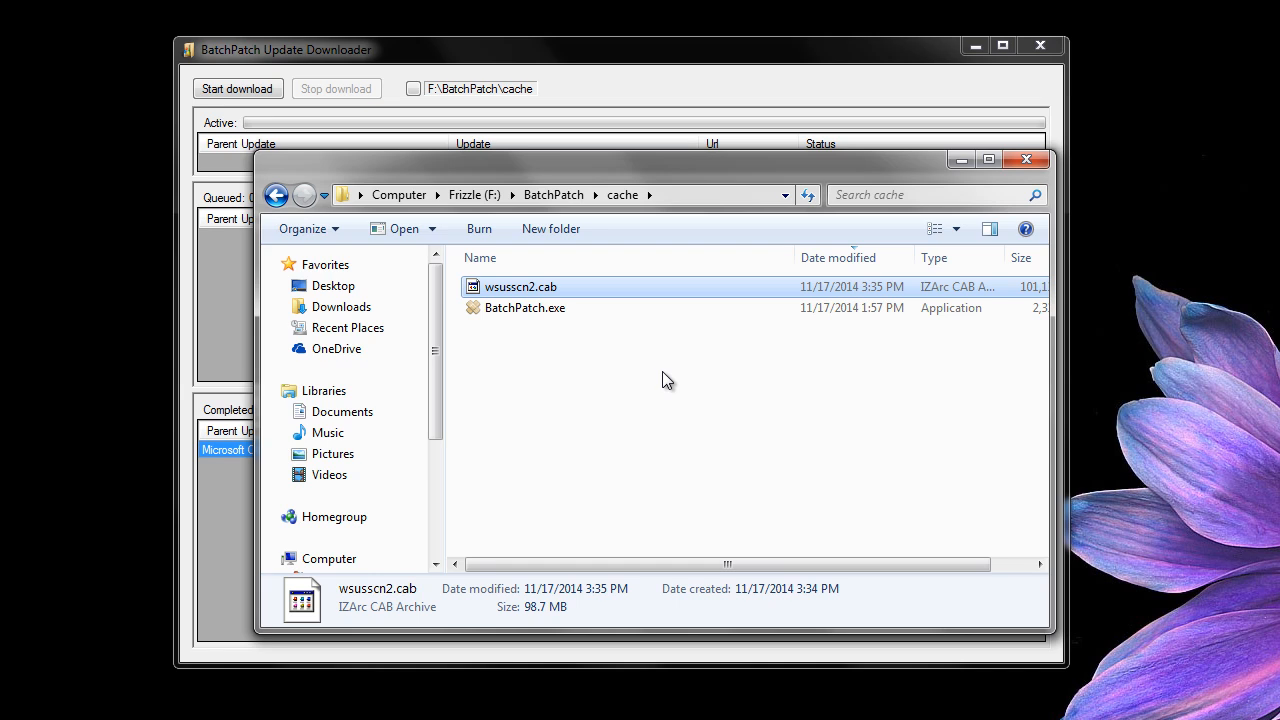
left_click_drag(667, 215, 751, 223)
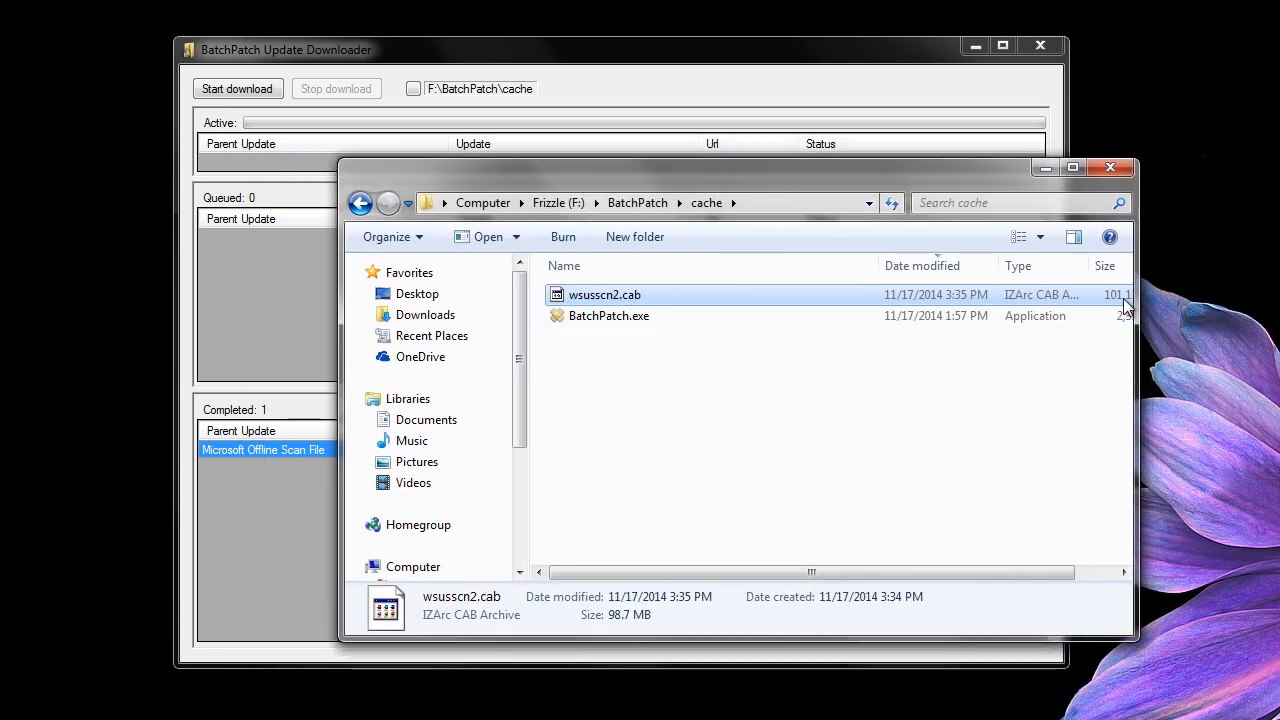
left_click_drag(1003, 572, 1043, 572)
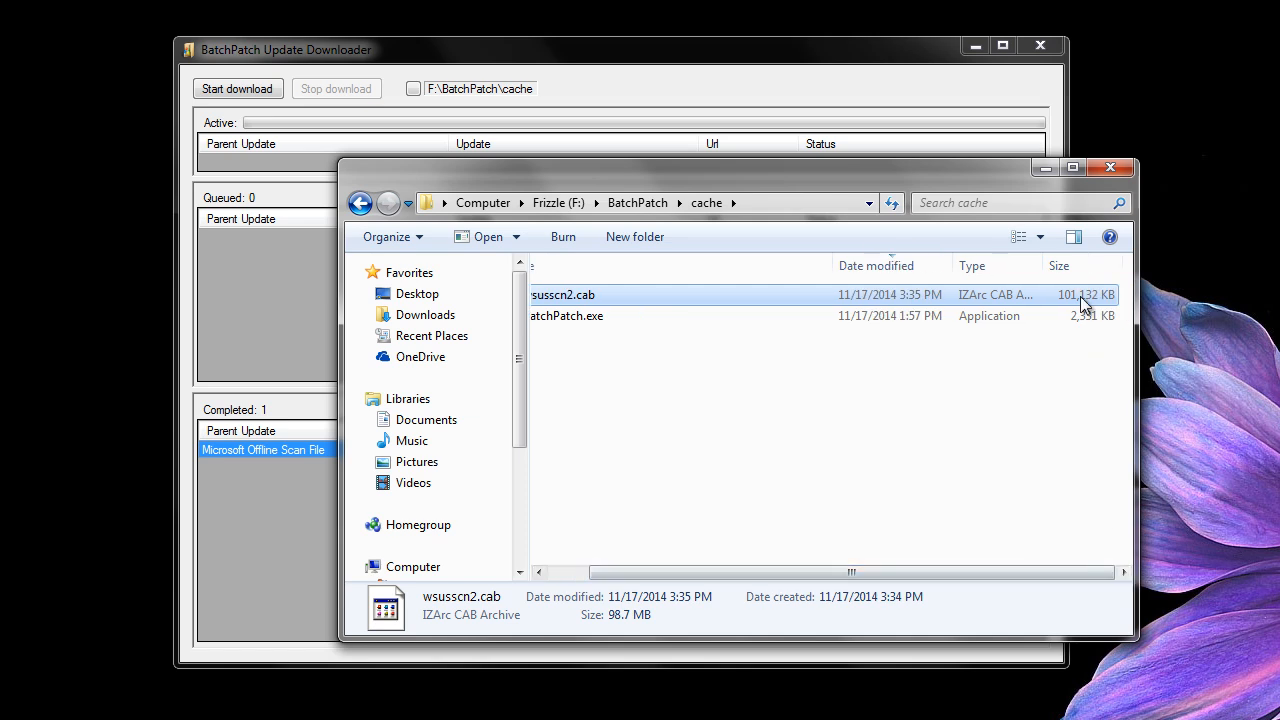
left_click_drag(824, 572, 782, 570)
left_click(1045, 167)
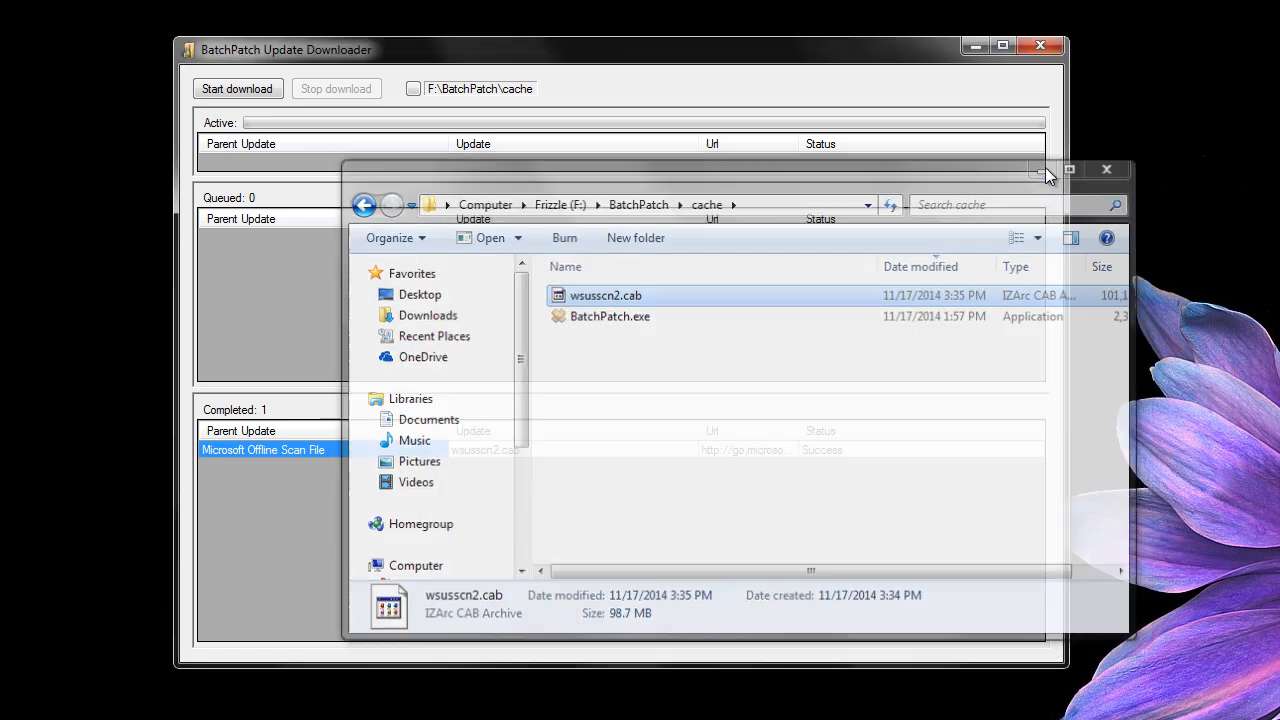
left_click(1038, 47)
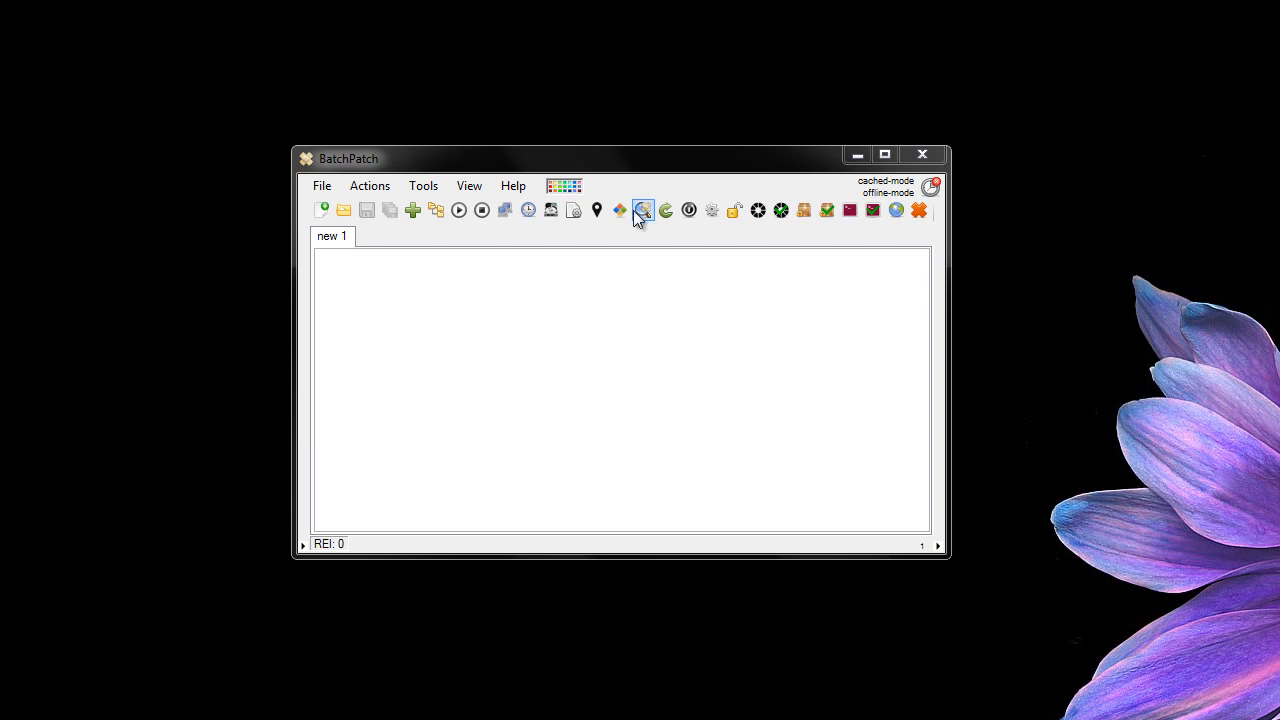
Close BatchPatch and review the path and contents of the cache folder in Windows Explorer.
left_click(925, 156)
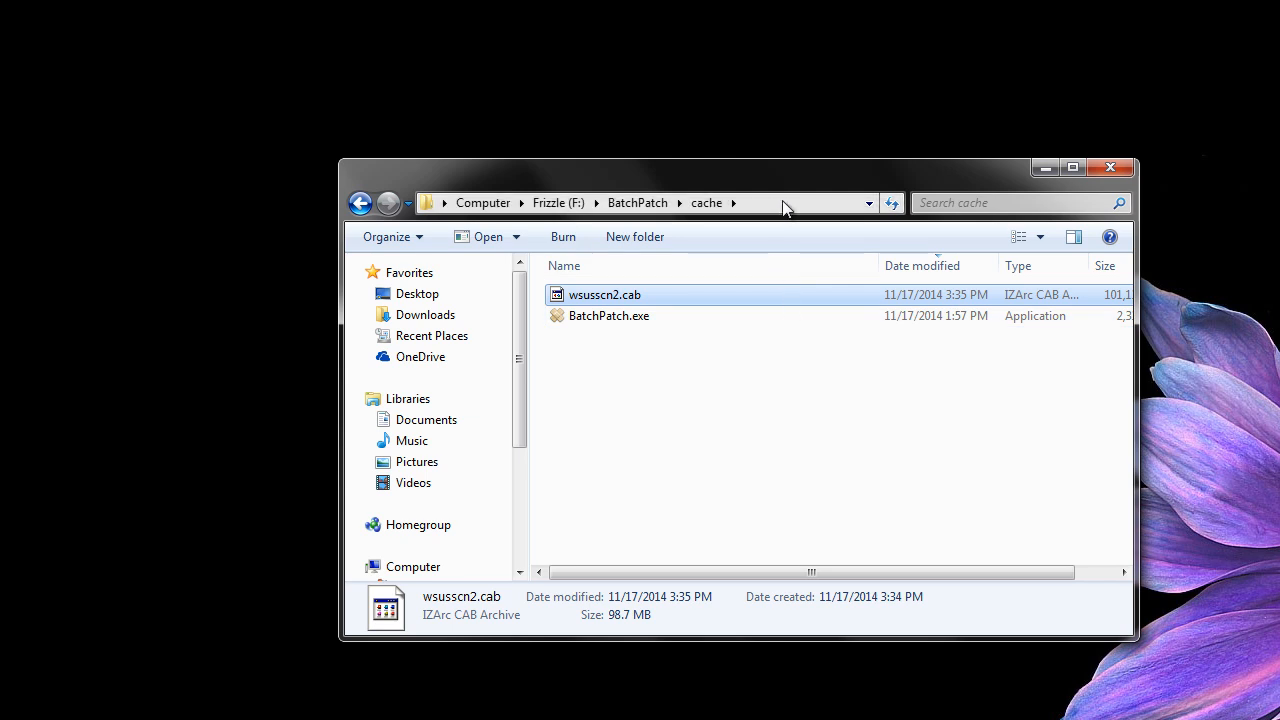
left_click(814, 204)
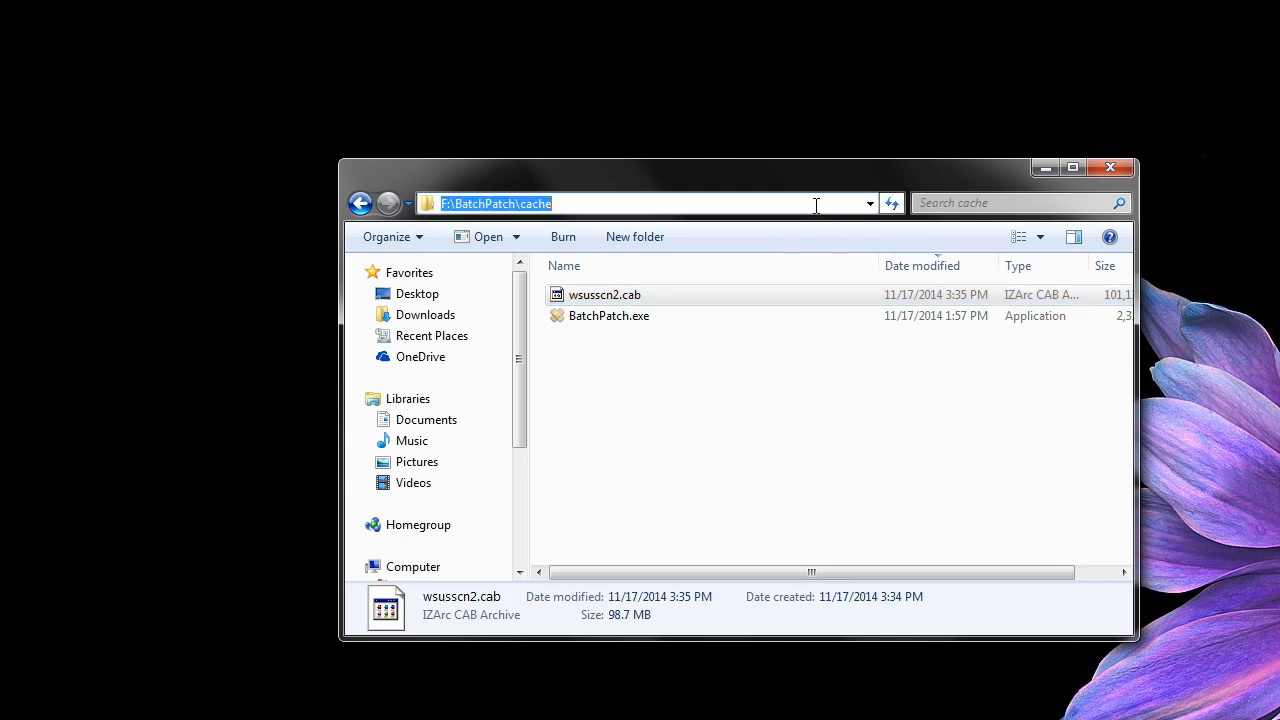
left_click(726, 398)
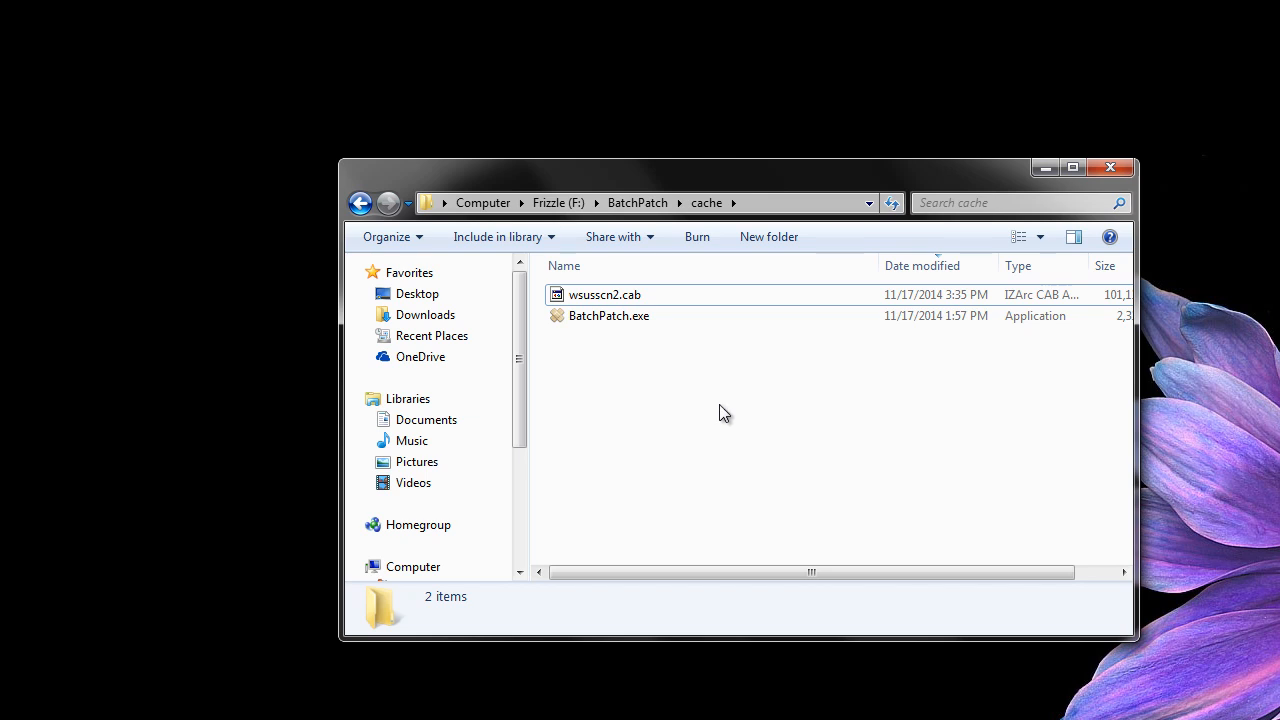
left_click(1045, 167)
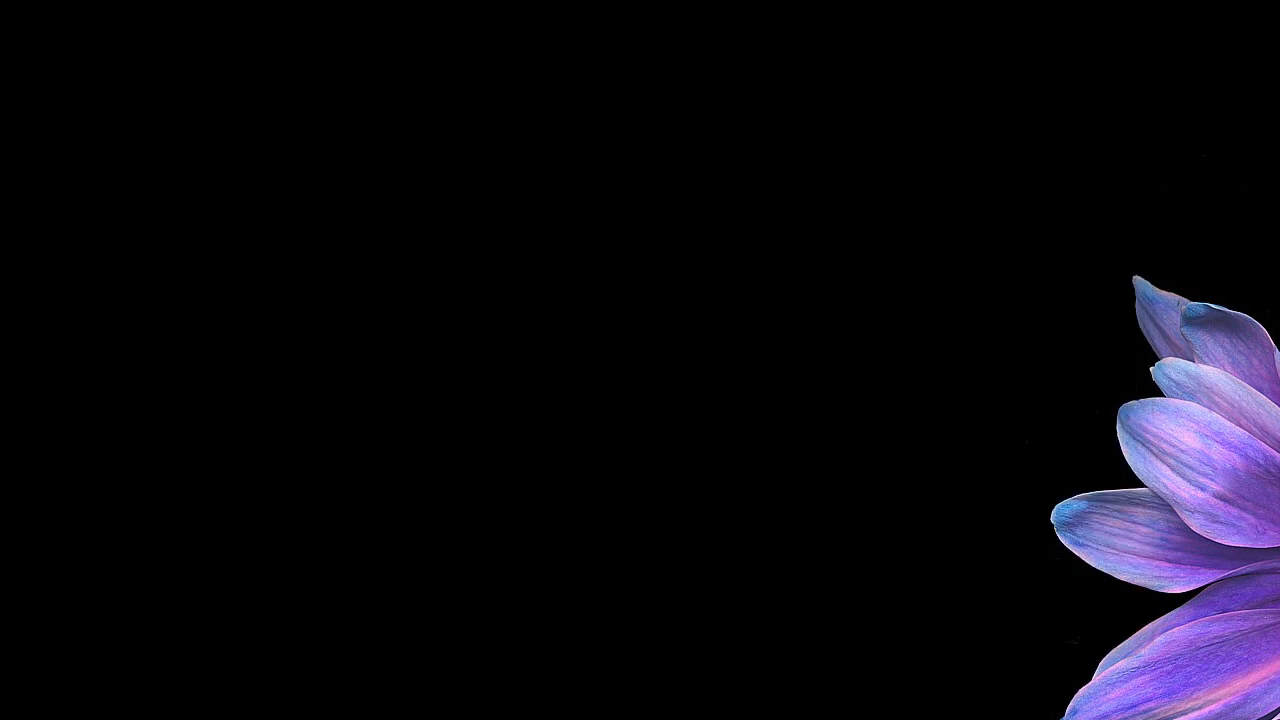
Relaunch BatchPatch from the desktop.
key("super")
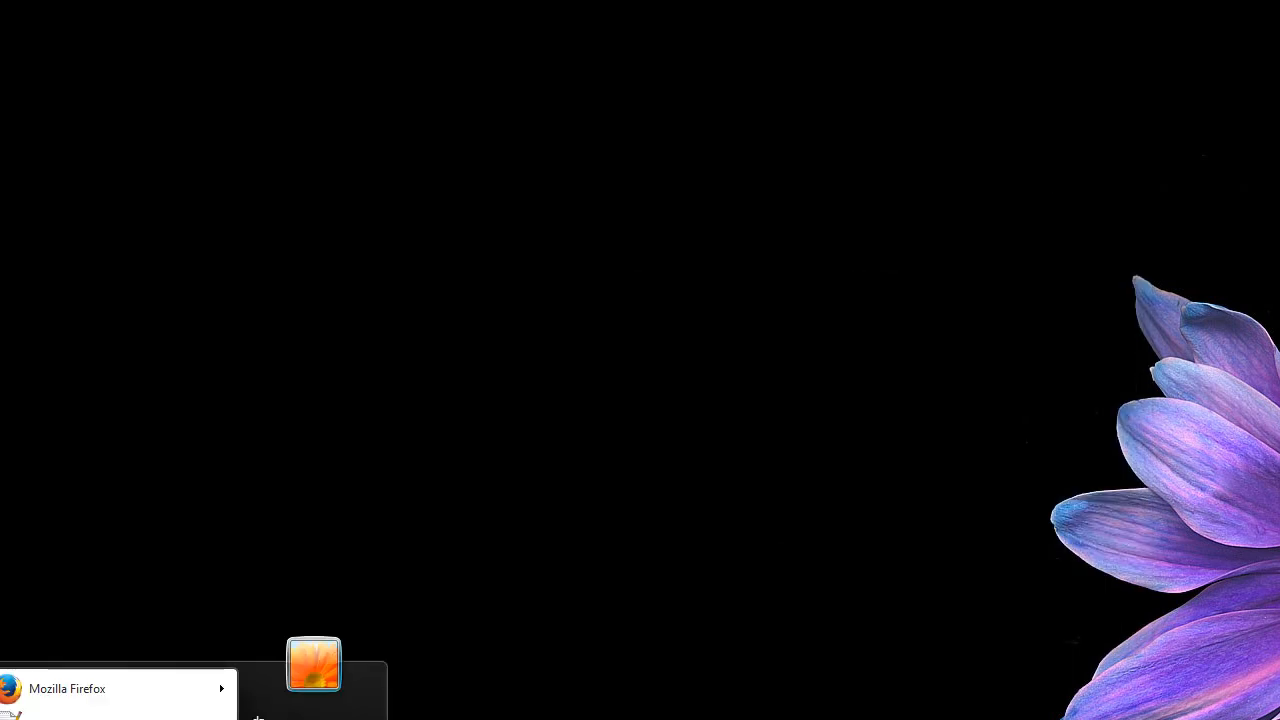
key("super")
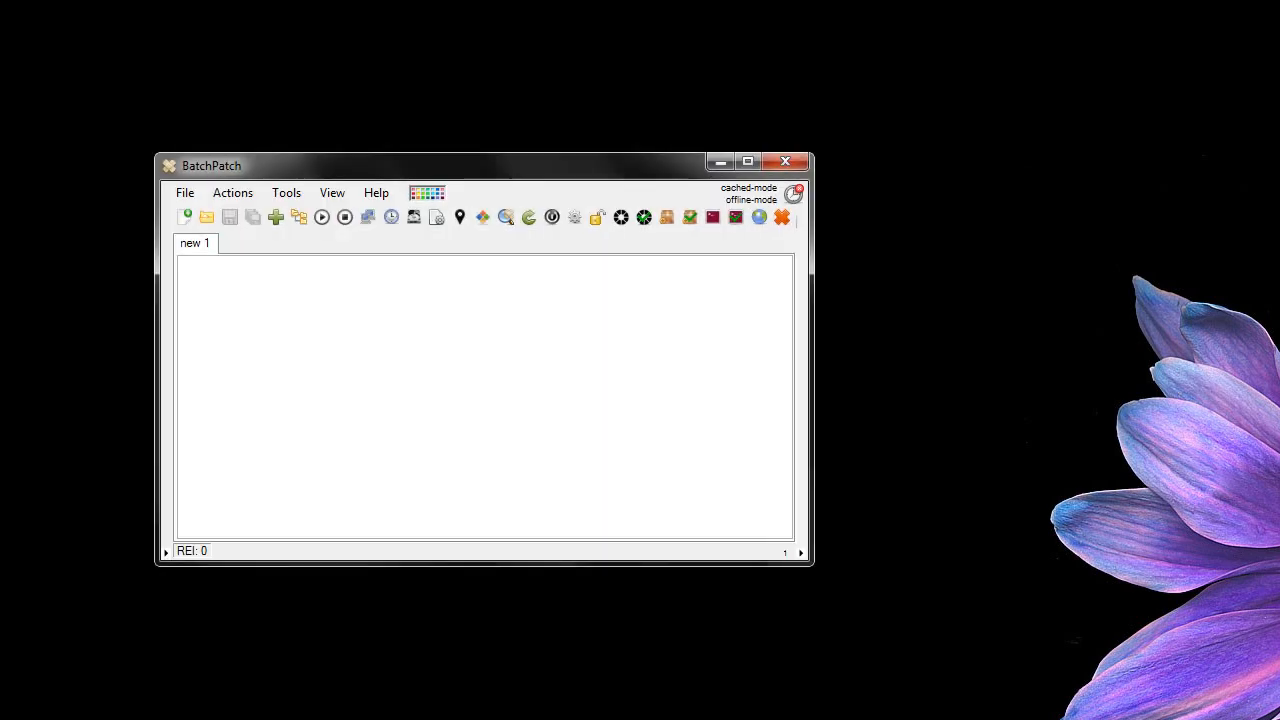
key("super")
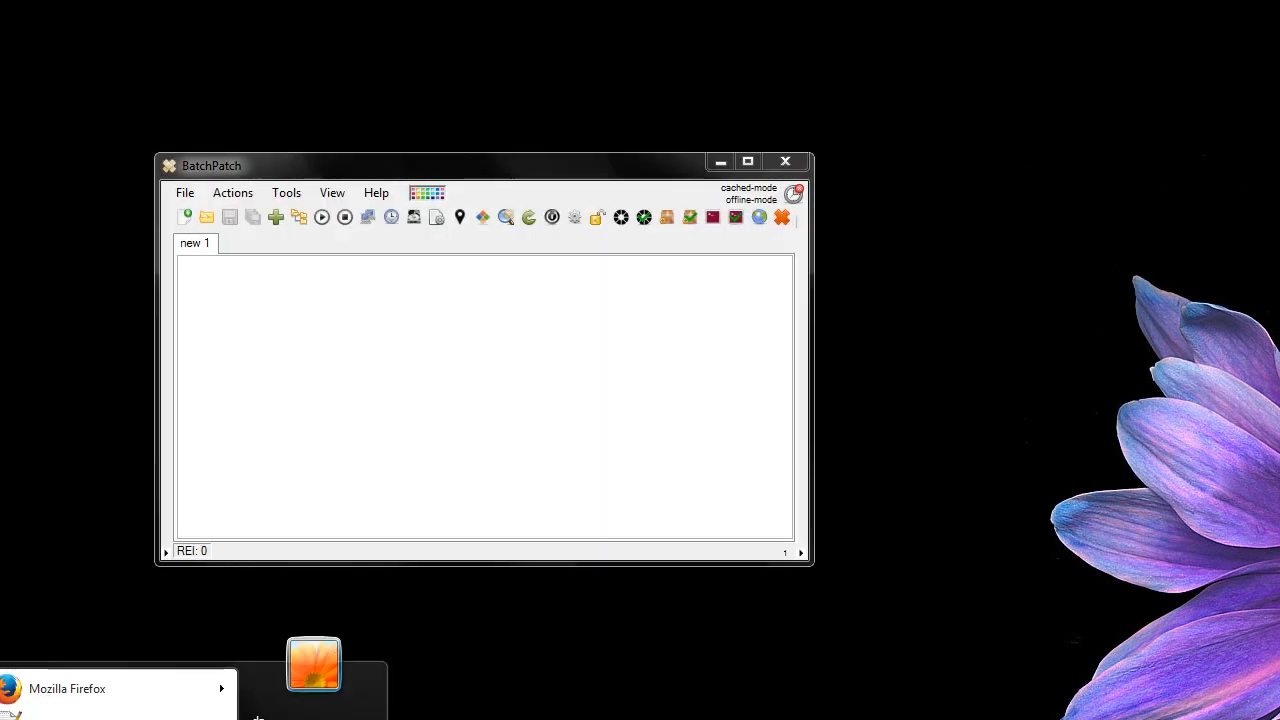
key("super")
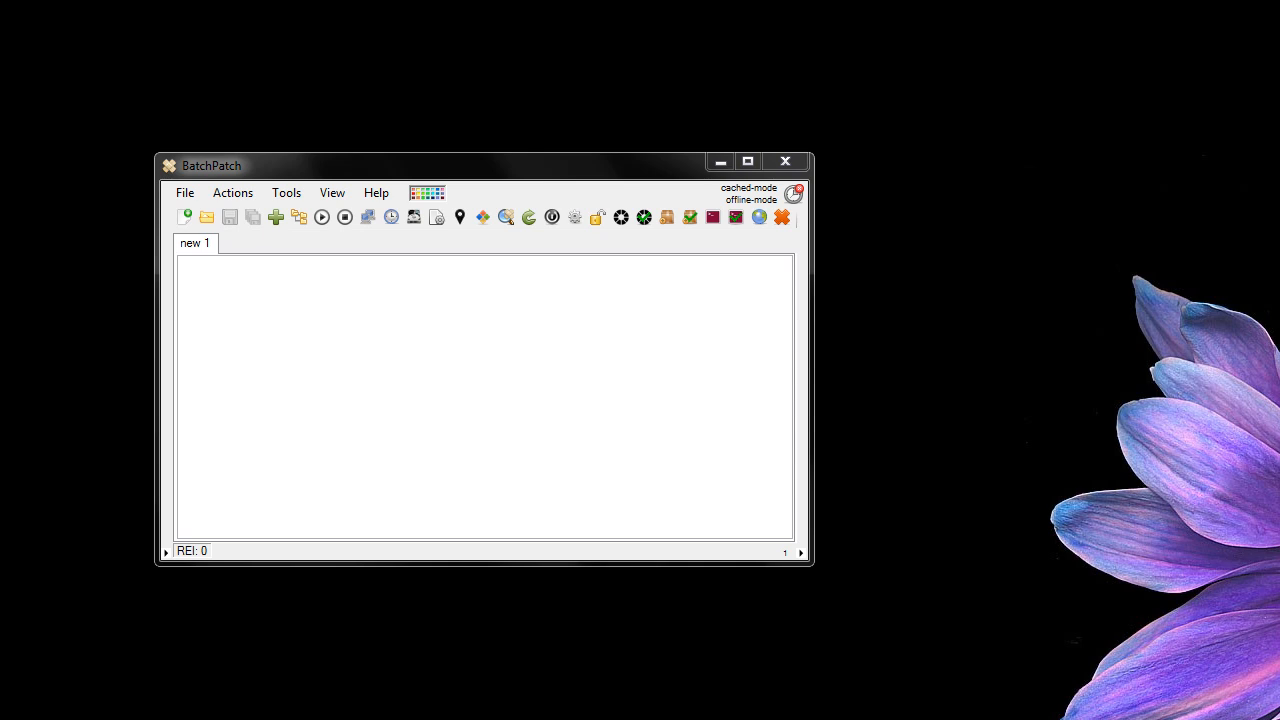
Open the Windows Update settings of BatchPatch.
left_click_drag(437, 172, 576, 140)
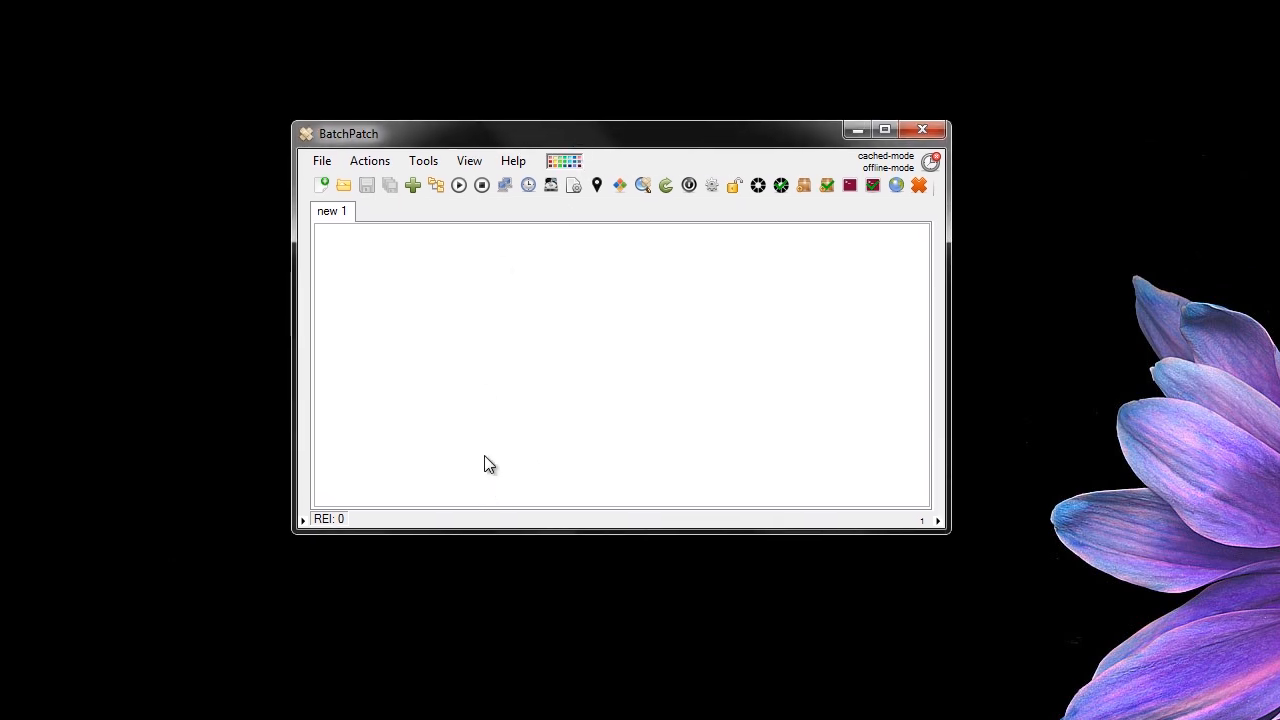
left_click_drag(568, 140, 567, 150)
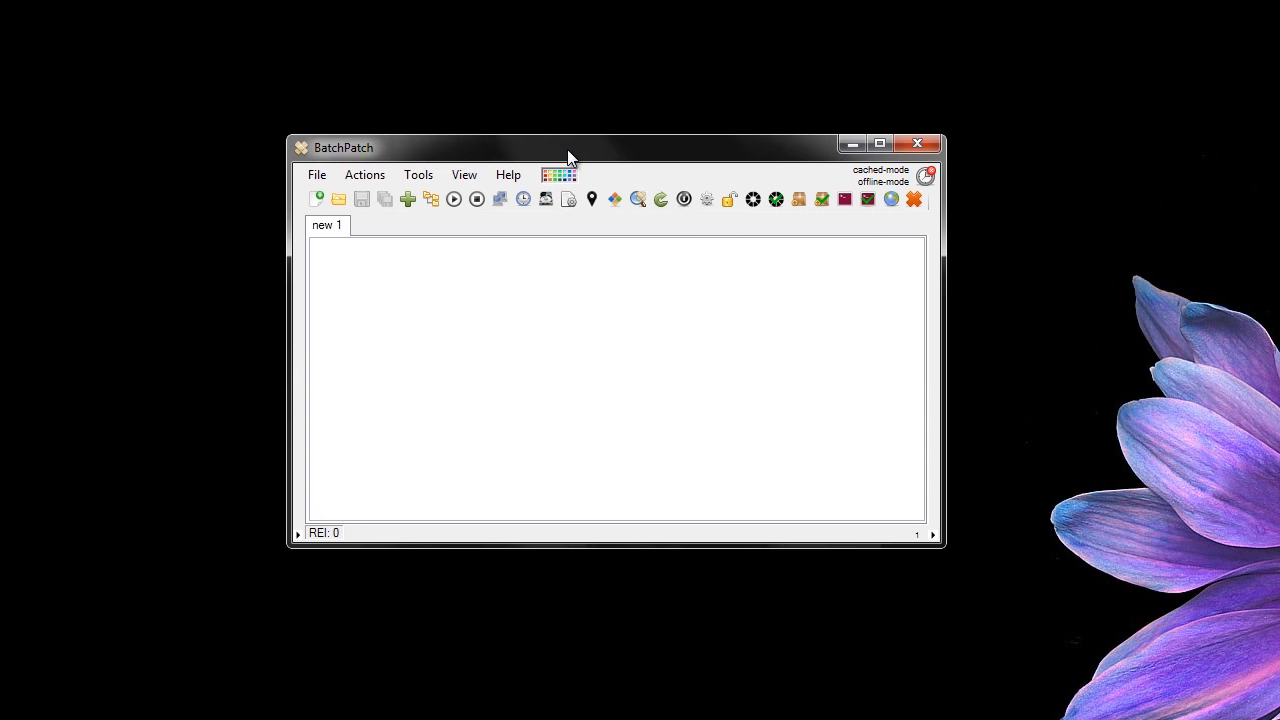
left_click(420, 176)
left_click(466, 444)
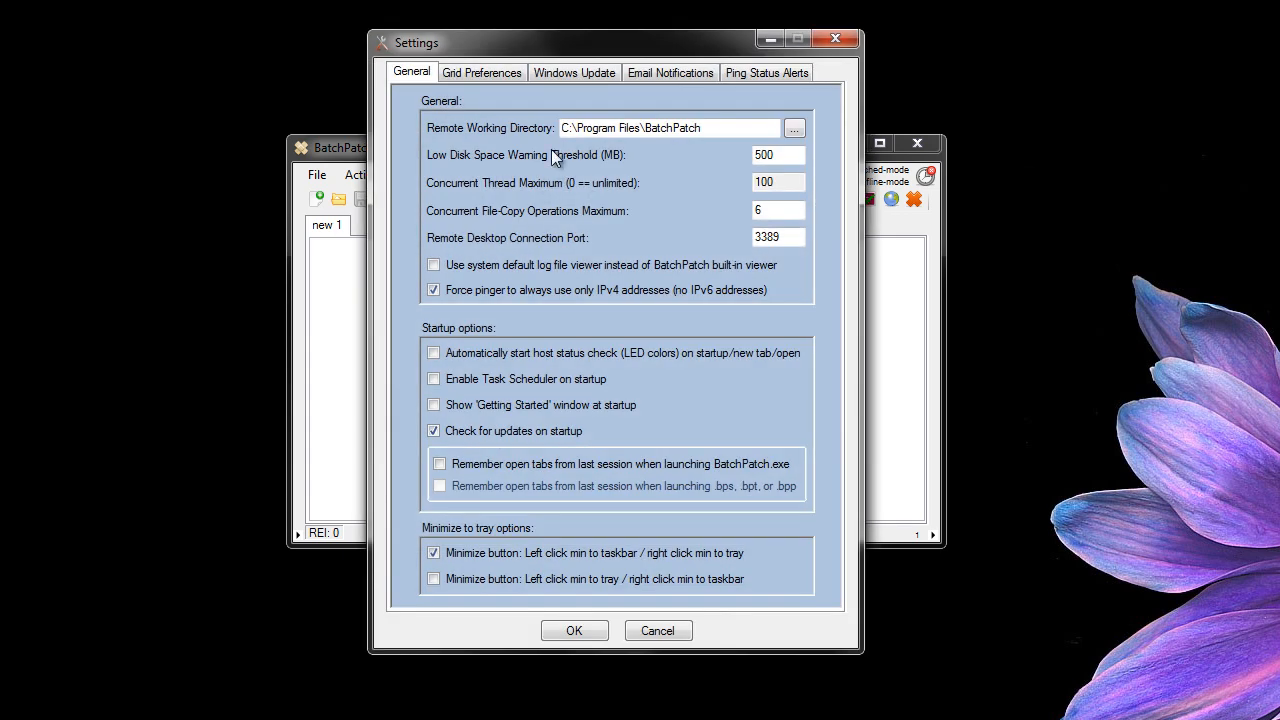
left_click(573, 73)
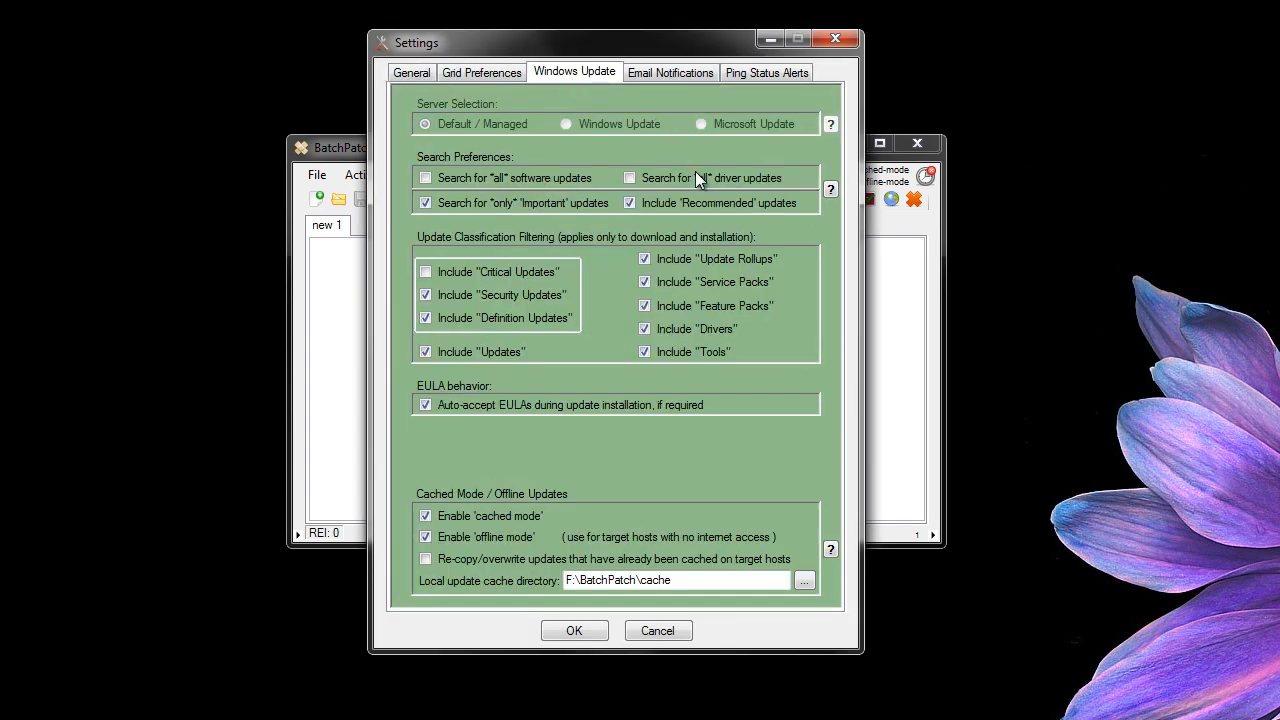
Examine the local update cache directory path in the Cached Mode / Offline Updates settings.
left_click_drag(709, 584, 603, 597)
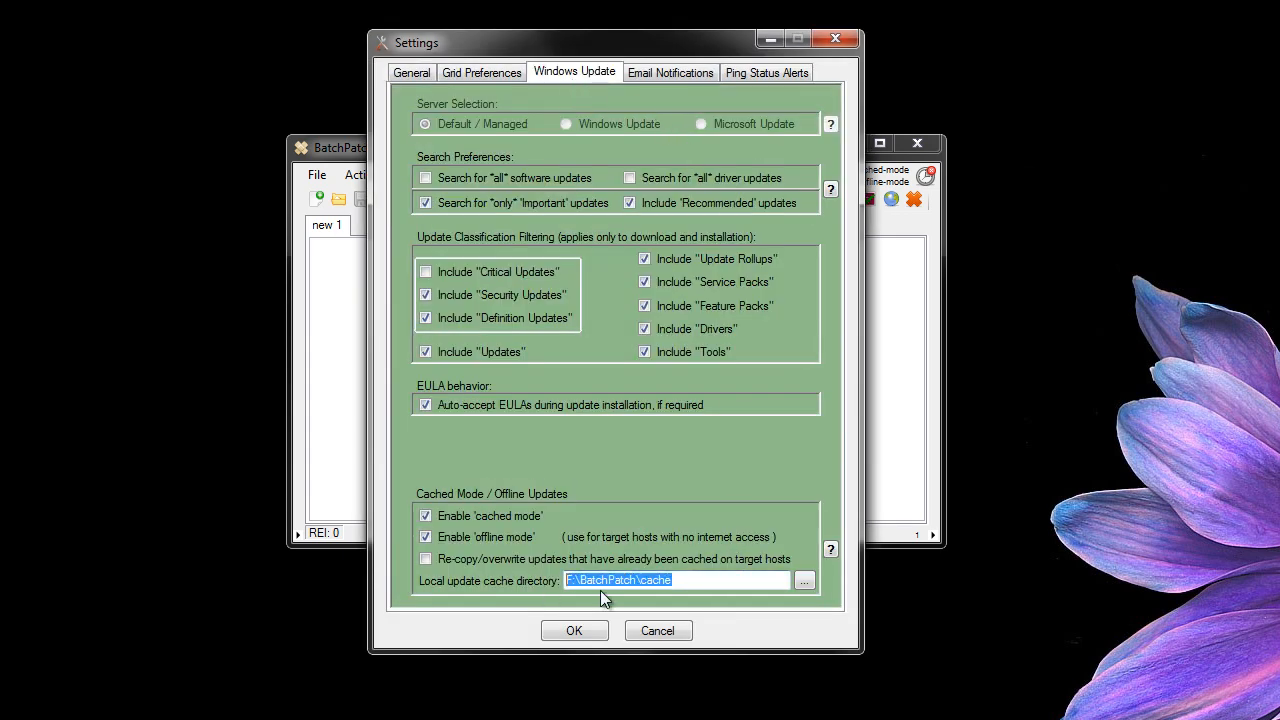
left_click(700, 582)
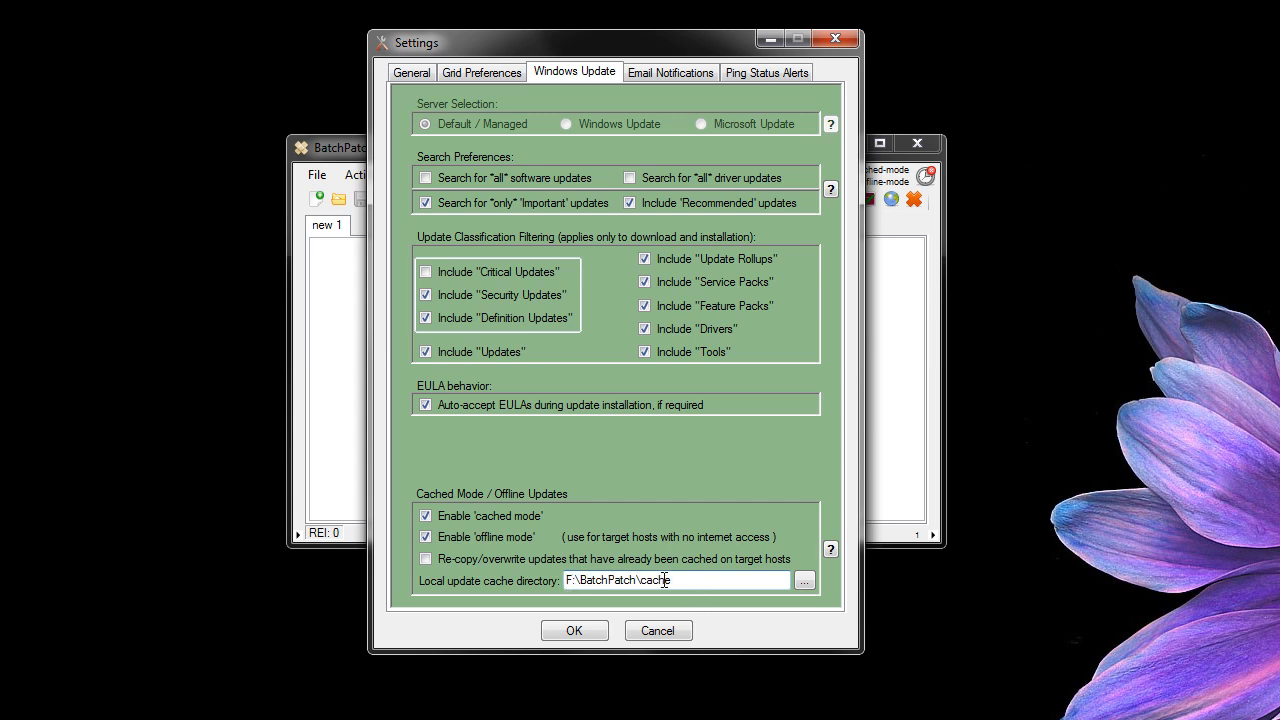
left_click_drag(699, 580, 566, 580)
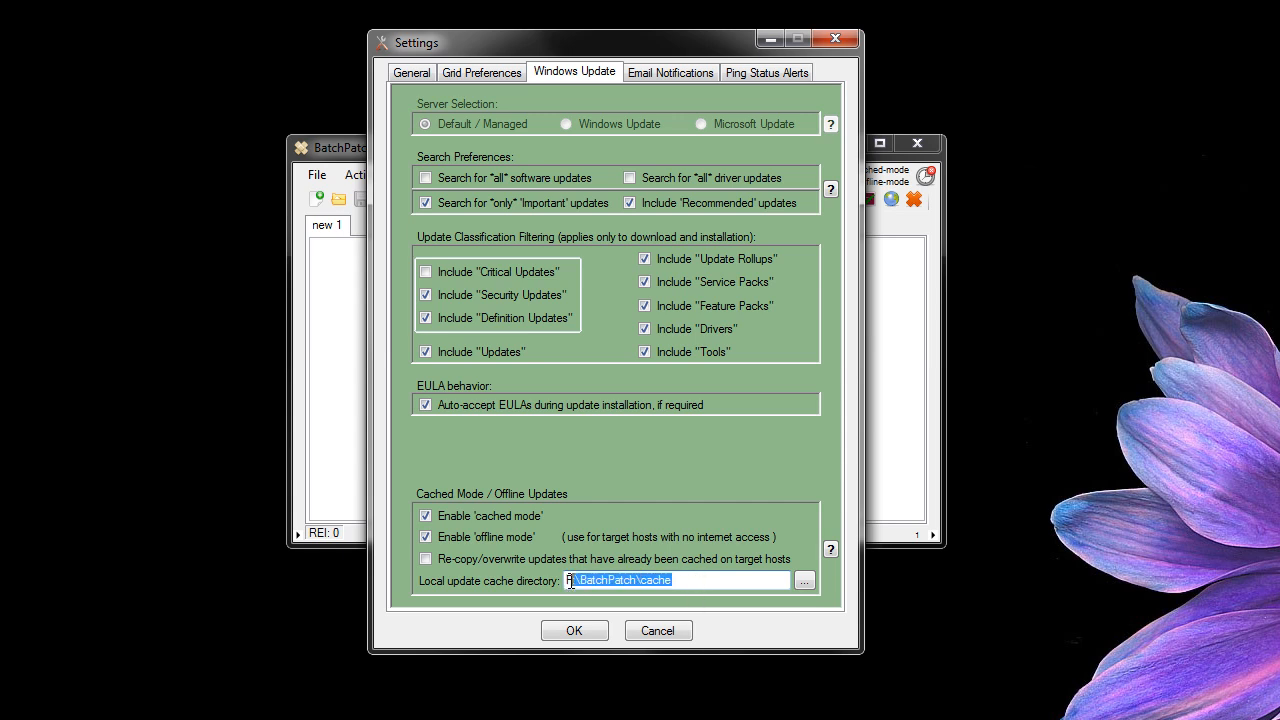
left_click(686, 580)
left_click_drag(704, 580, 549, 580)
left_click(707, 582)
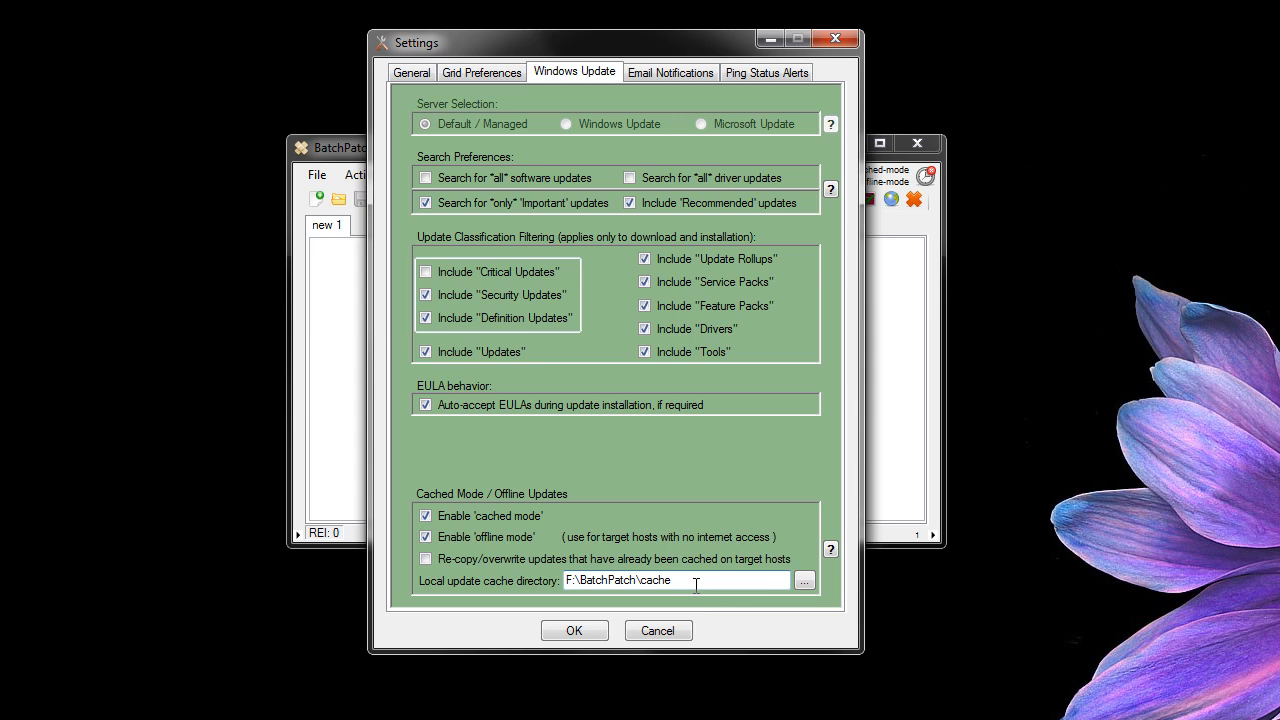
left_click_drag(695, 580, 564, 580)
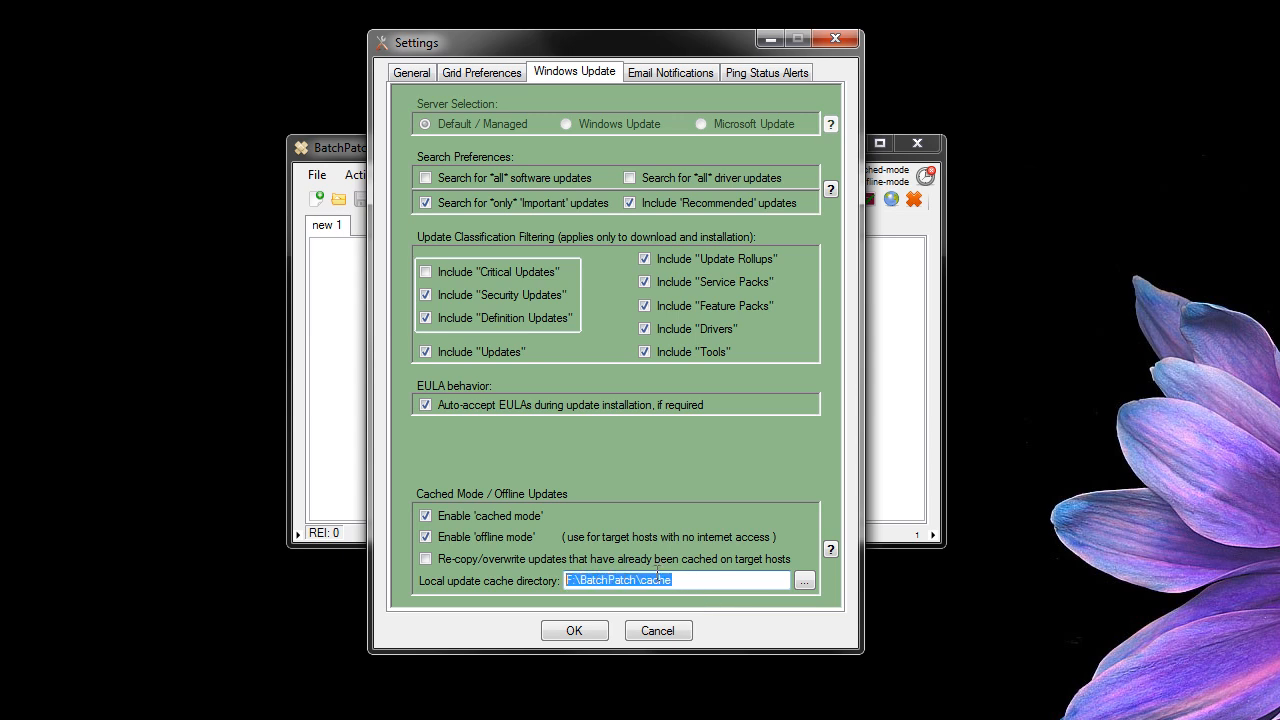
left_click(703, 580)
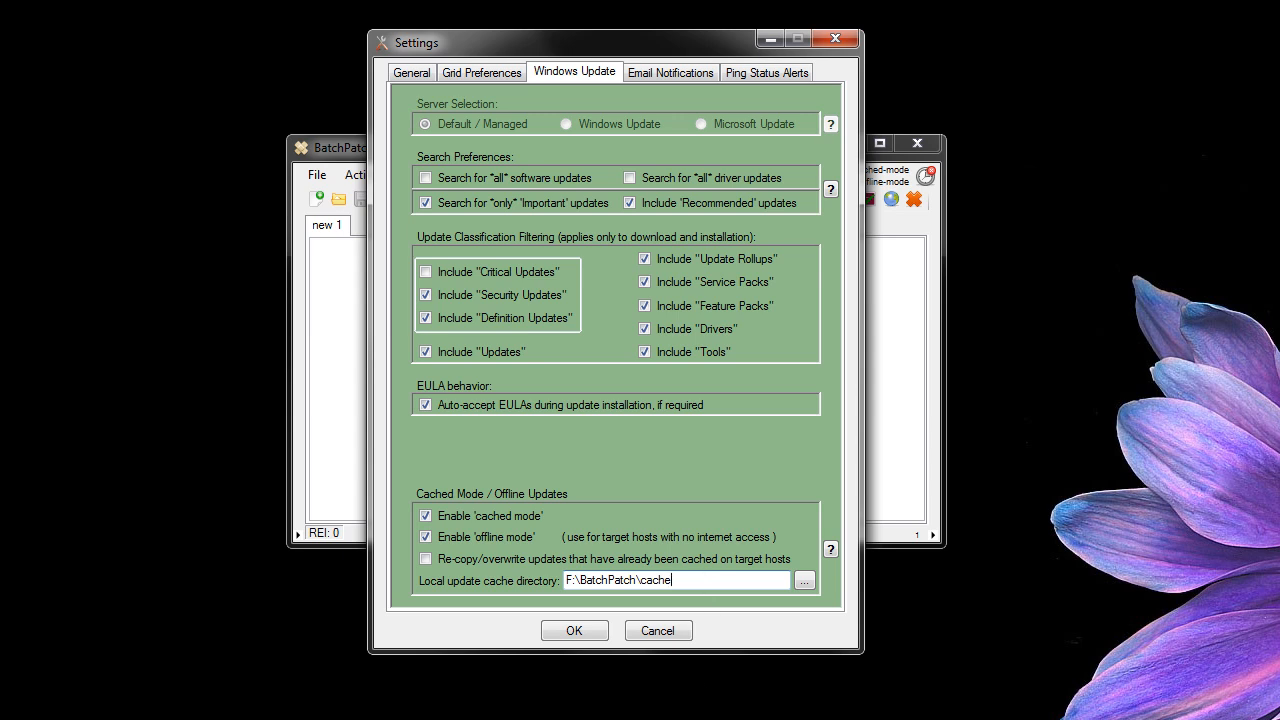
Switch to Windows Explorer and check wsusscn2.cab and the full path of the cache folder.
key("alt+Tab")
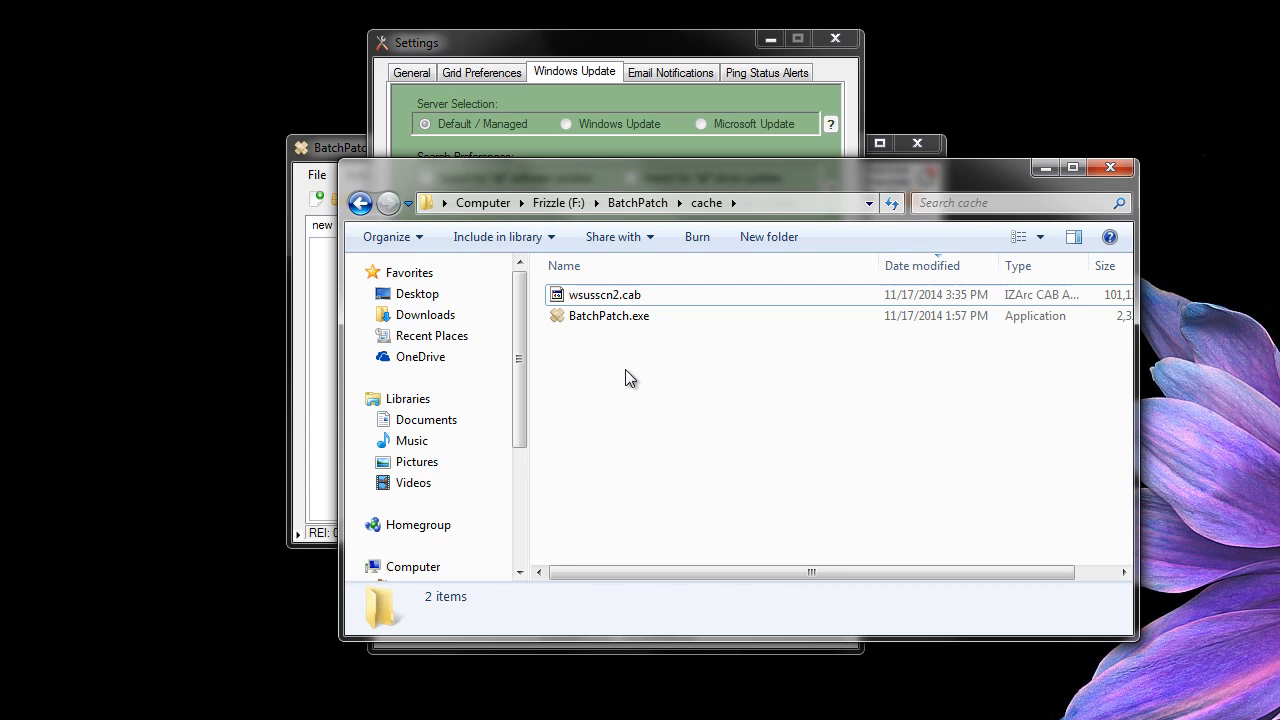
left_click(641, 294)
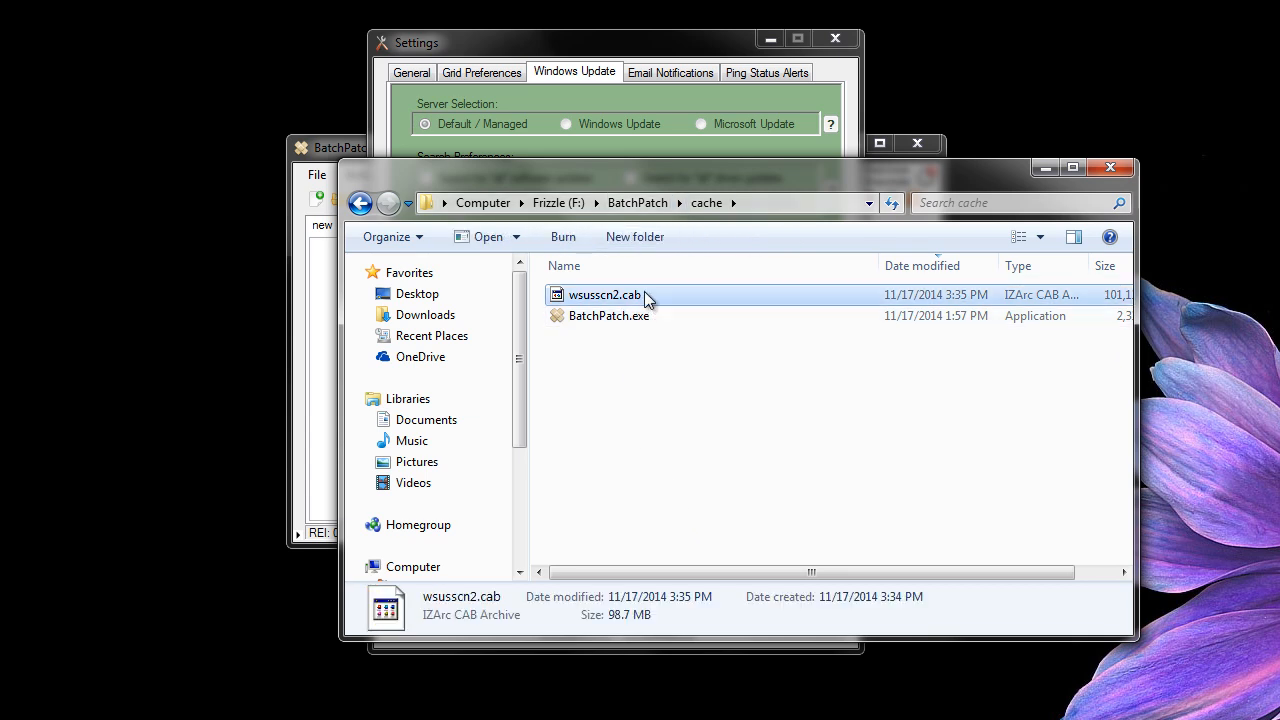
left_click_drag(653, 175, 634, 241)
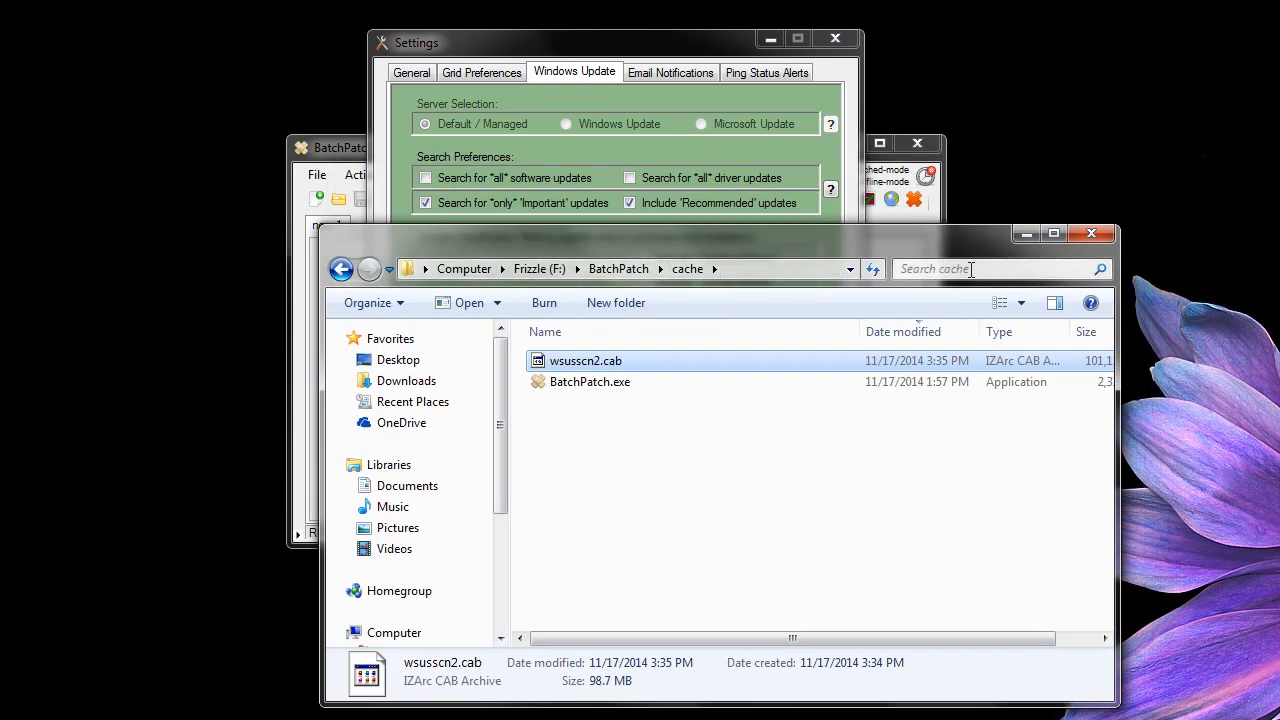
left_click(761, 277)
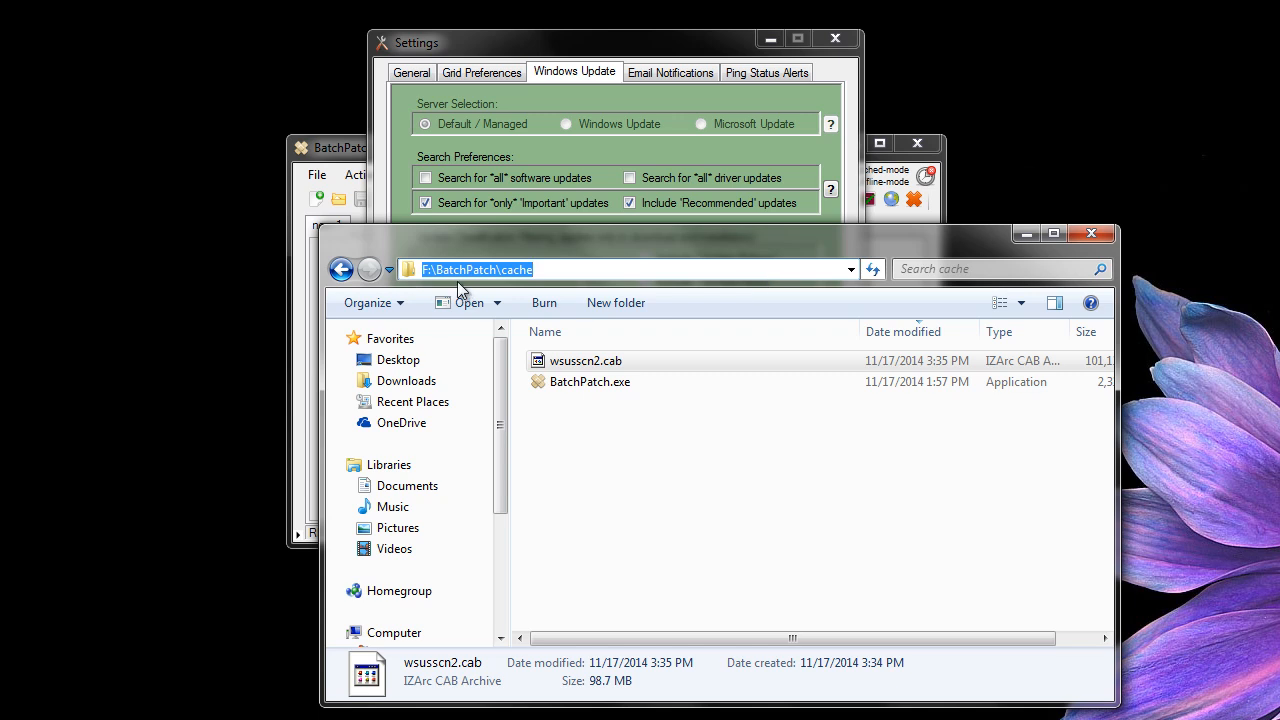
Return to the BatchPatch settings, include "Critical Updates" in the update classification filtering, and save the settings.
left_click(1025, 234)
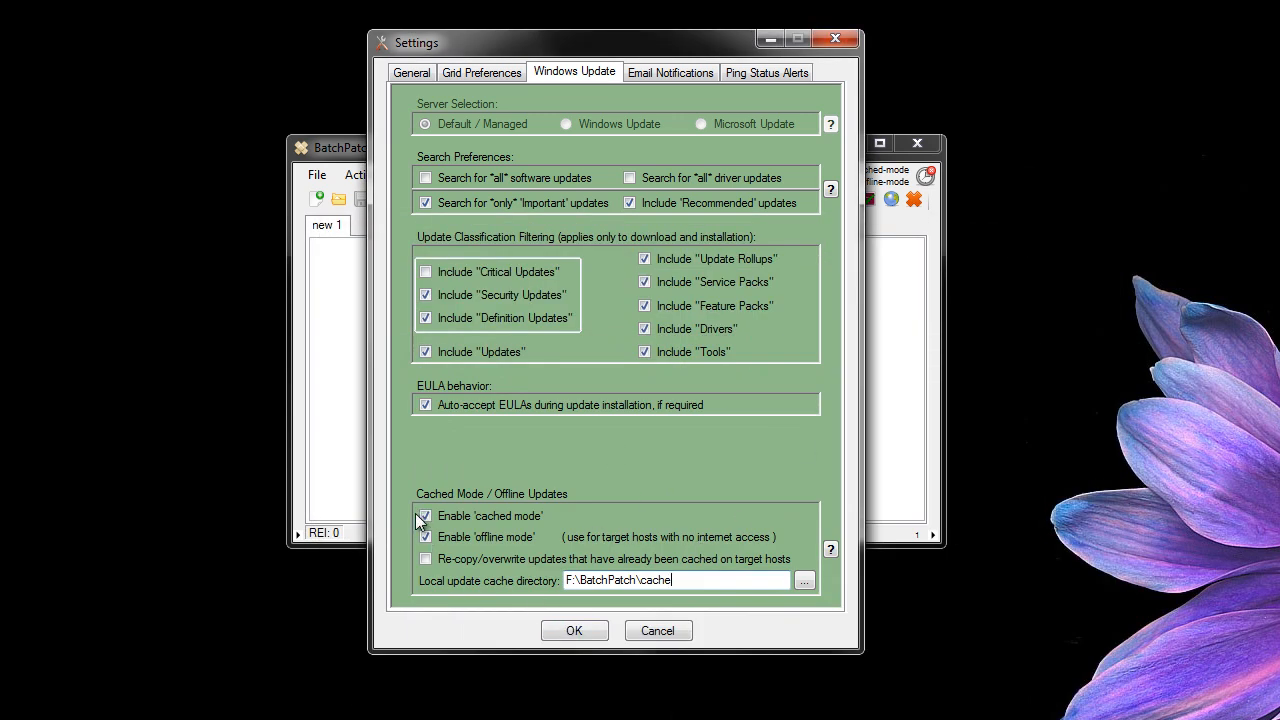
left_click(572, 630)
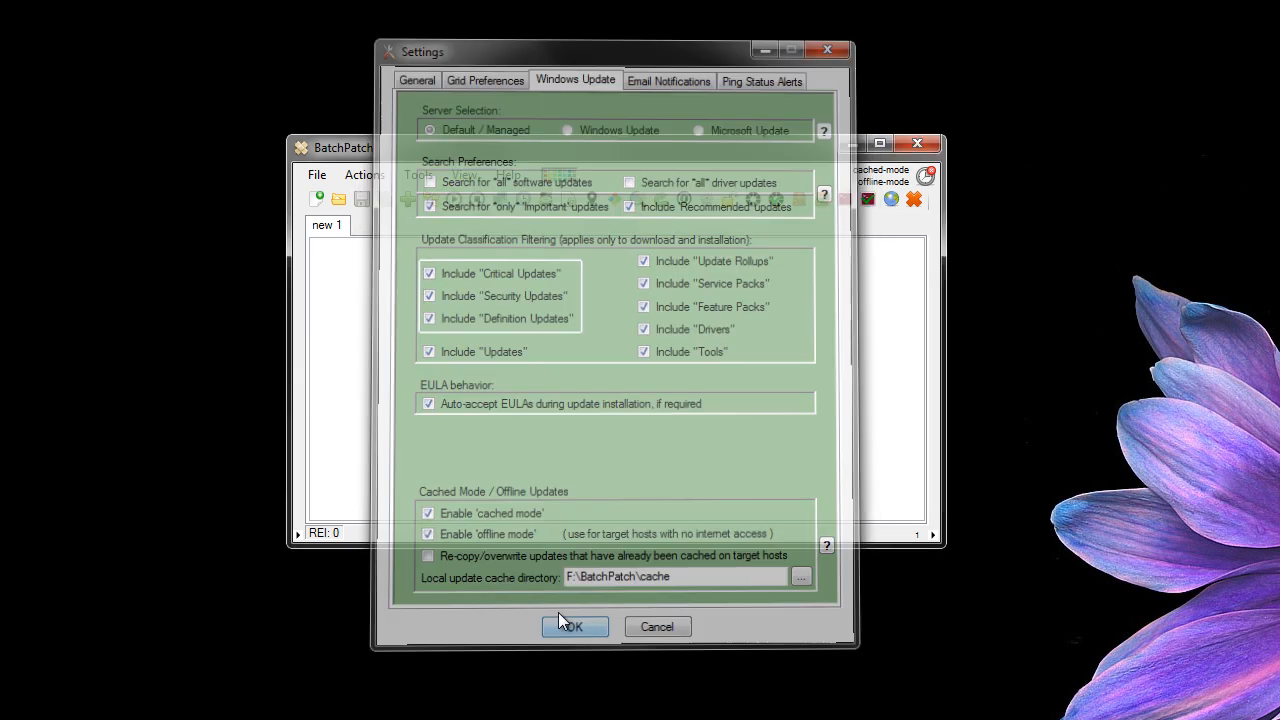
Add the hosts win81 and win2012 to the empty host grid.
left_click_drag(521, 155, 510, 143)
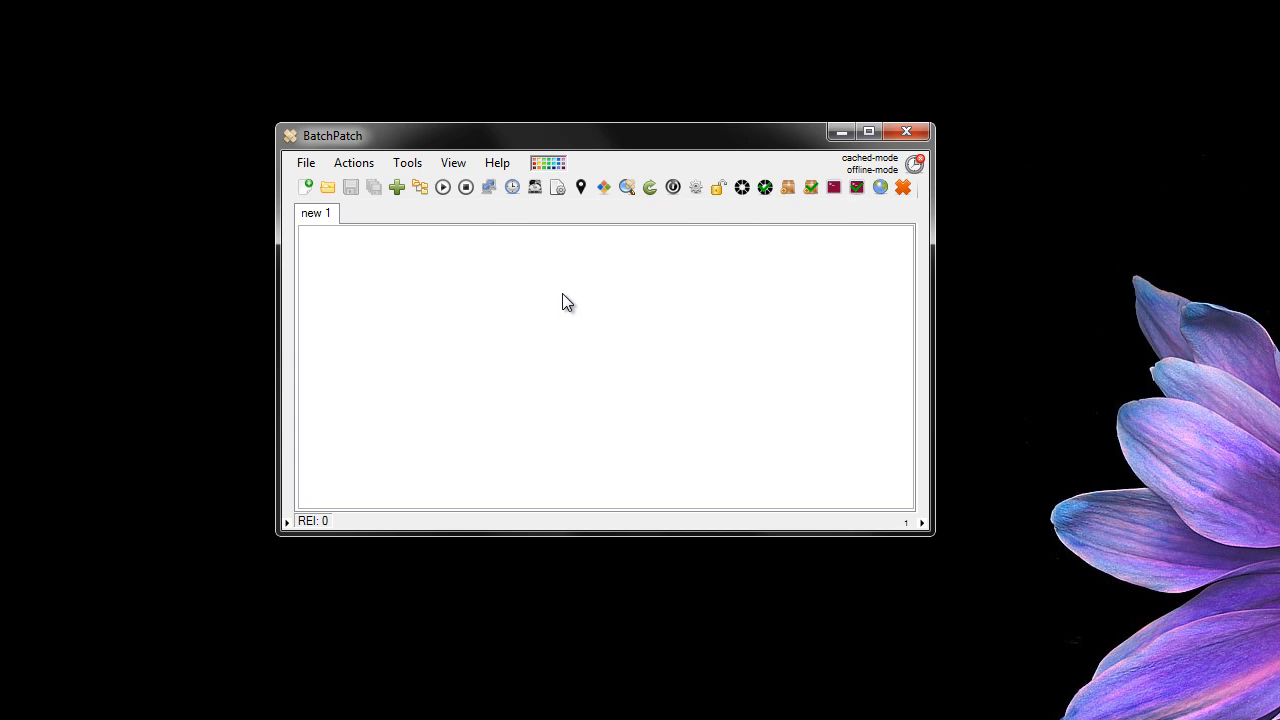
right_click(511, 310)
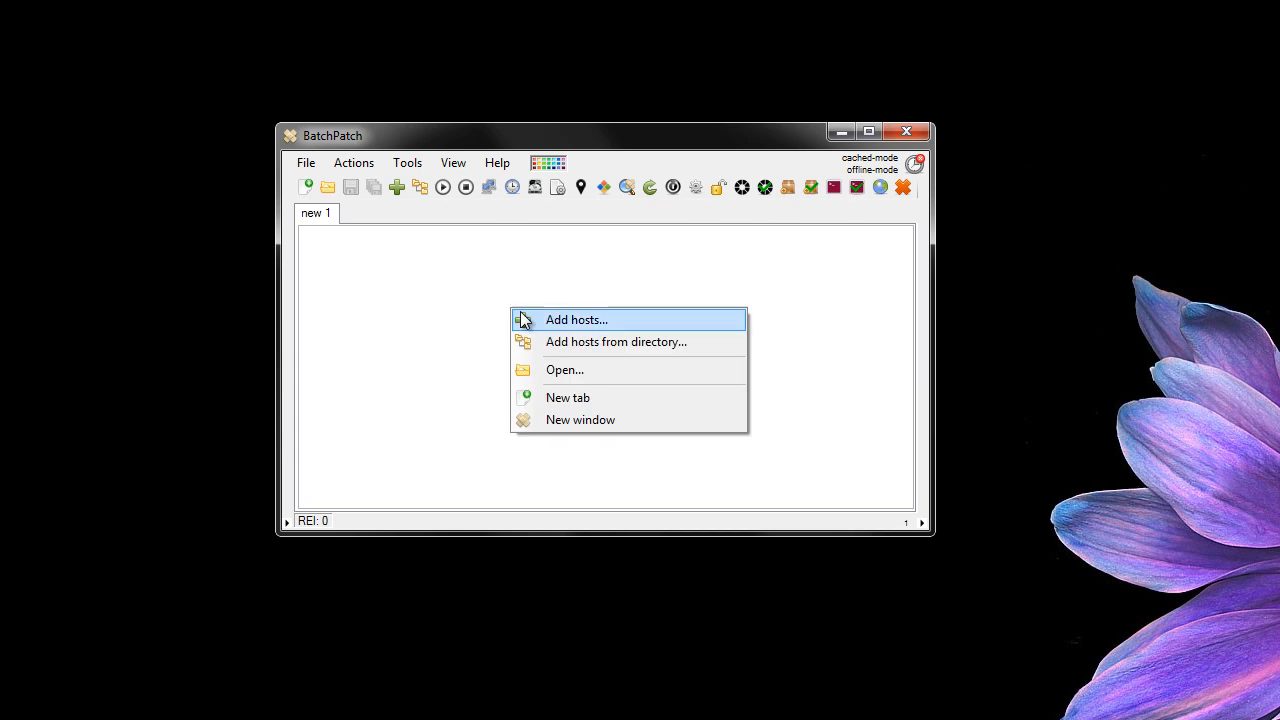
left_click(524, 318)
type("win81 ")
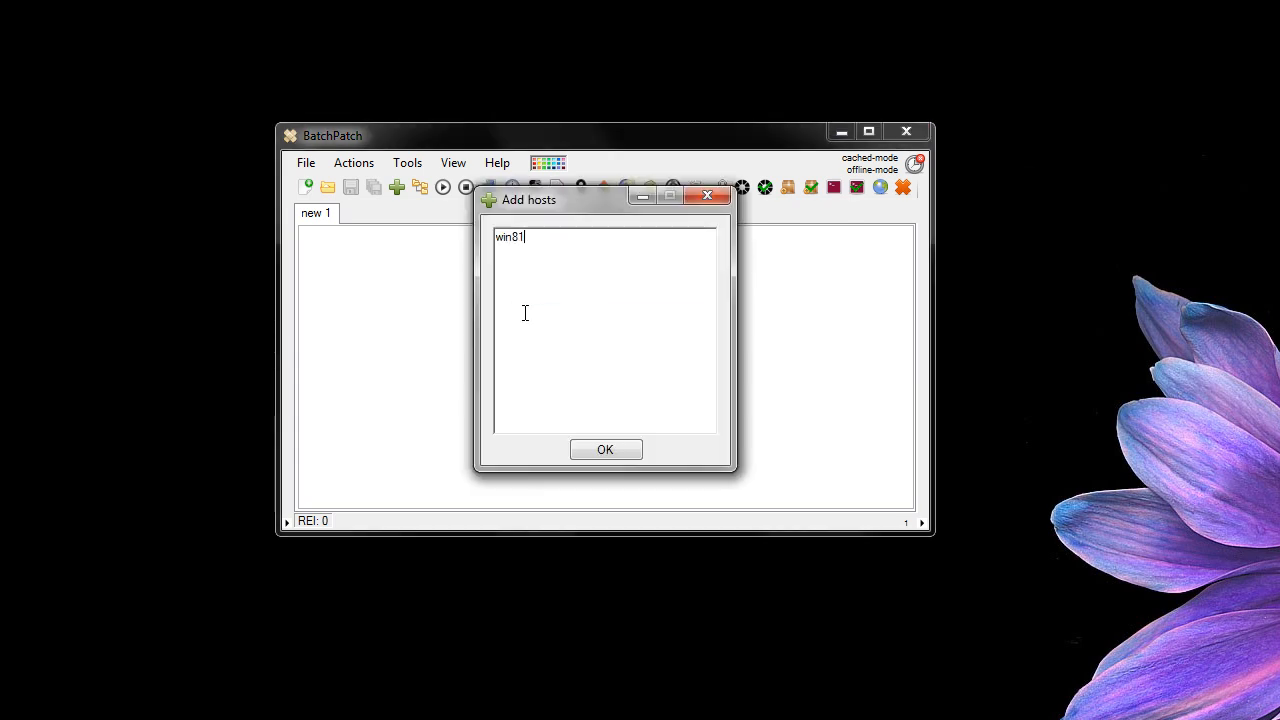
type("win2012")
key("Return")
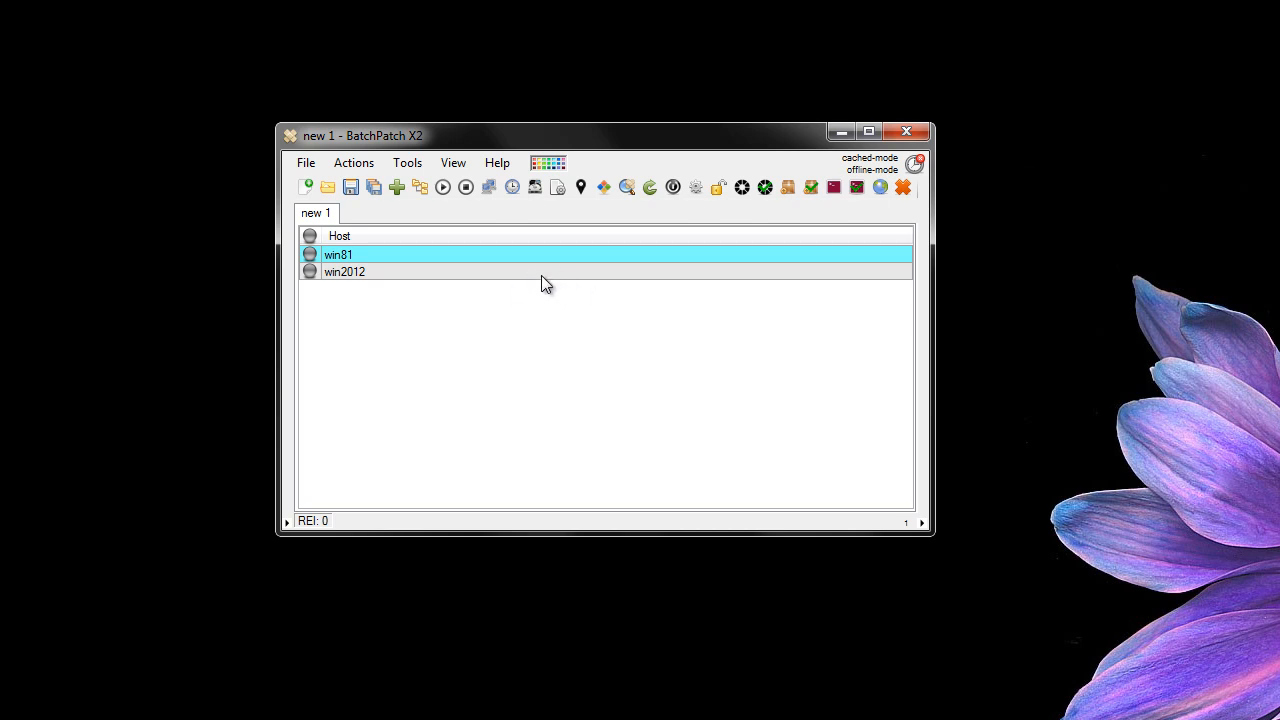
Retrieve the consolidated URL list of available updates for both hosts, win81 and win2012.
left_click(502, 265)
left_click_drag(498, 254, 470, 390)
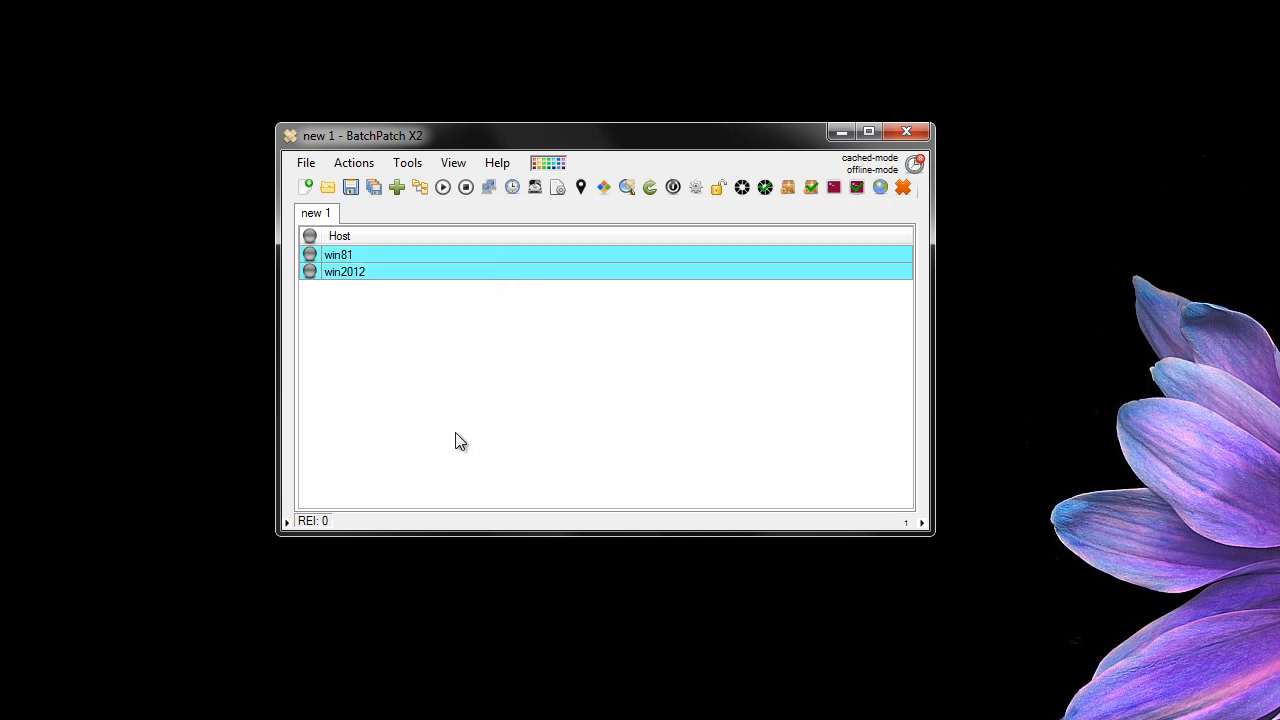
right_click(440, 273)
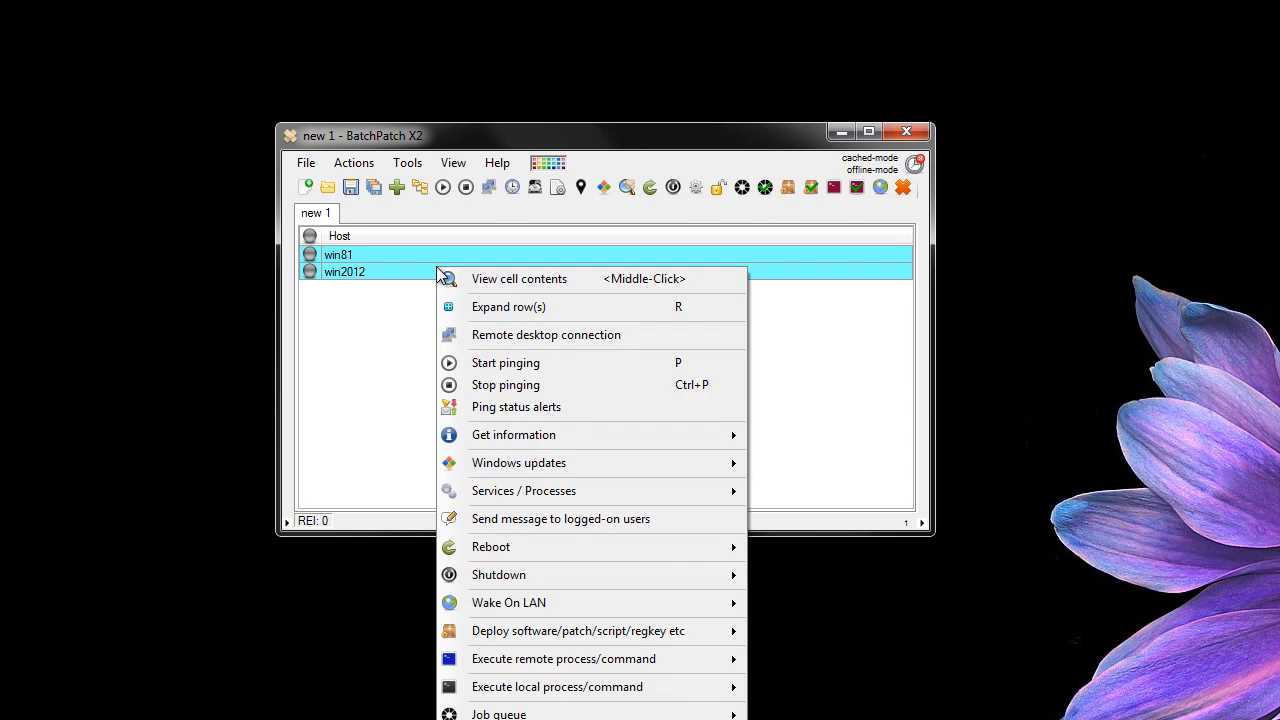
mouse_move(503, 467)
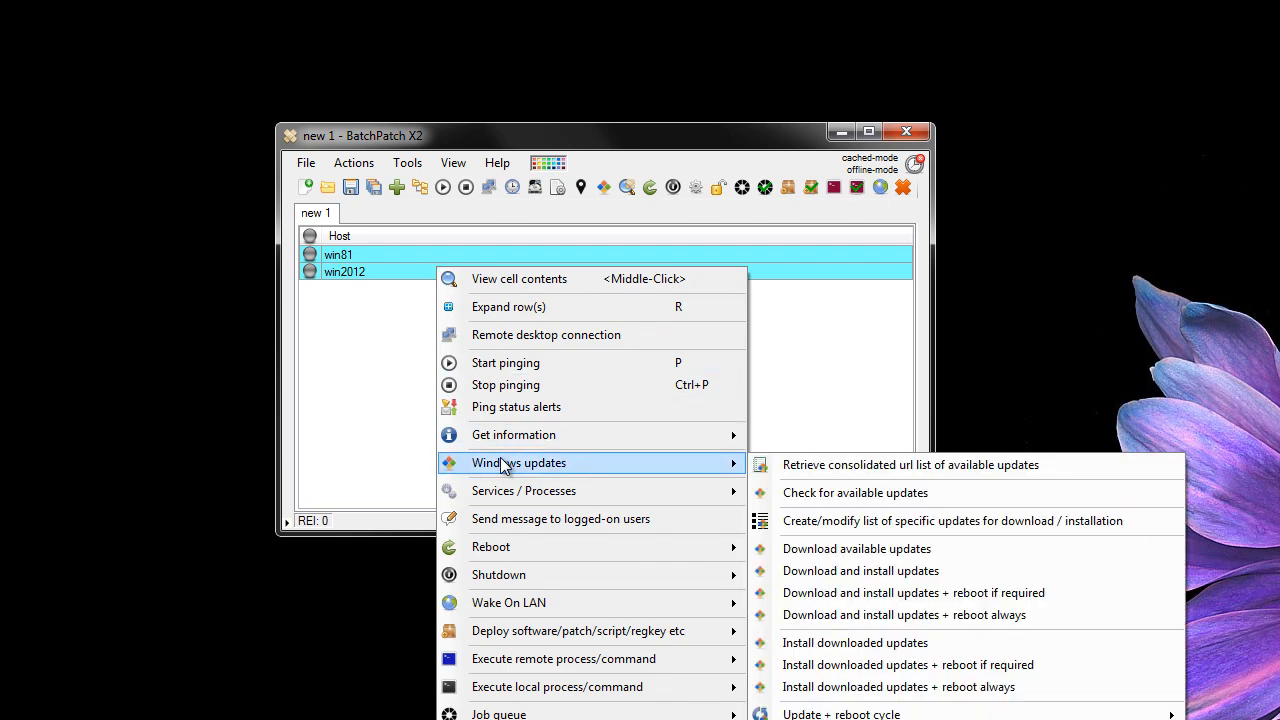
left_click(1045, 467)
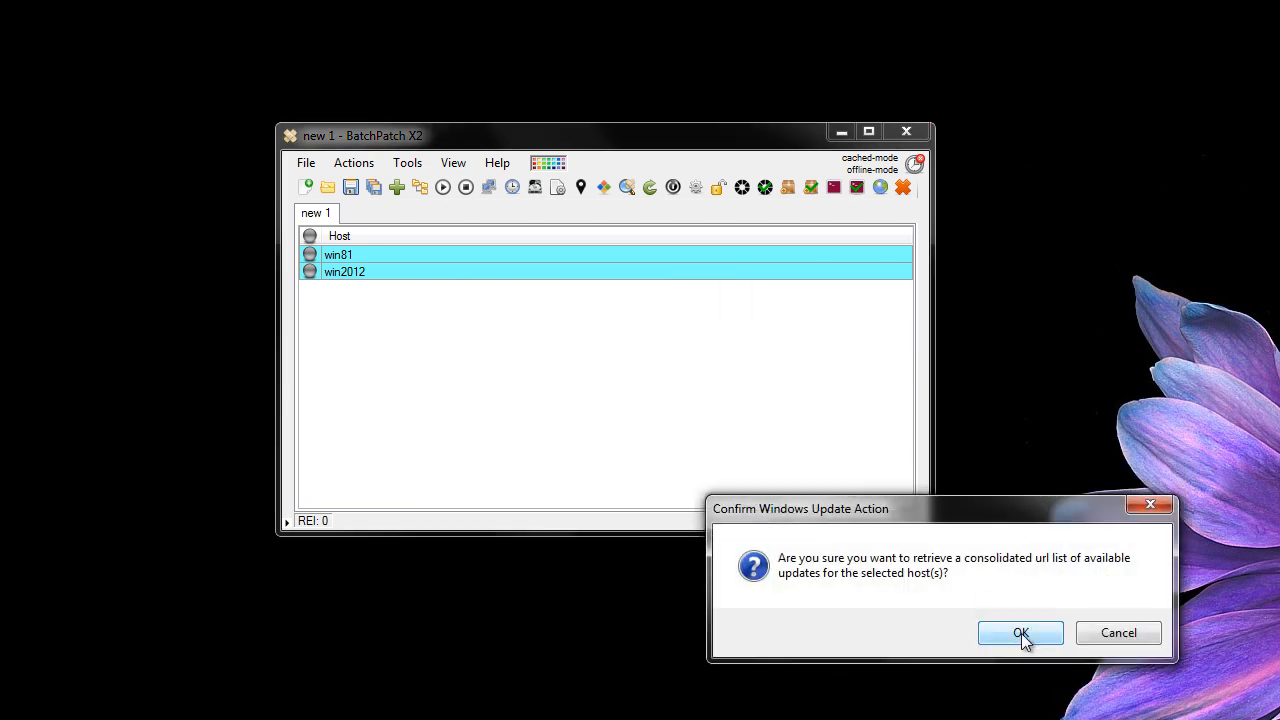
left_click(1021, 633)
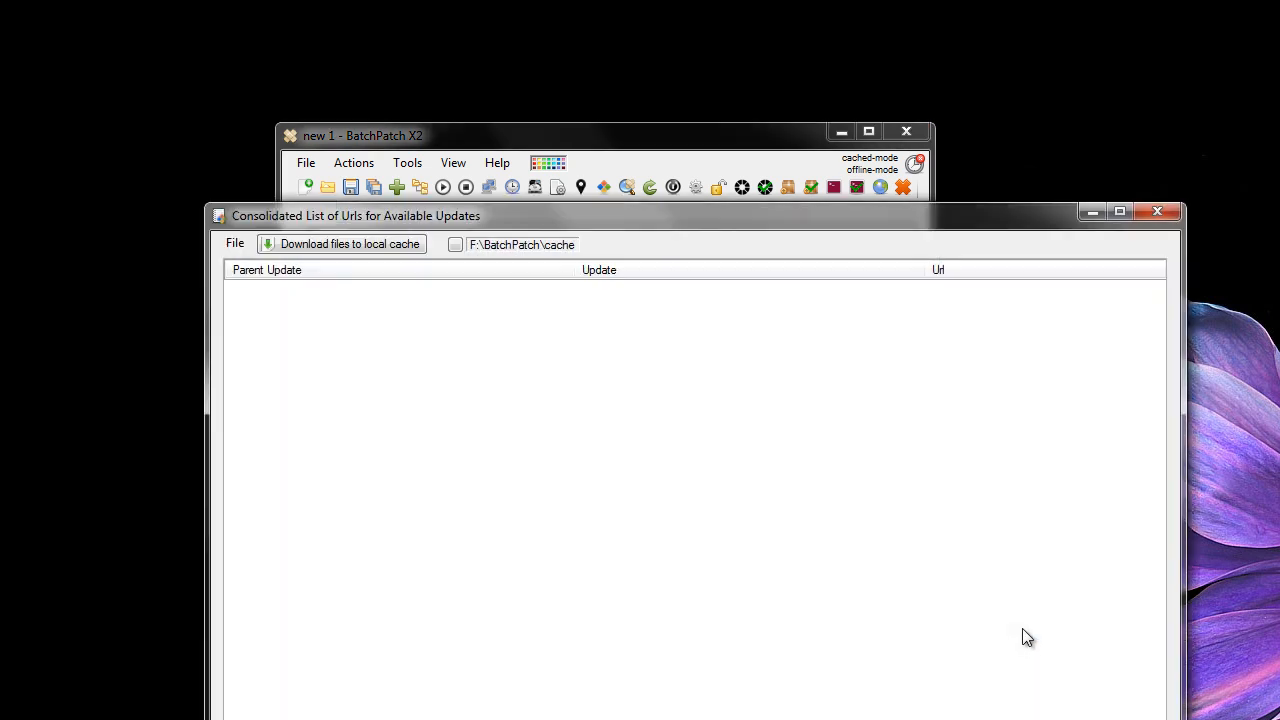
Bring the host grid in front of the URL list and examine the win2012 message log and both hosts' progress.
left_click_drag(649, 221, 557, 54)
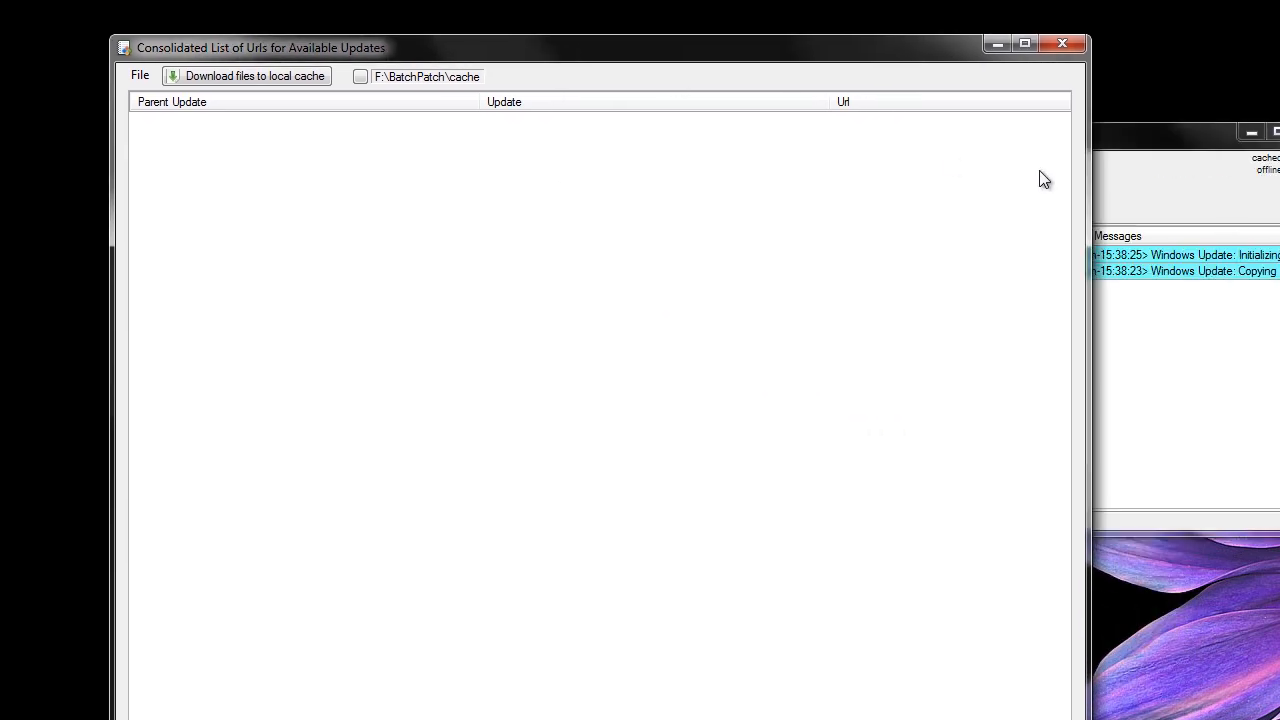
left_click(1100, 165)
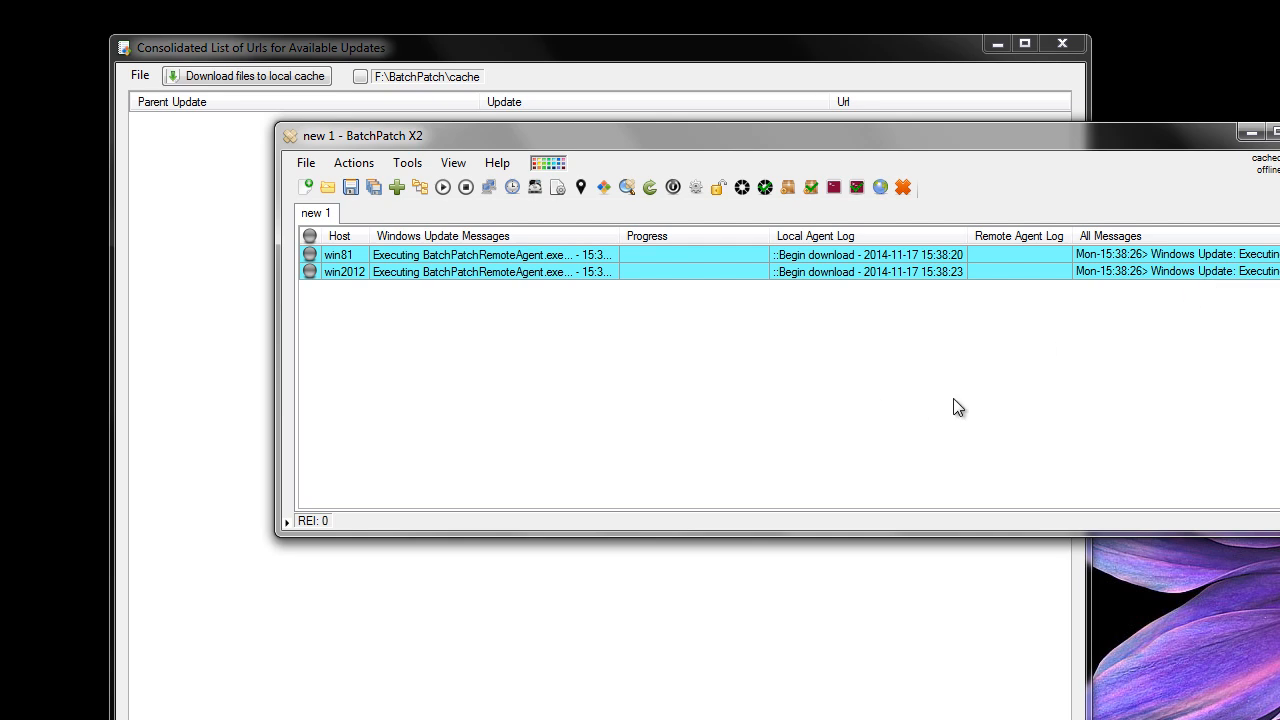
mouse_move(1137, 280)
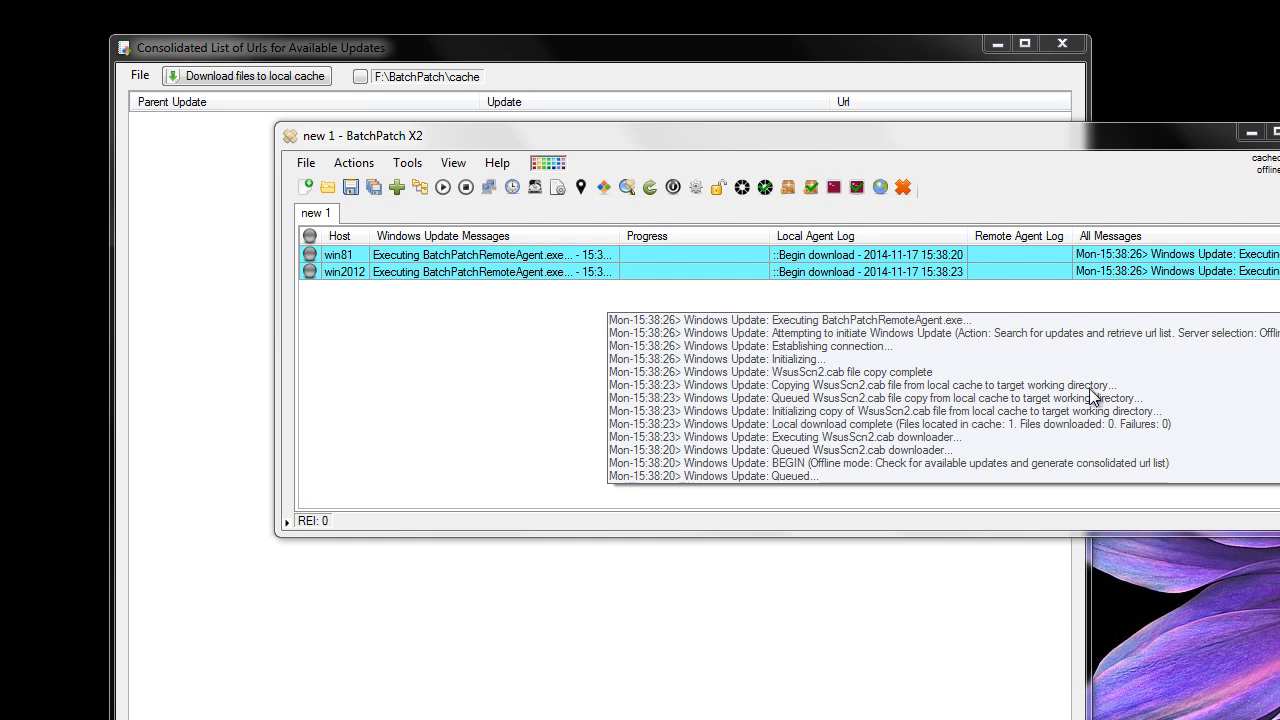
left_click(546, 389)
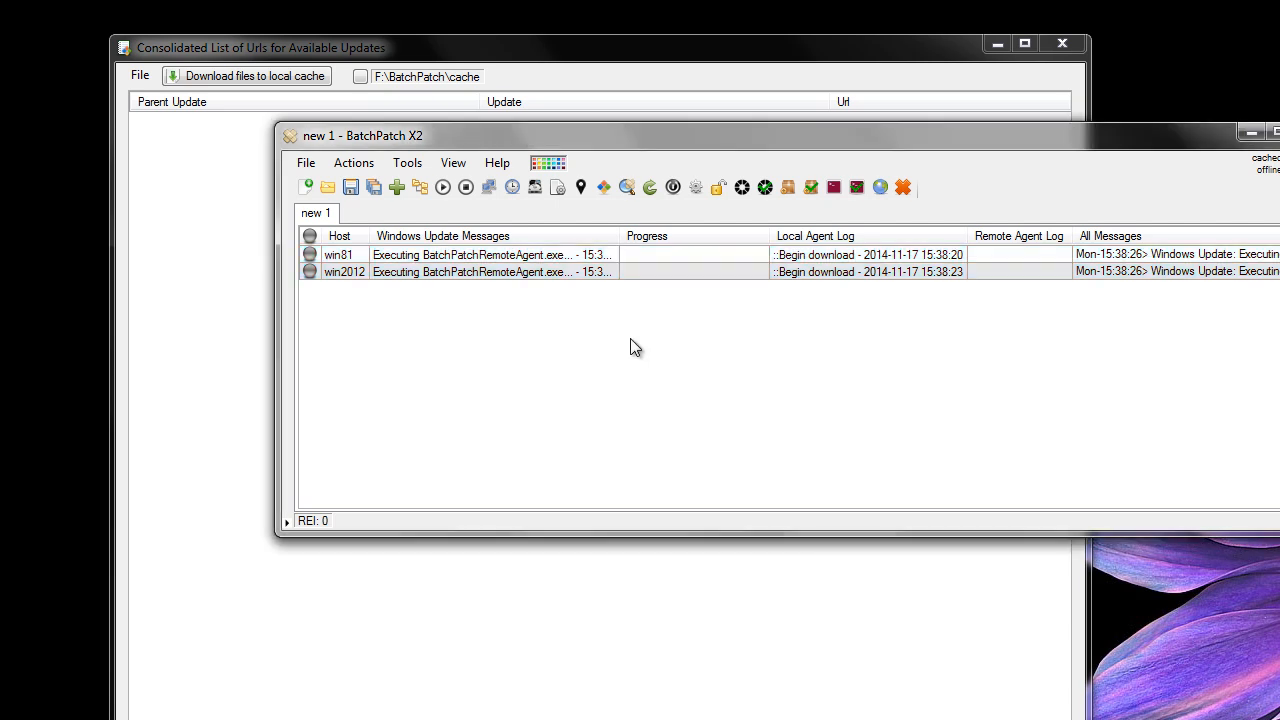
left_click_drag(362, 257, 359, 270)
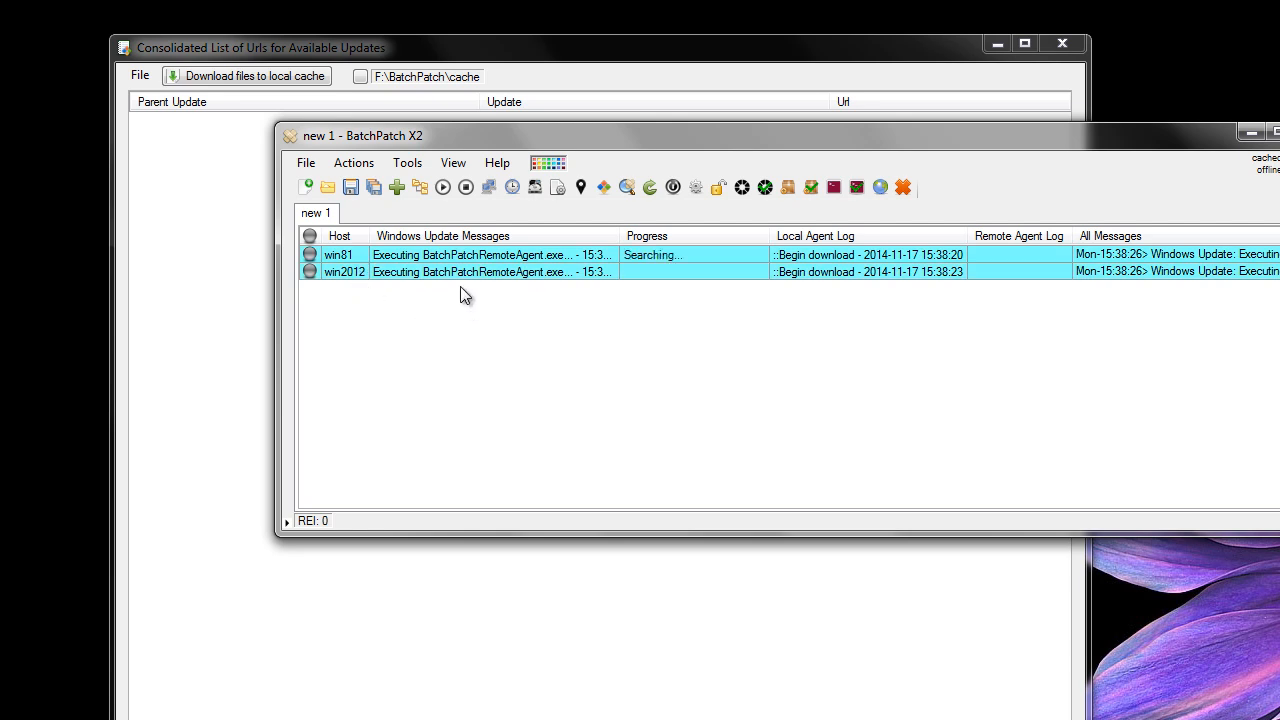
left_click(729, 299)
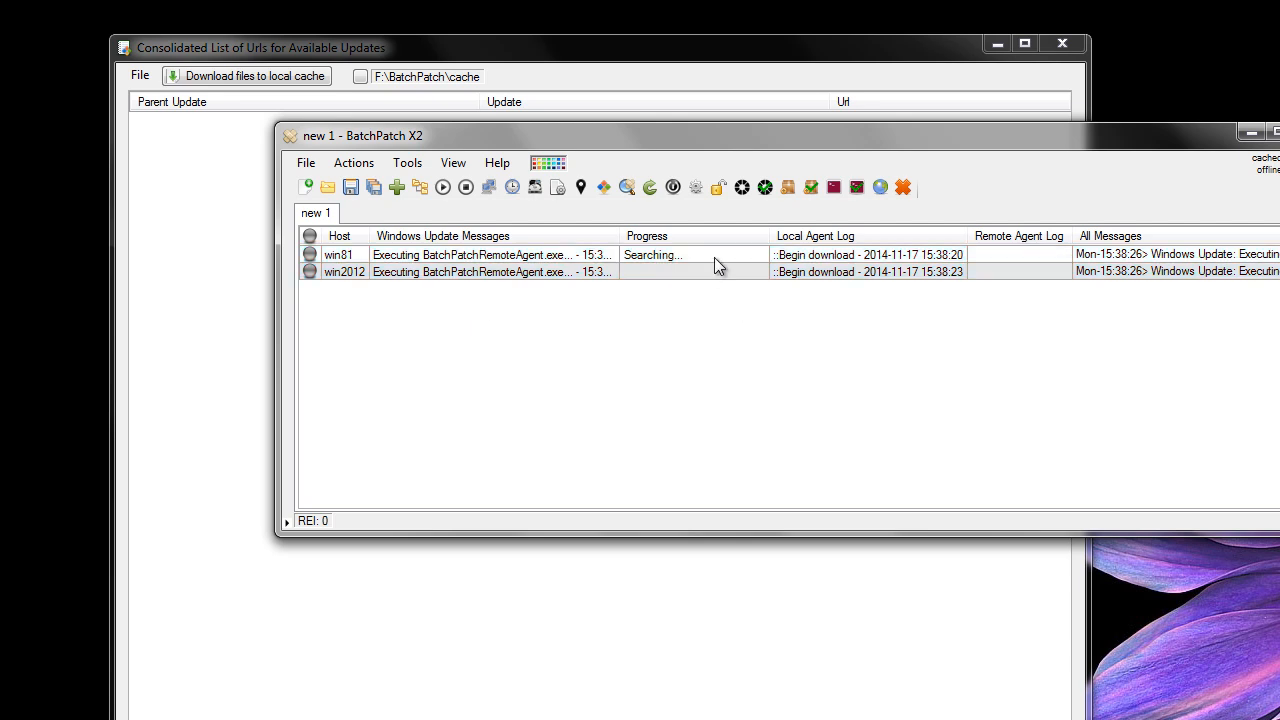
left_click_drag(714, 258, 718, 274)
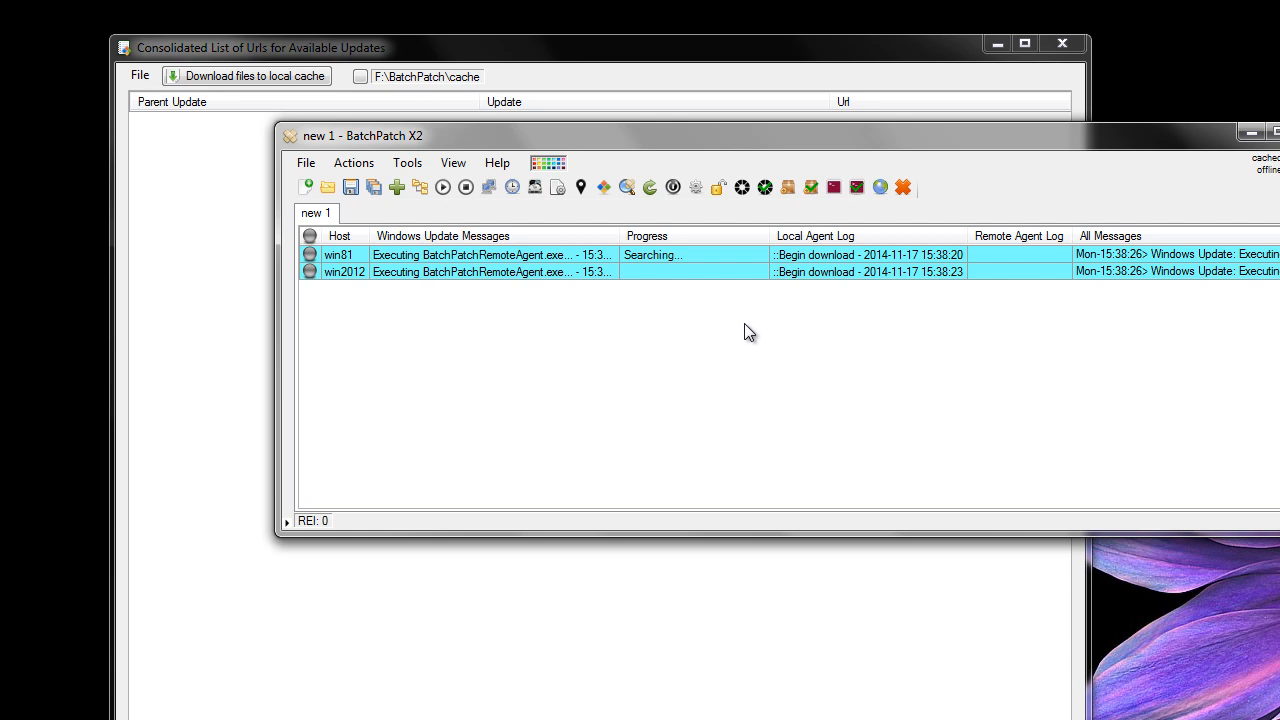
Move the host grid fully into view and review the Local Agent Log of win2012.
left_click_drag(743, 141, 665, 202)
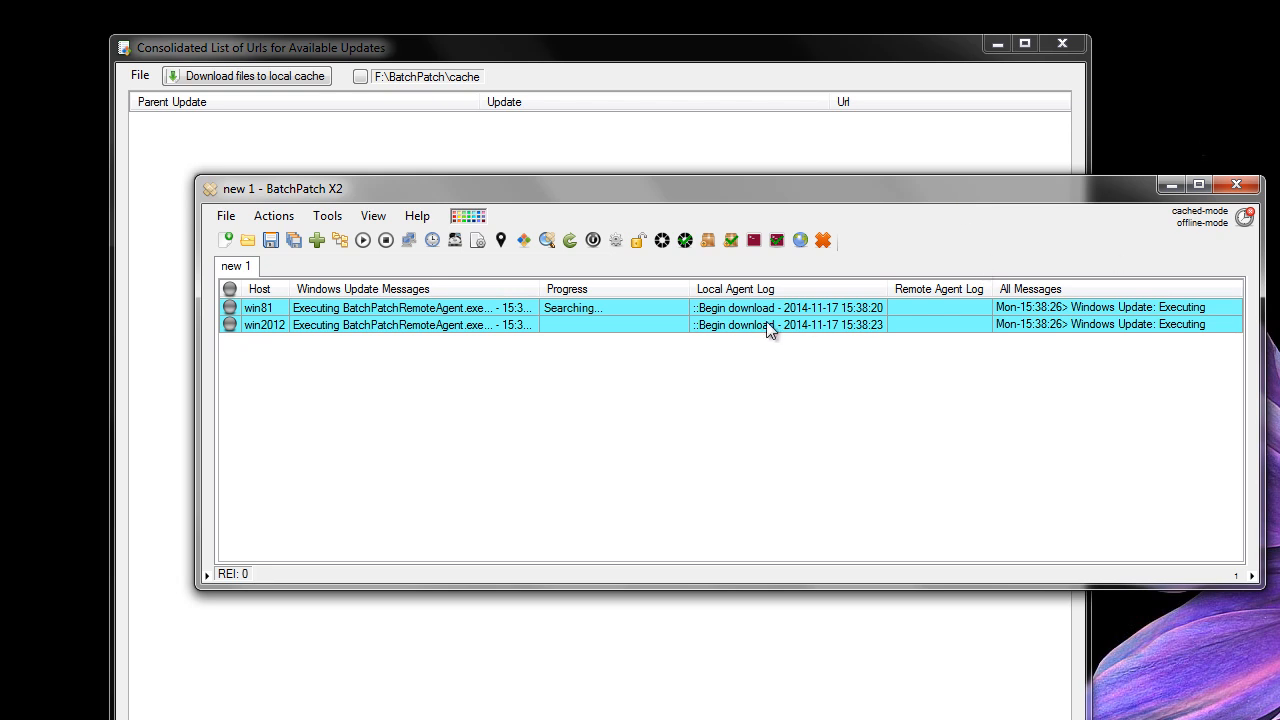
mouse_move(731, 326)
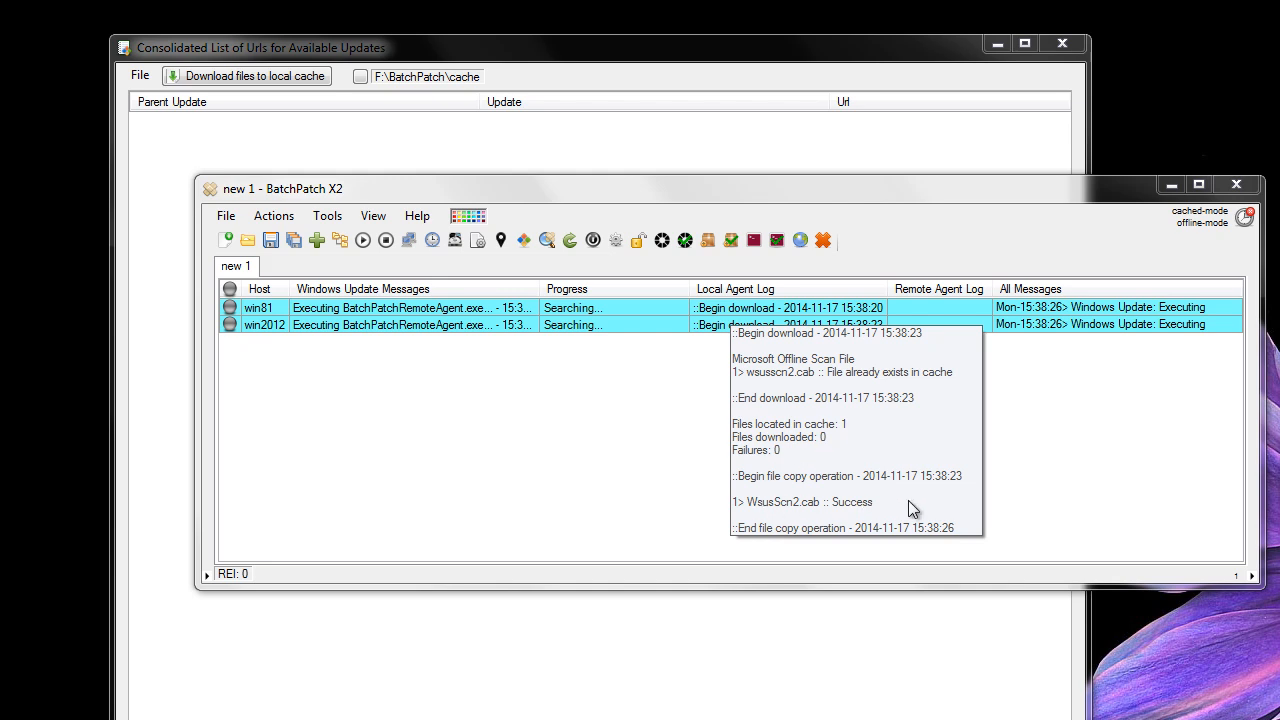
left_click(1030, 487)
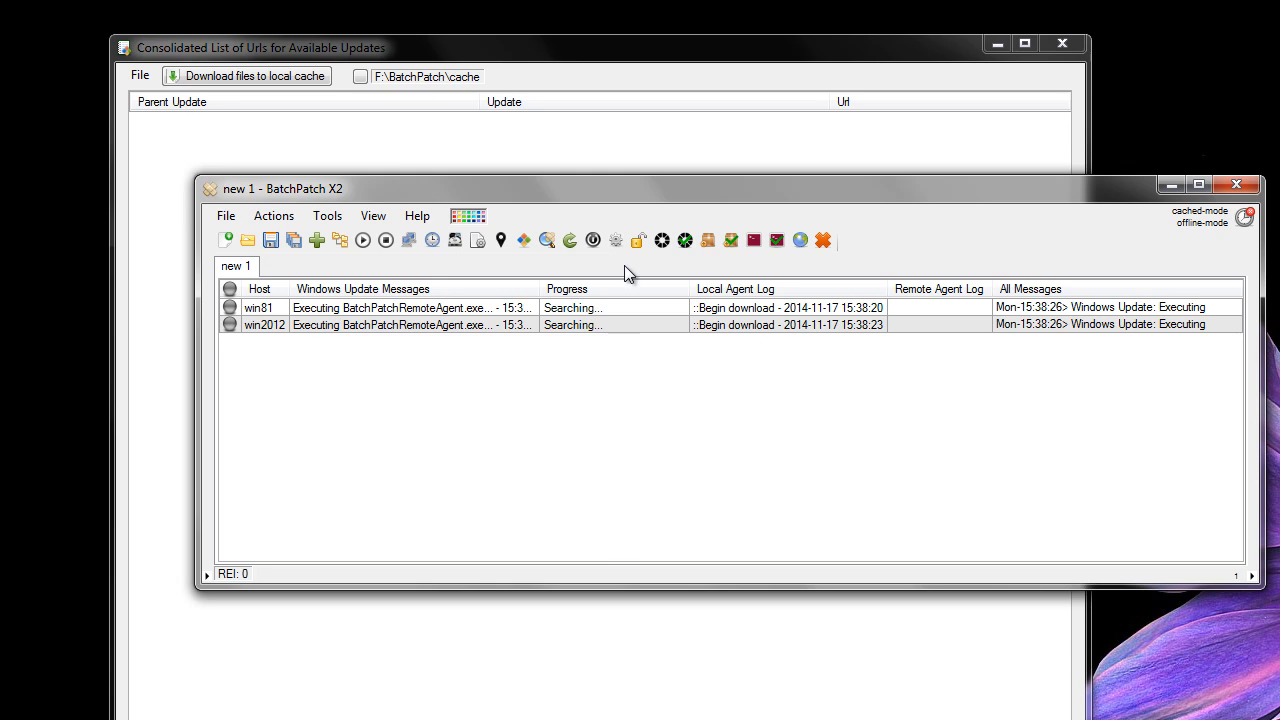
Switch between the URL list and the host grid to monitor the retrieval, ending with the URL list in front.
left_click_drag(655, 719, 652, 668)
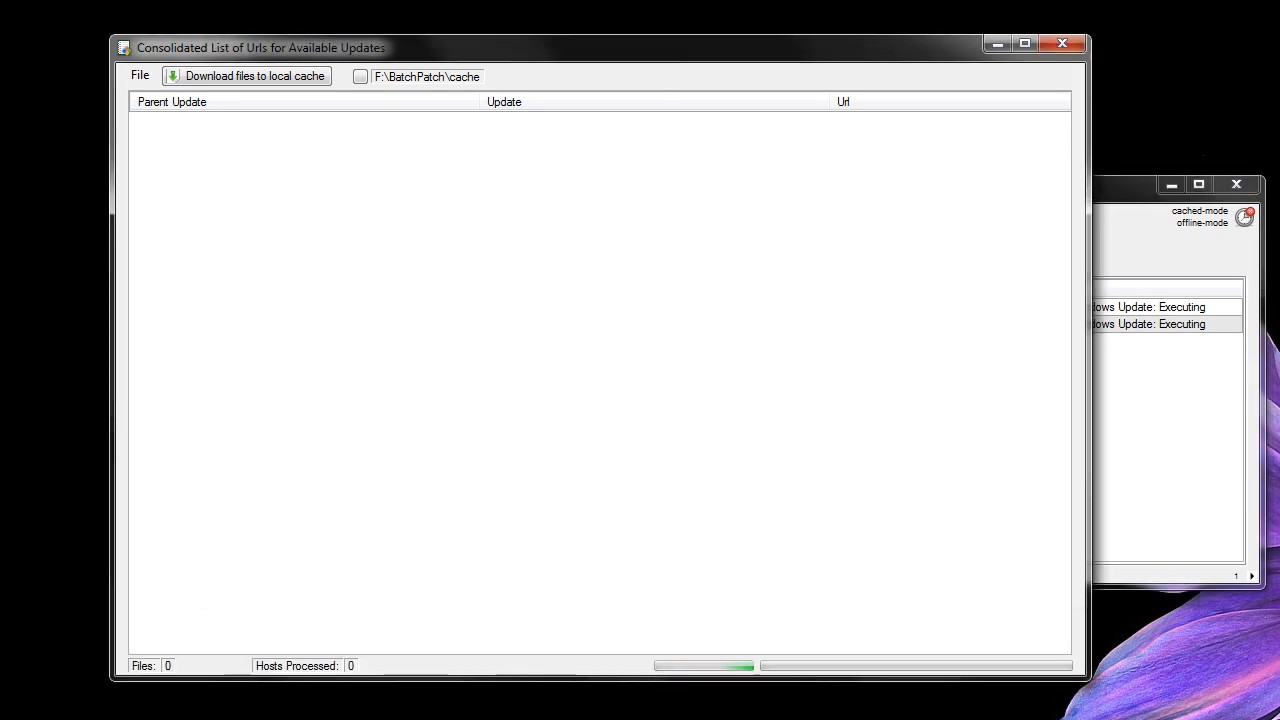
left_click(1121, 482)
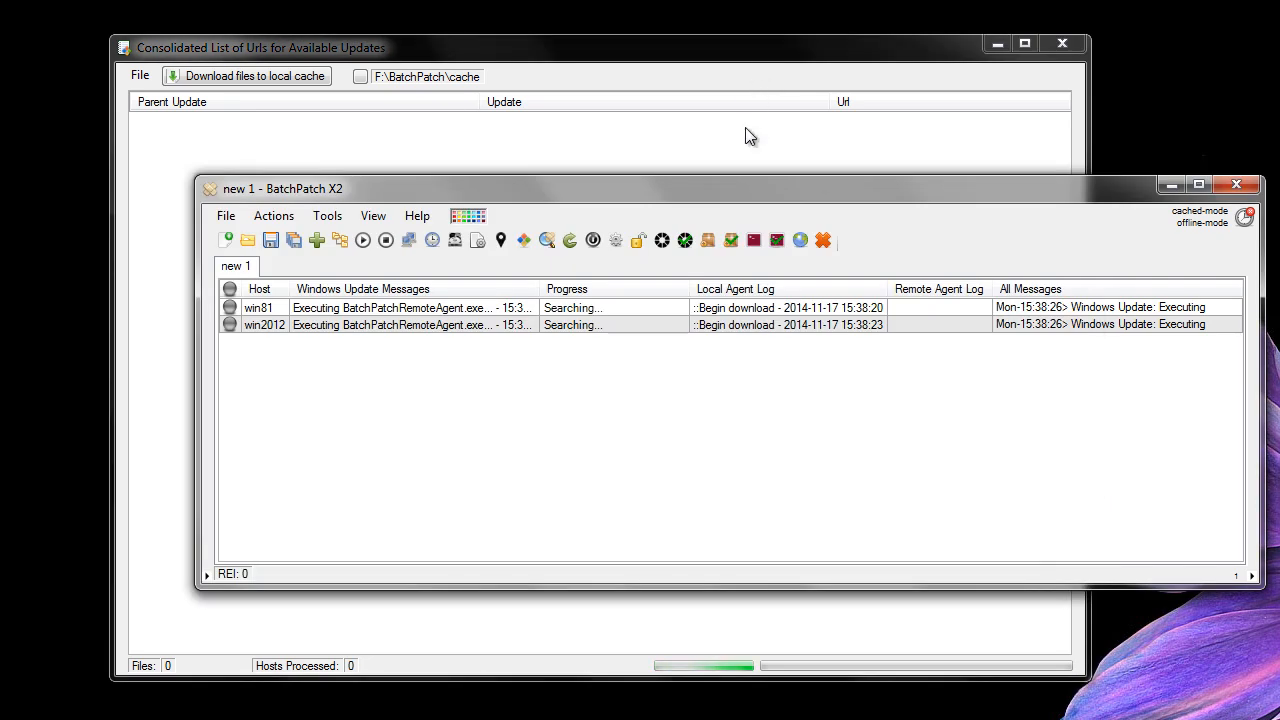
left_click_drag(753, 190, 766, 168)
left_click(737, 63)
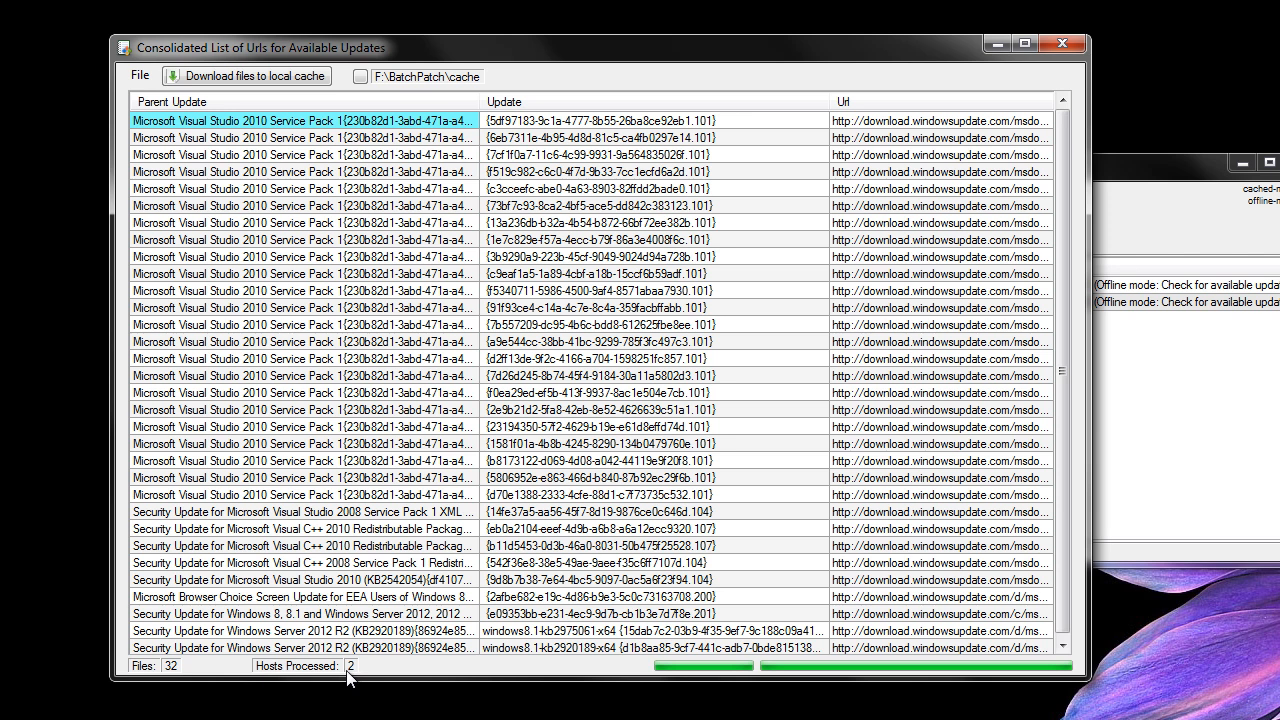
Bring the host grid forward and review both hosts' update search results and the Remote Agent Log of win81.
left_click(1130, 556)
left_click_drag(797, 290, 763, 414)
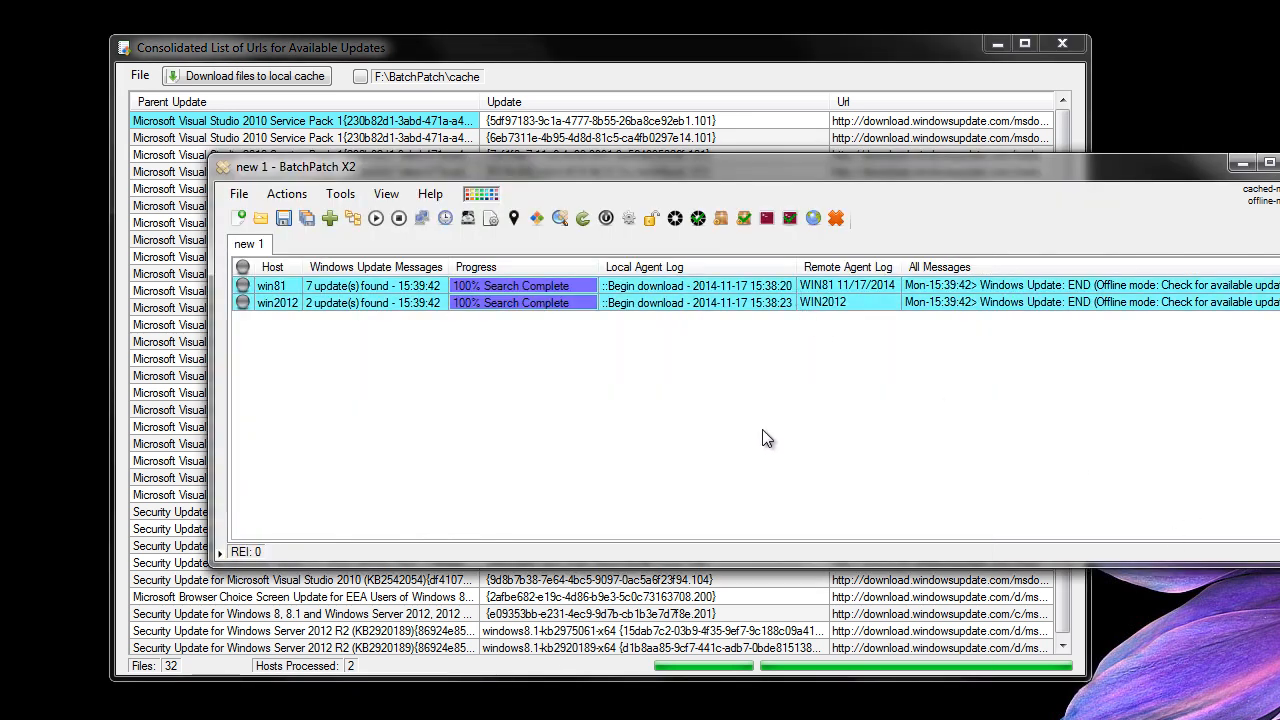
left_click(361, 288)
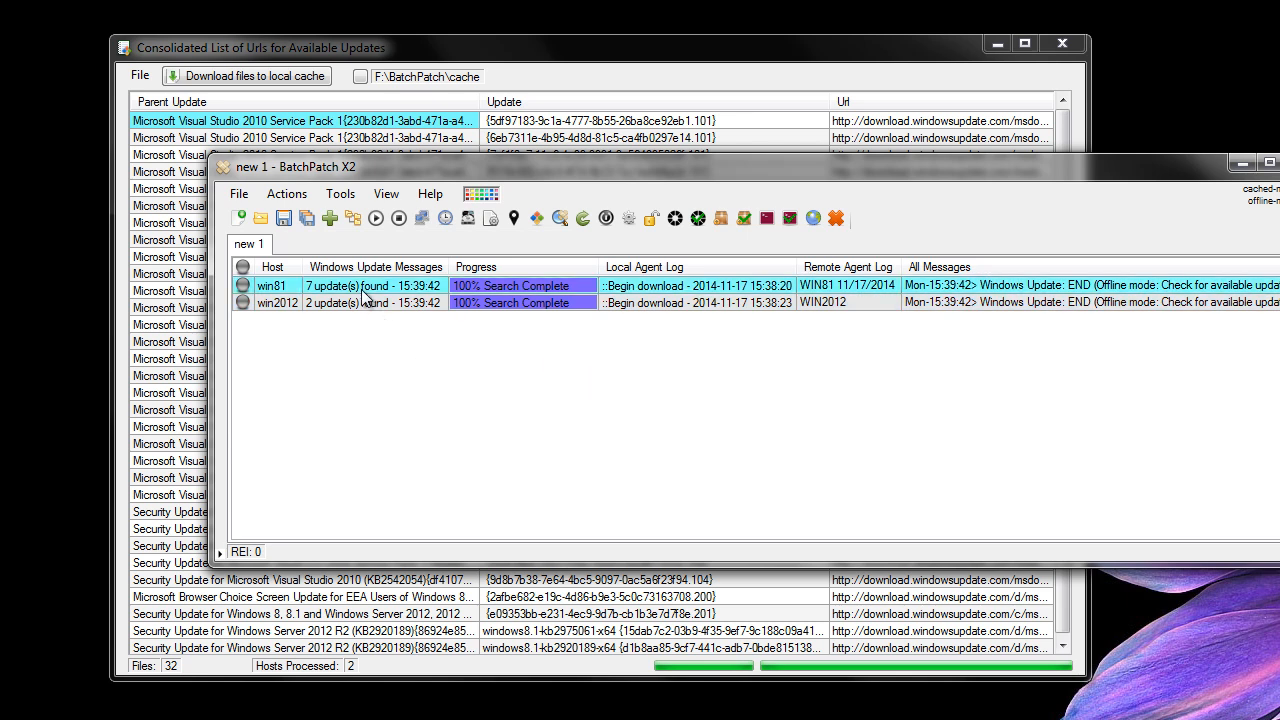
left_click(427, 305)
mouse_move(818, 302)
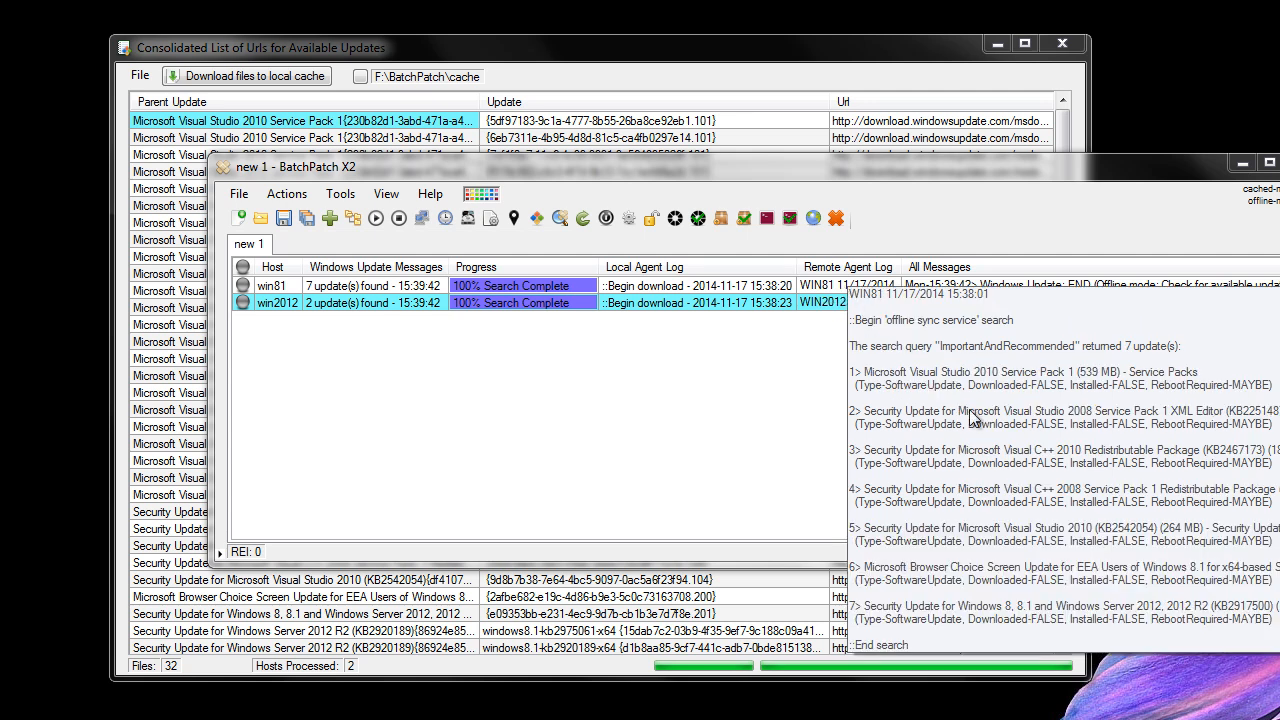
left_click(637, 404)
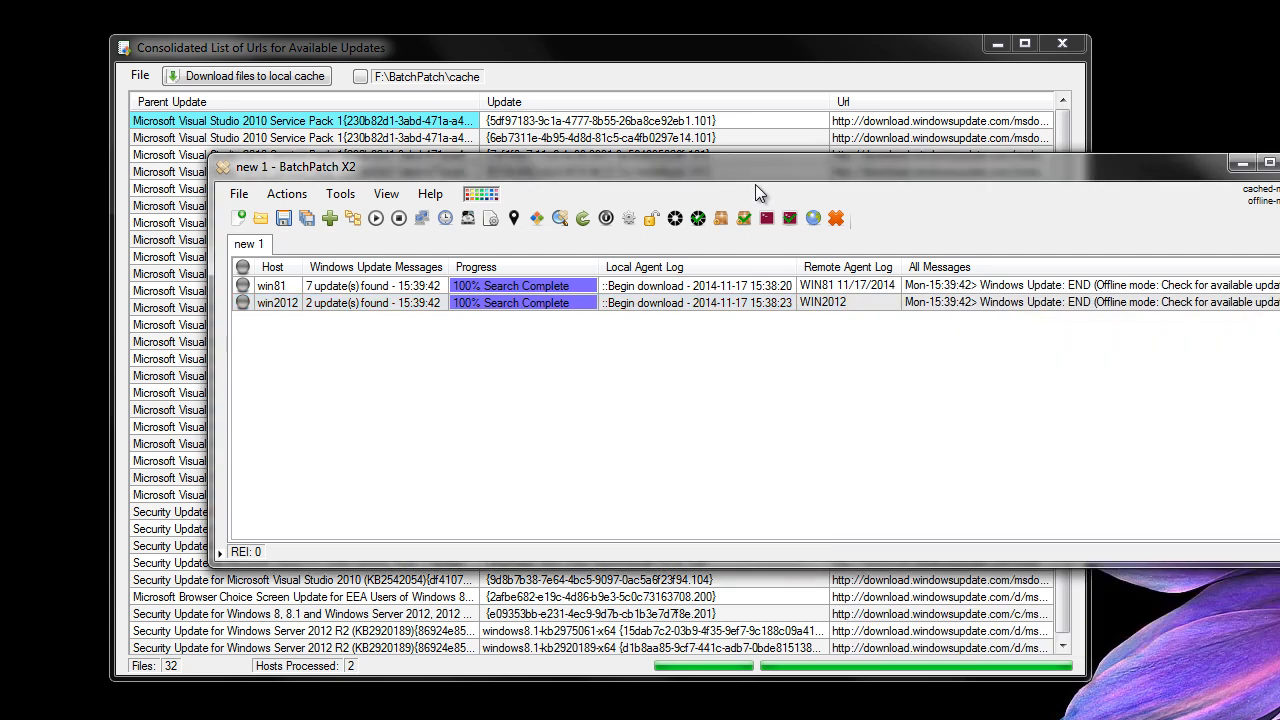
left_click_drag(755, 172, 694, 193)
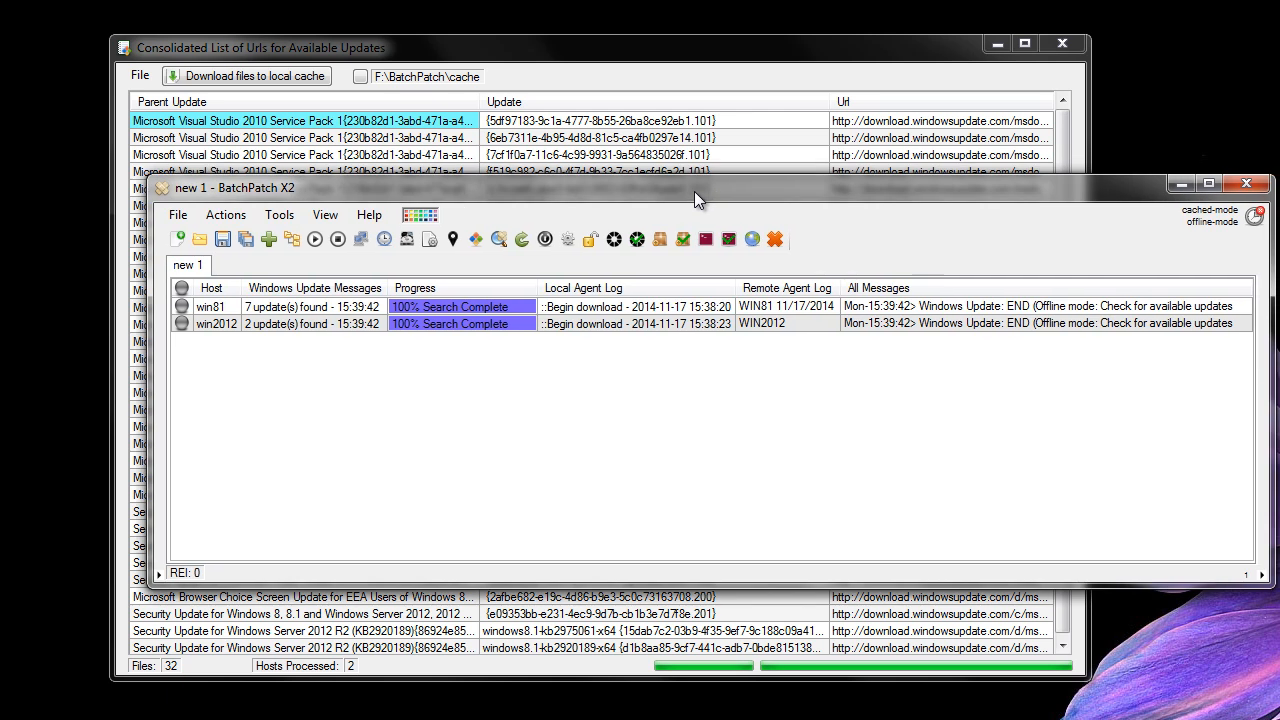
Return to the consolidated URL list and examine its parent update, update and URL entries and its file options.
left_click(645, 60)
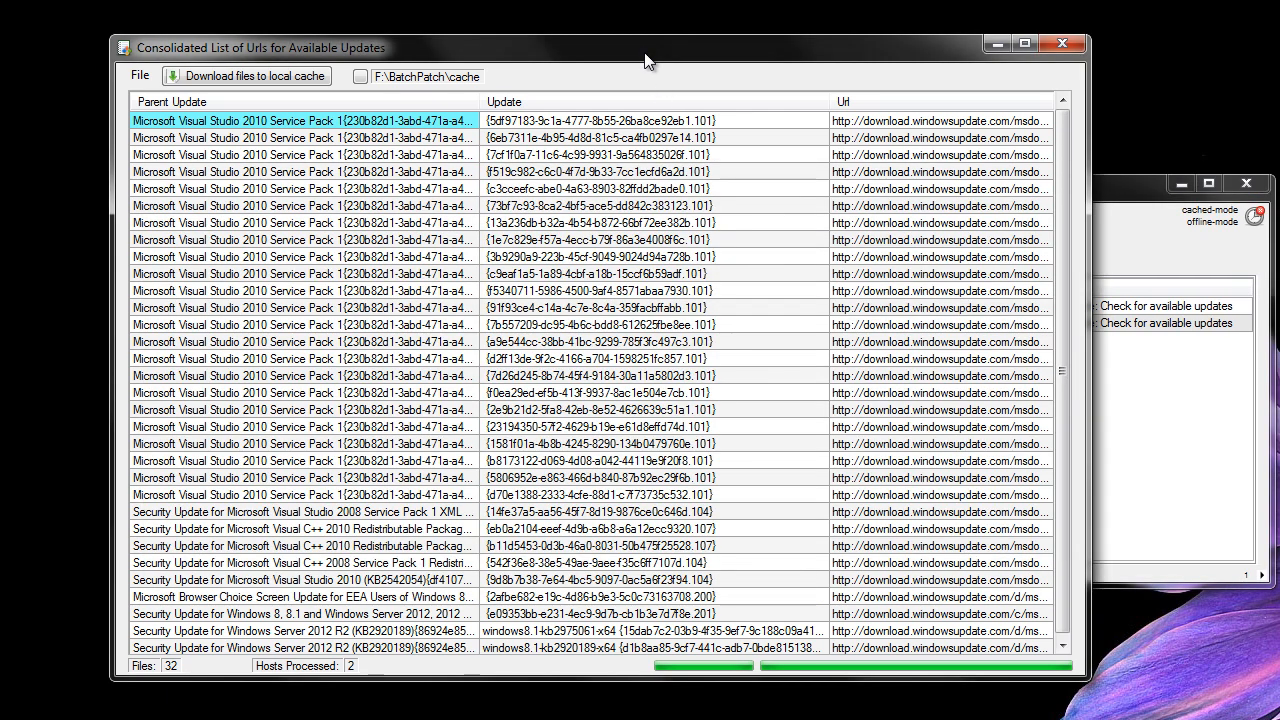
mouse_move(1060, 157)
left_mouse_down()
mouse_move(1062, 226)
mouse_move(1060, 147)
left_mouse_up()
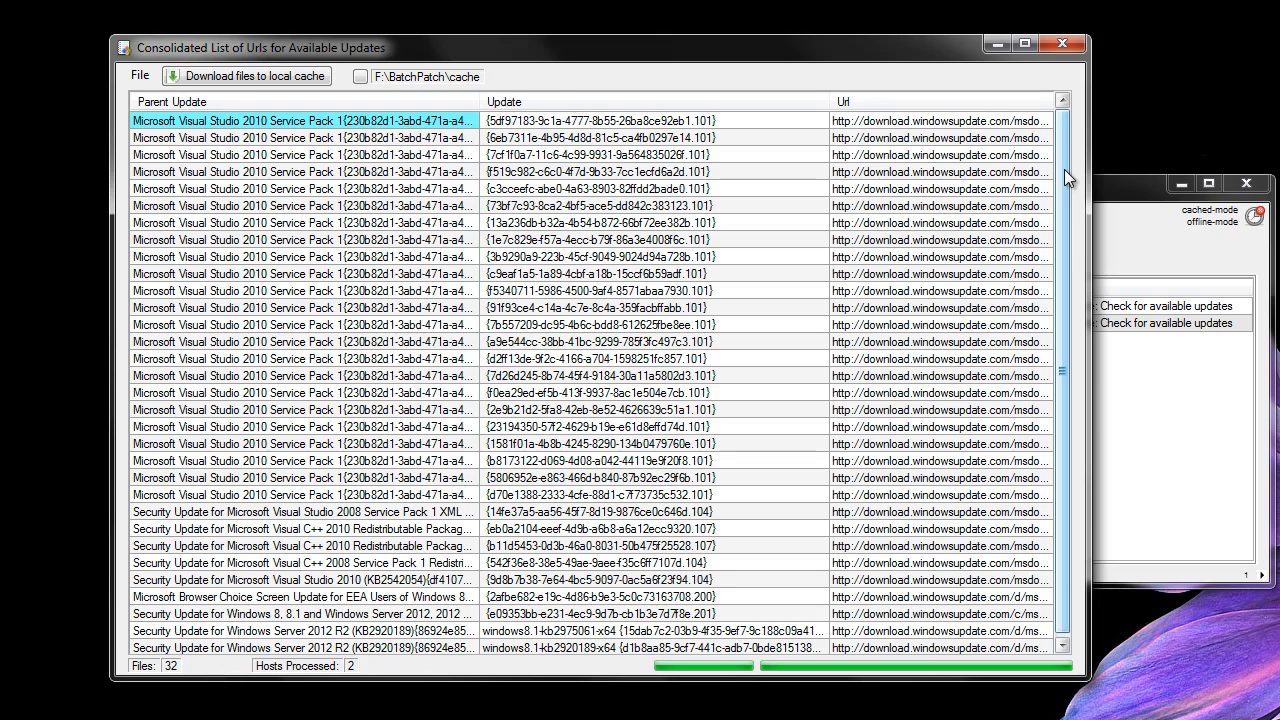
left_click(323, 160)
left_click_drag(313, 132, 323, 339)
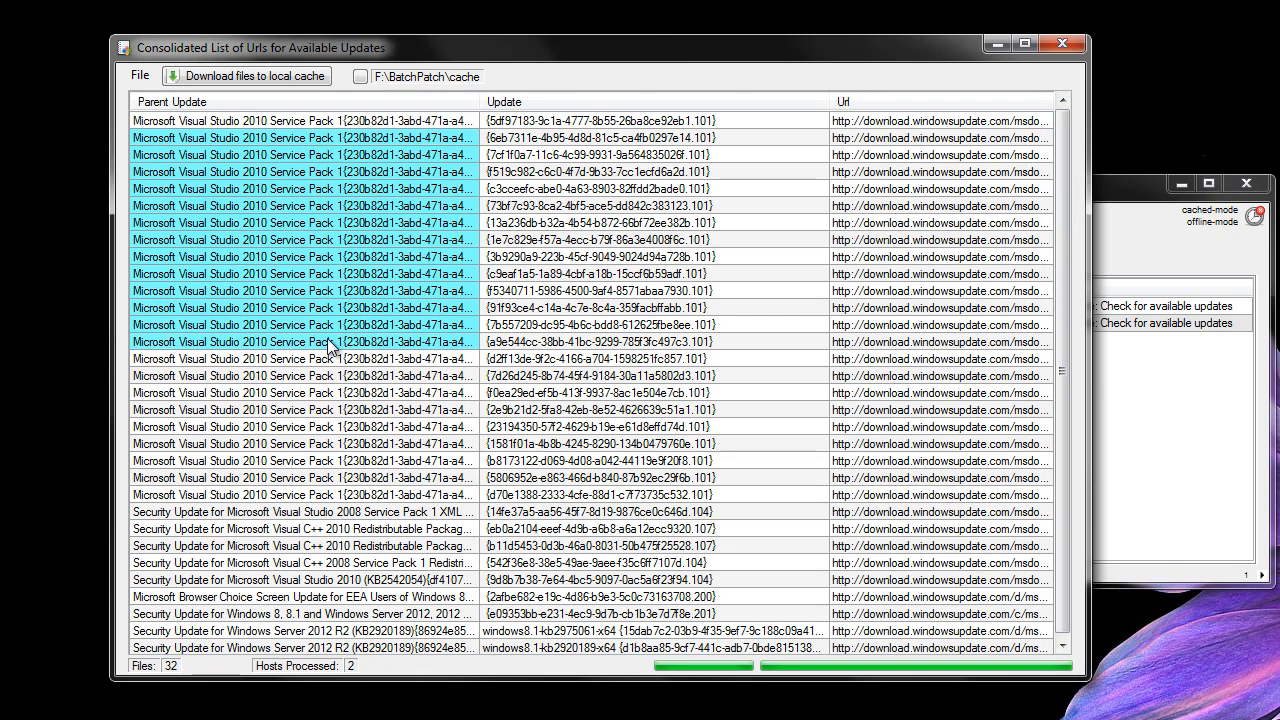
left_click(645, 357)
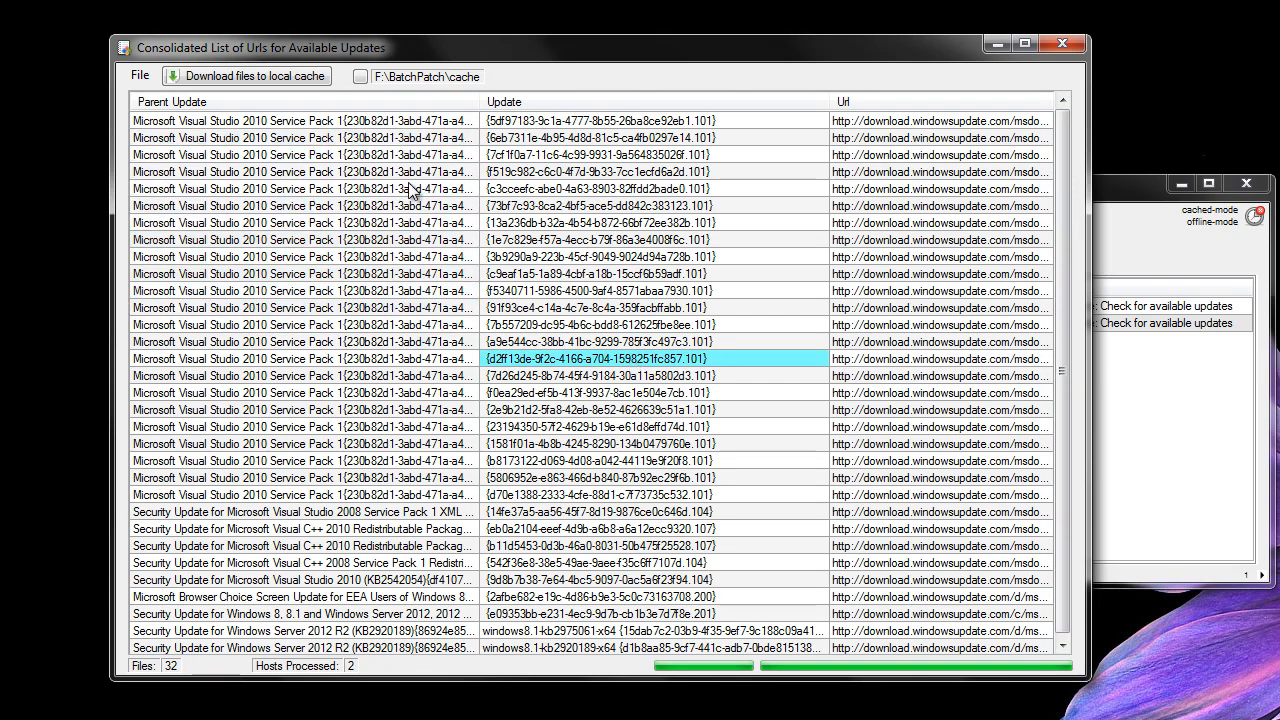
left_click(140, 77)
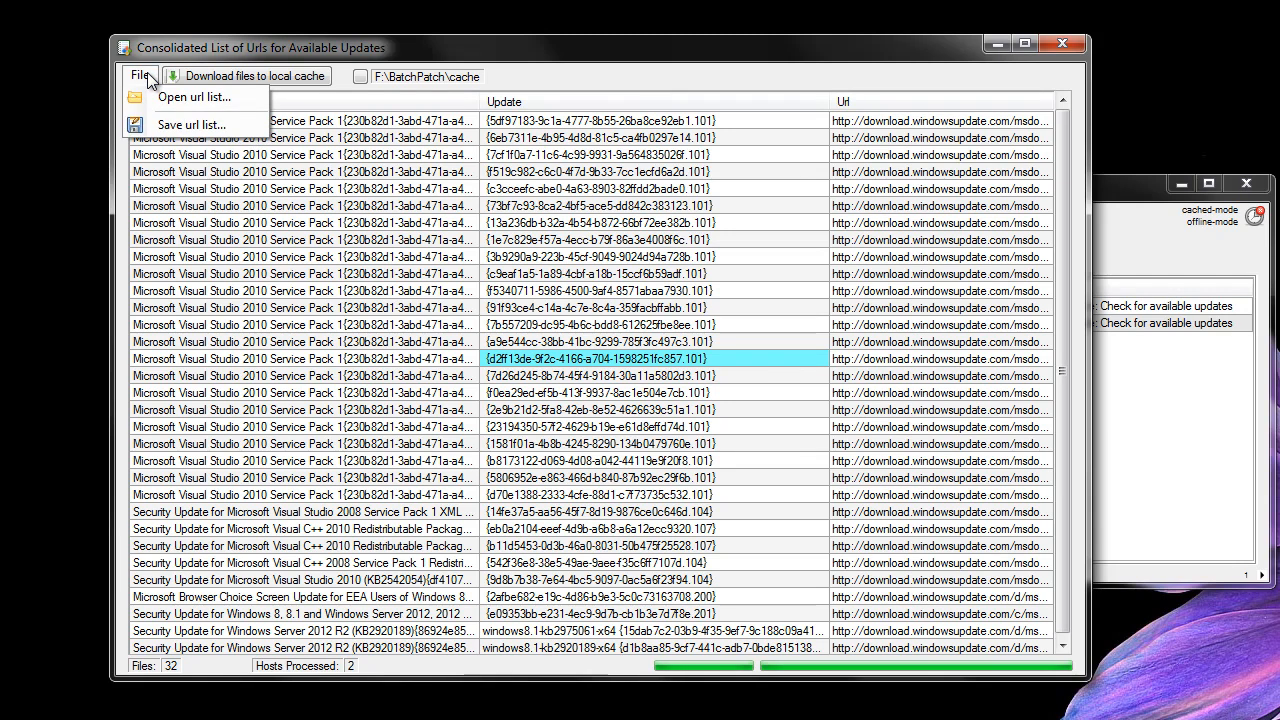
left_click(665, 292)
left_click(889, 292)
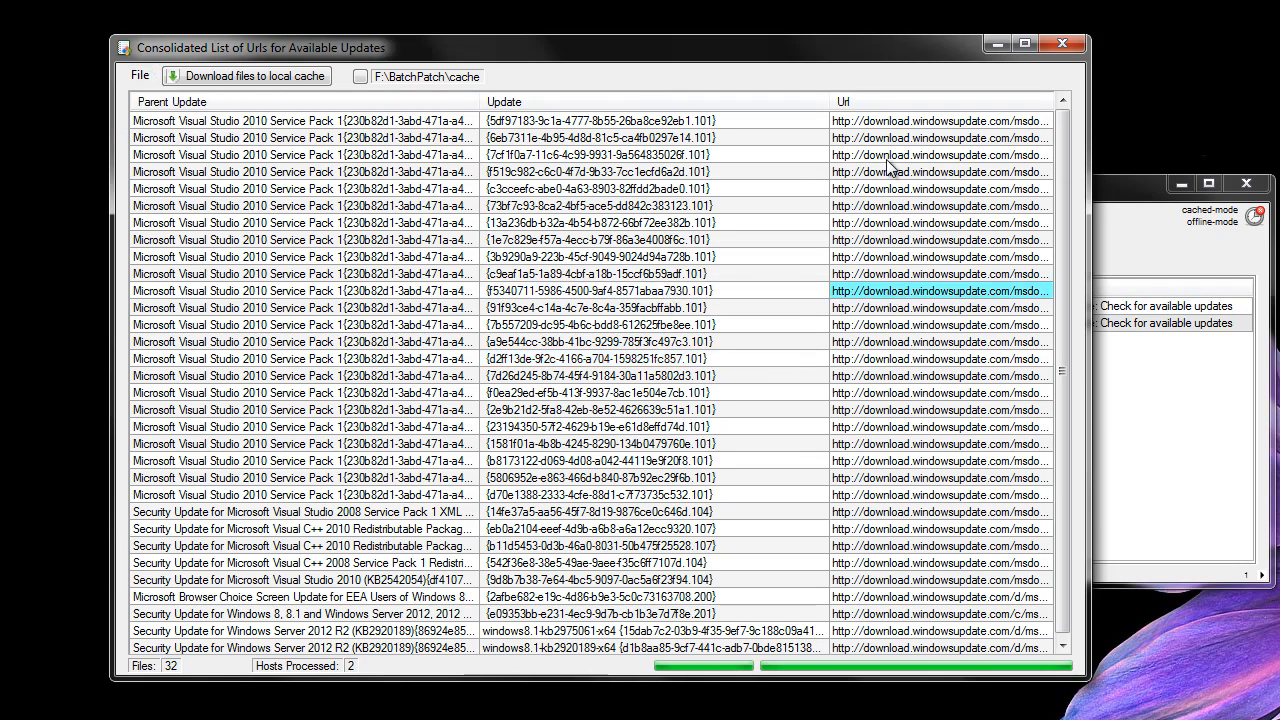
left_click(568, 478)
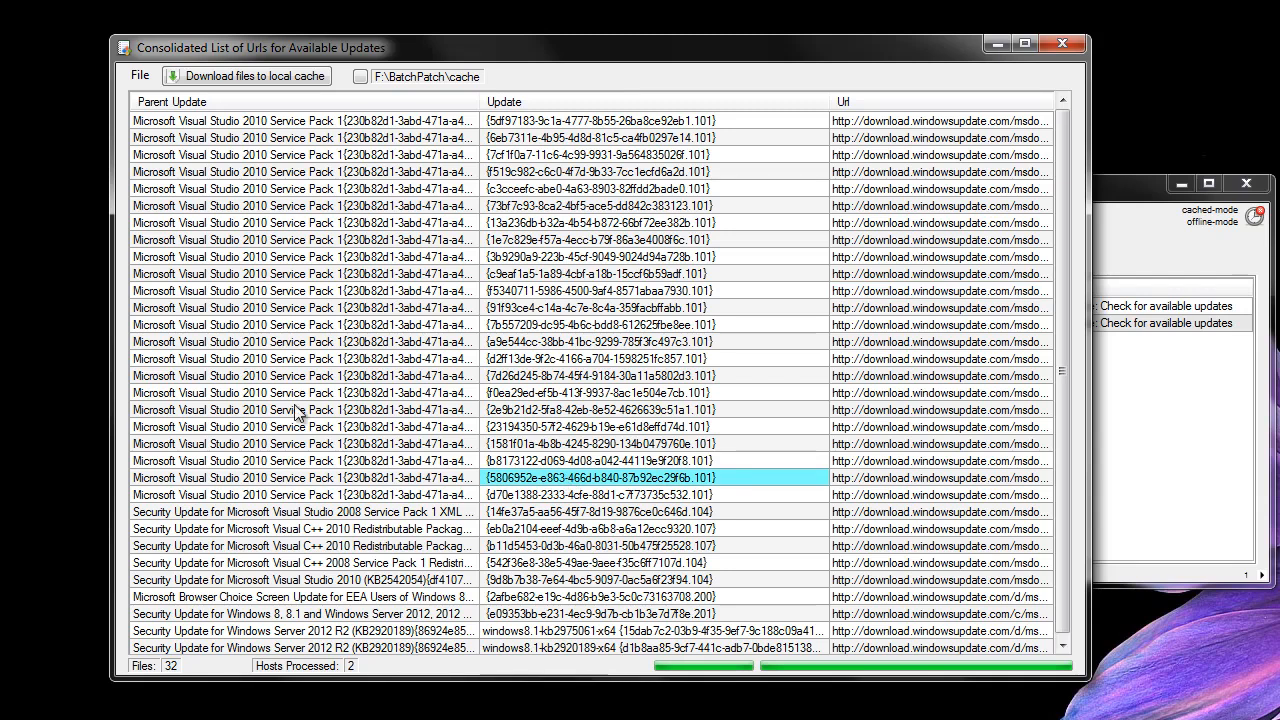
Save the URL list as 2014-11-17.15.40_BP_URL_List.bpurl in the F:\BatchPatch\cache folder.
left_click(137, 77)
left_click(159, 125)
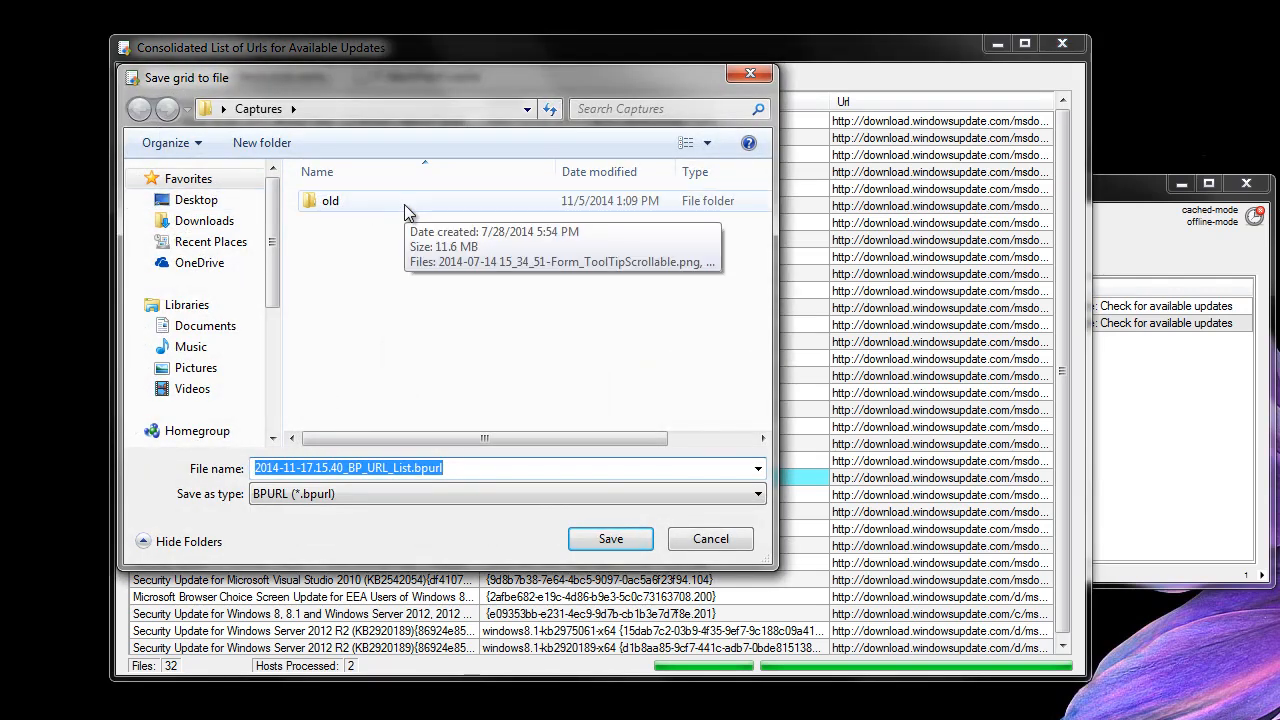
left_click_drag(395, 93, 496, 648)
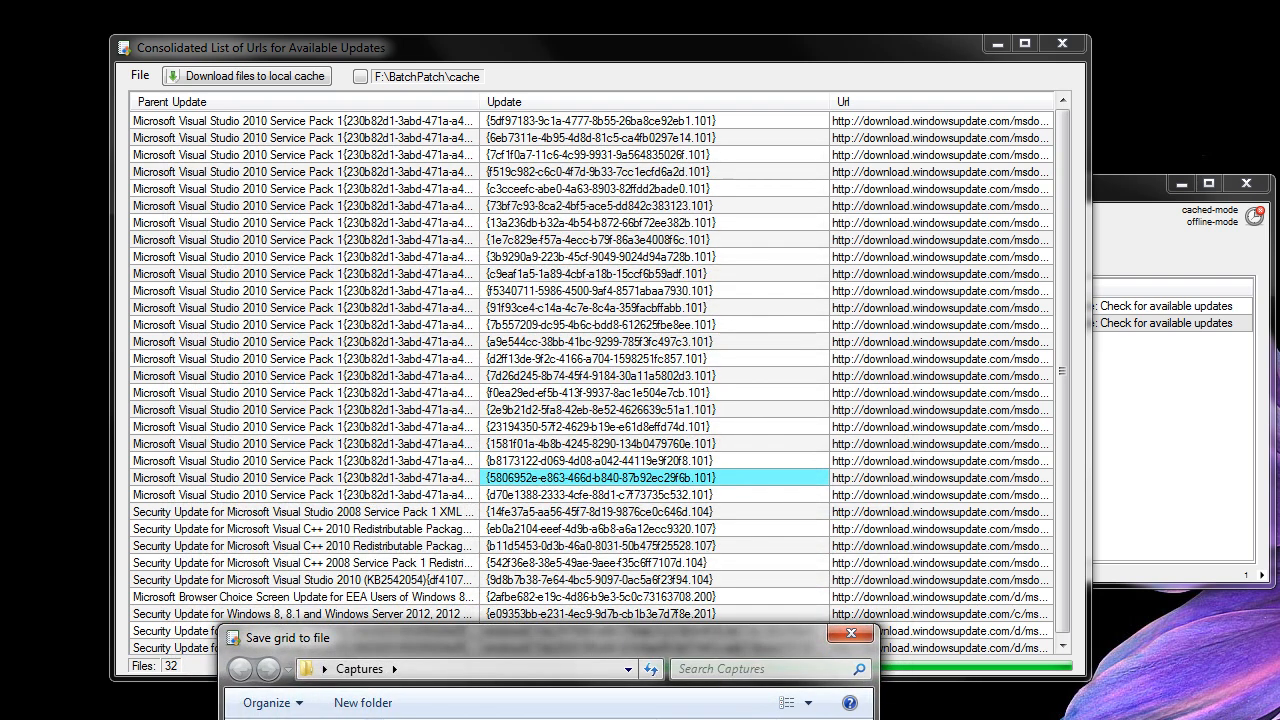
left_click_drag(403, 639, 640, 638)
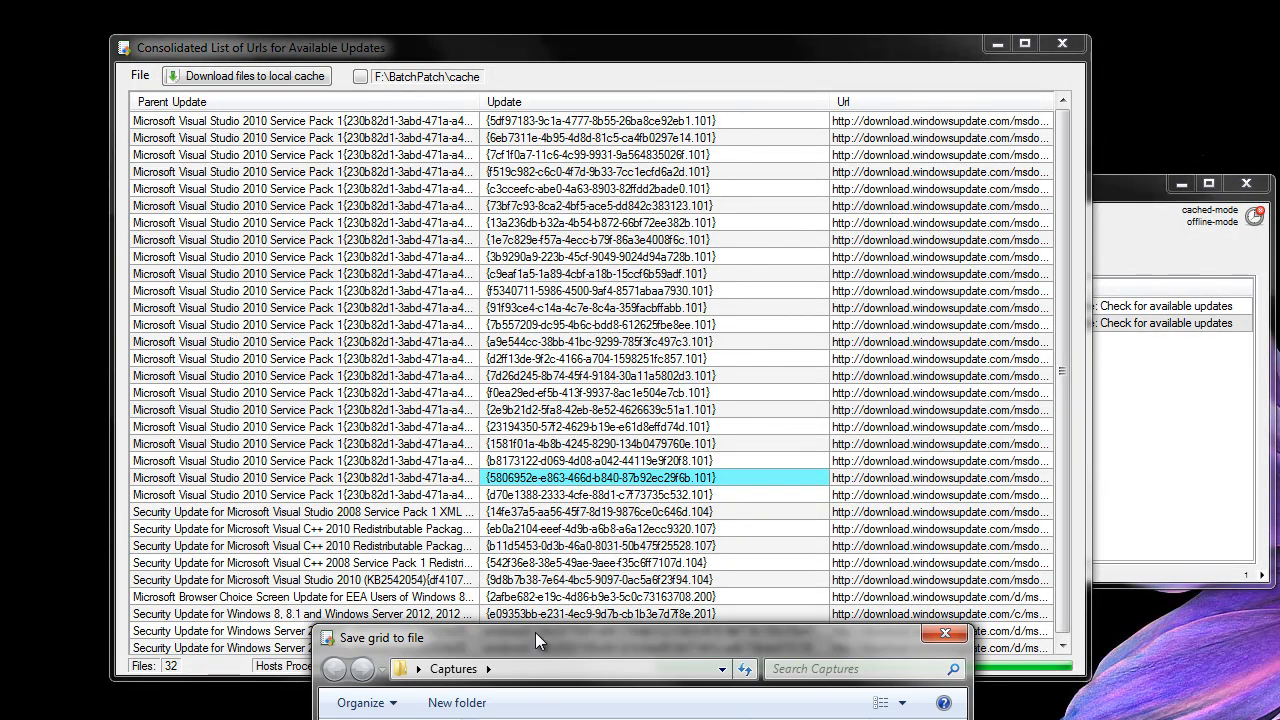
left_click_drag(533, 636, 533, 719)
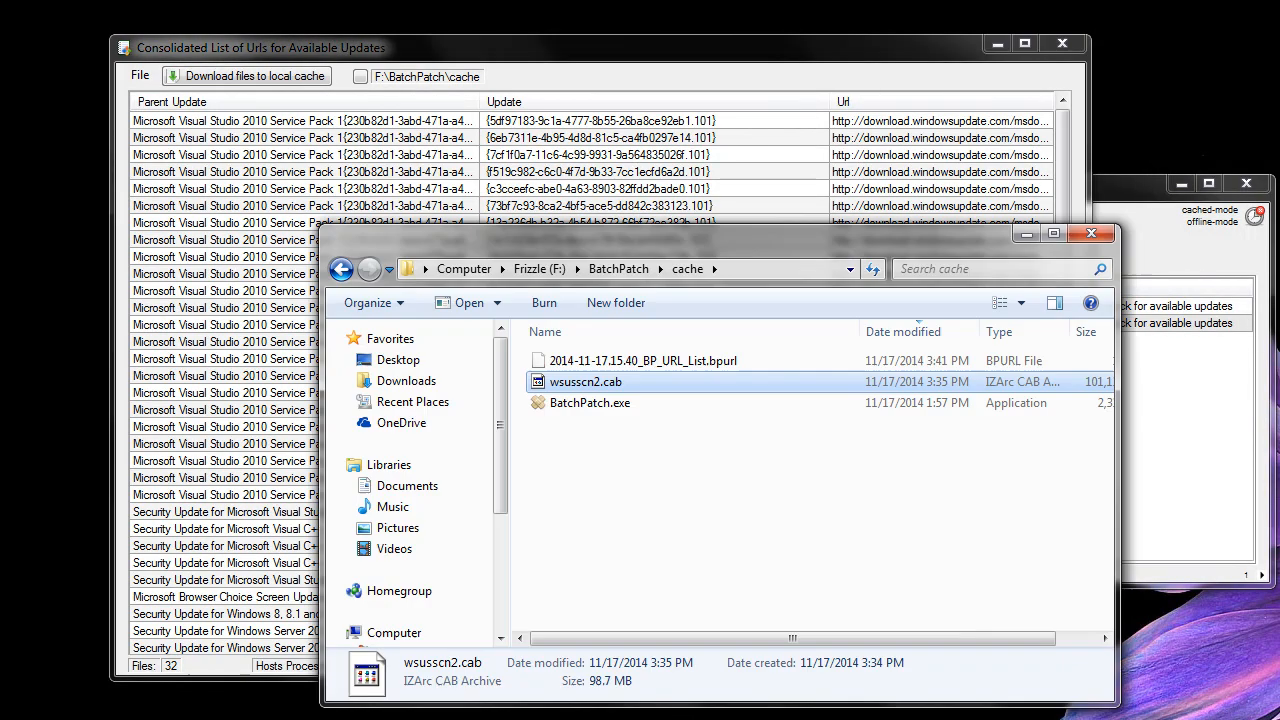
Check the saved .bpurl file in the cache folder, then minimize the folder window.
left_click_drag(741, 246, 737, 216)
left_click(632, 334)
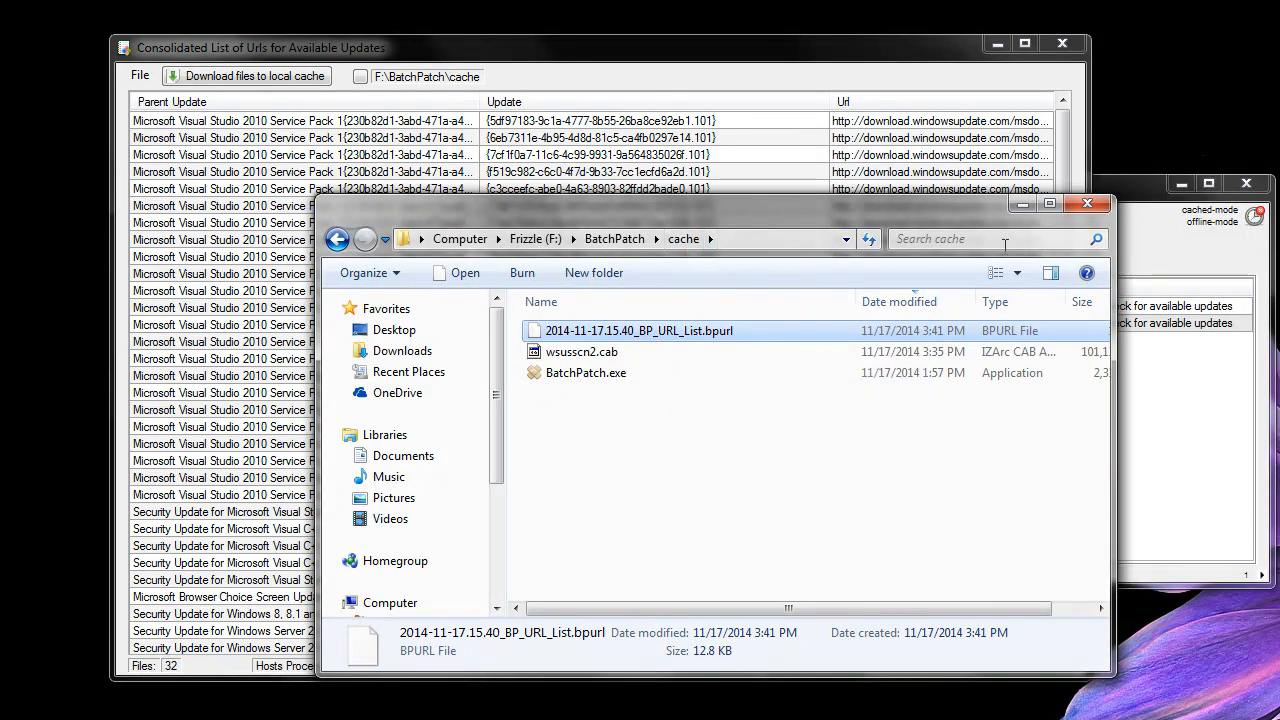
left_click(1020, 206)
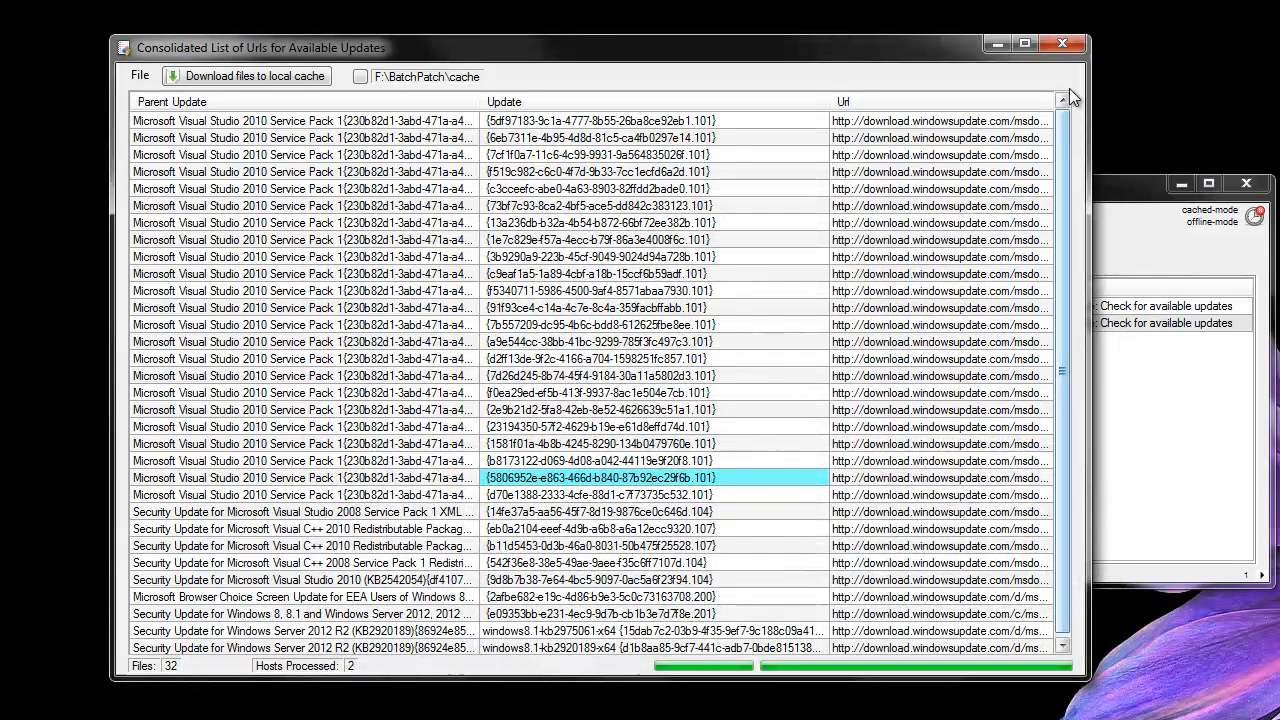
Close the URL list and exit BatchPatch without saving the "new 1" grid.
left_click(1064, 45)
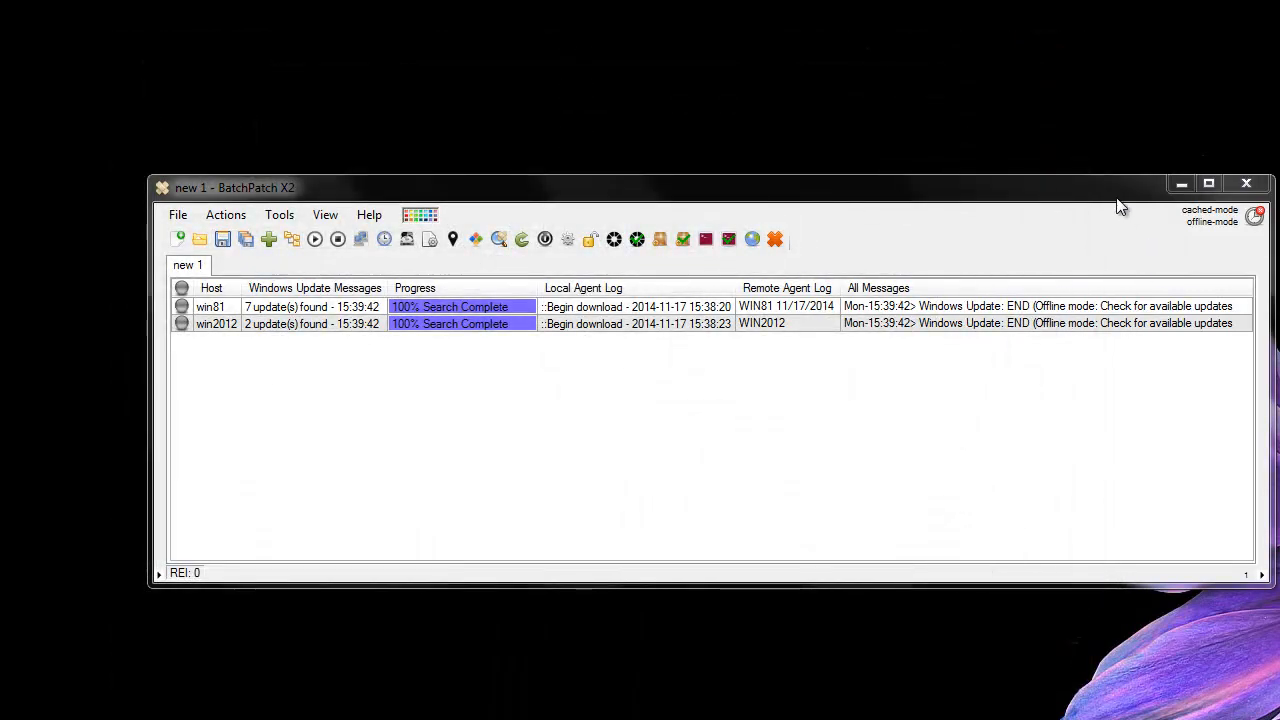
left_click_drag(1116, 197, 1091, 171)
left_click(1216, 157)
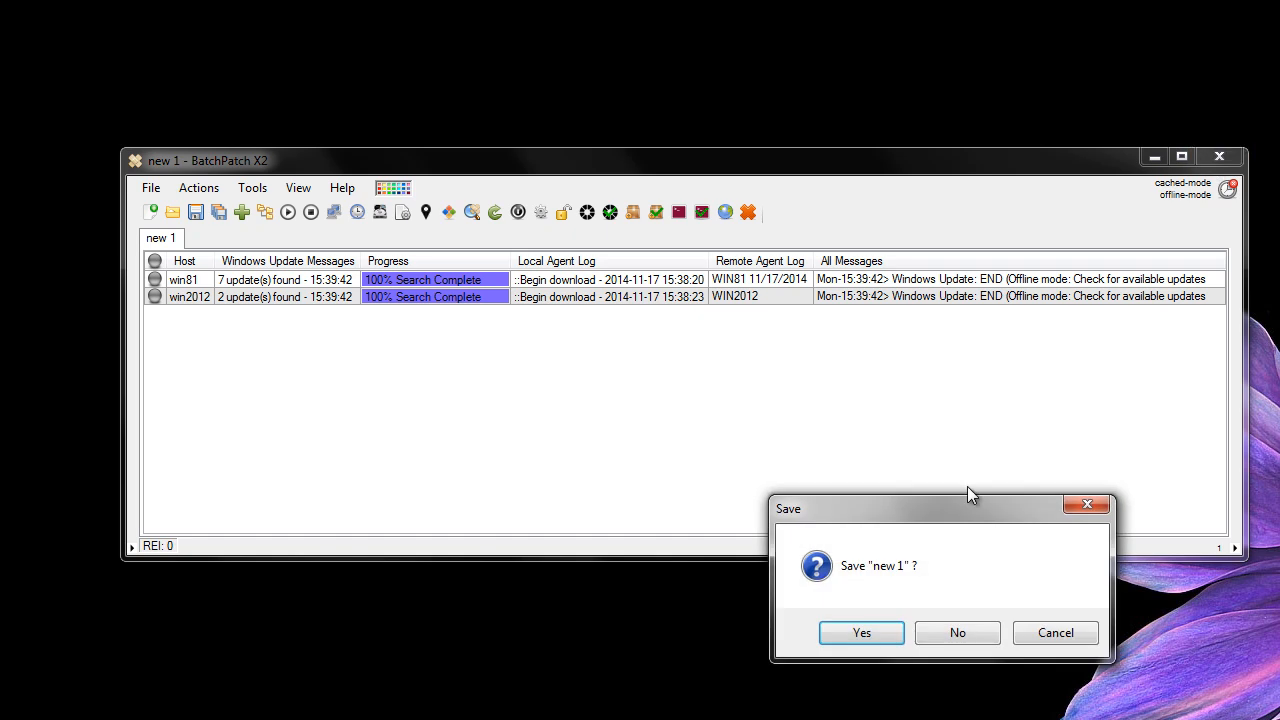
left_click(958, 633)
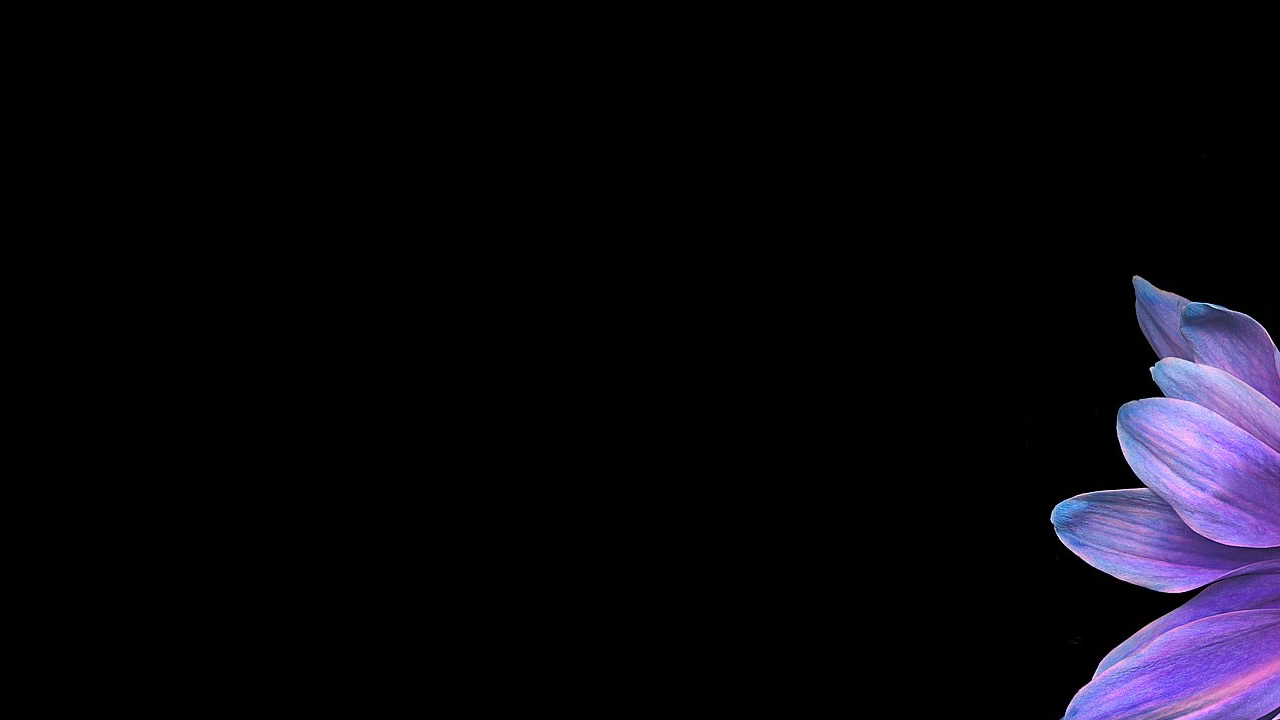
Launch BatchPatch.exe from the cache folder, minimize the folder and move the new BatchPatch window toward the screen's centre.
left_click(557, 718)
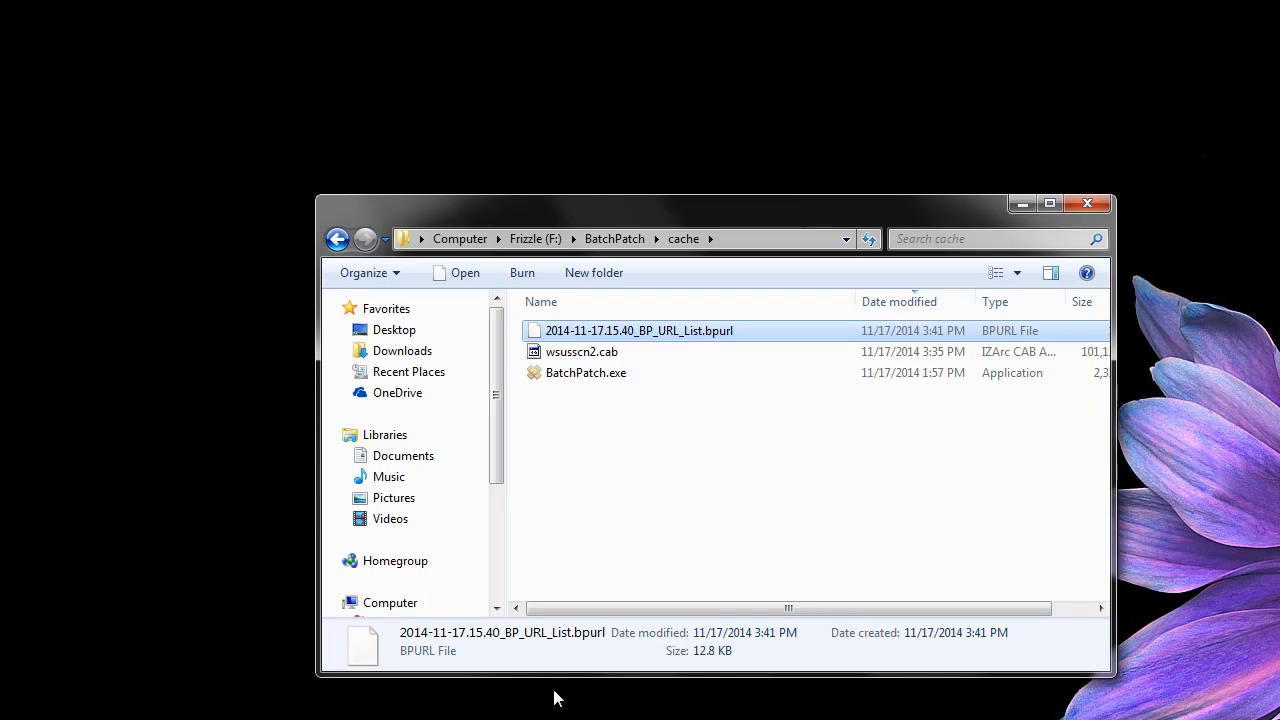
double_click(580, 376)
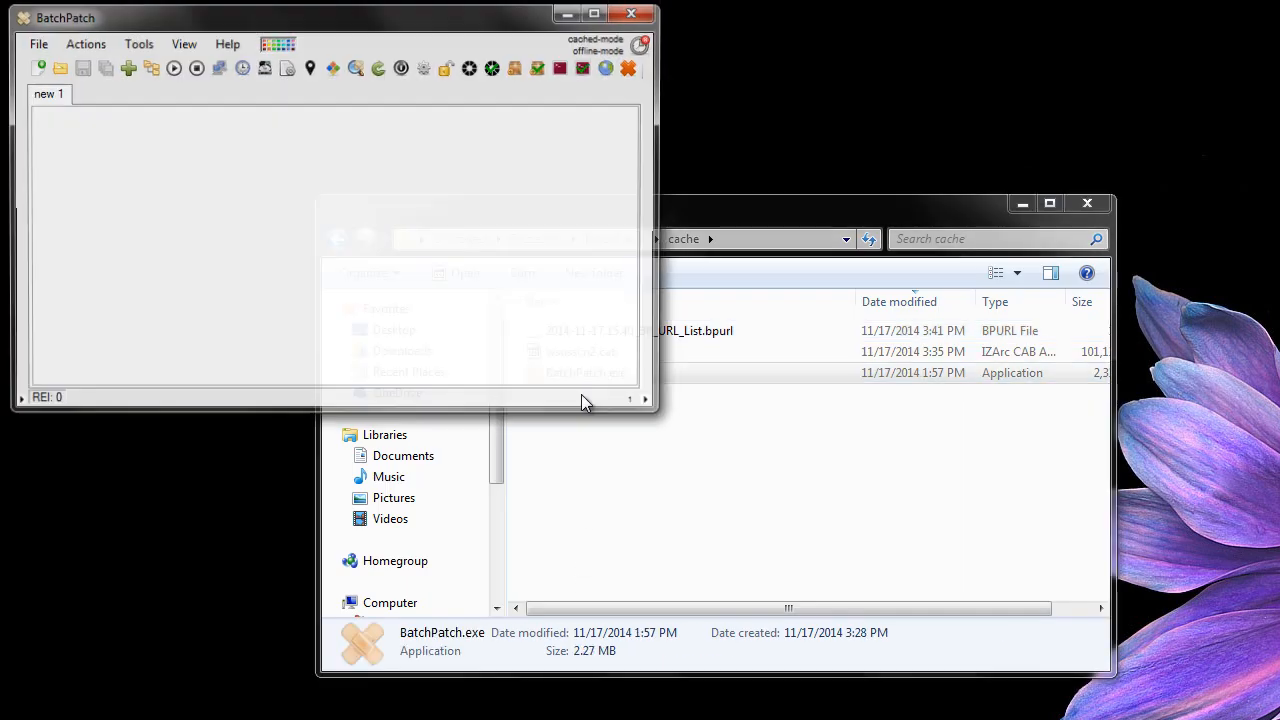
left_click(1022, 204)
left_click_drag(466, 22, 816, 125)
Open the saved BP URL list 2014-11-17.15.40_BP_URL_List.bpurl from the cache folder.
left_click(342, 142)
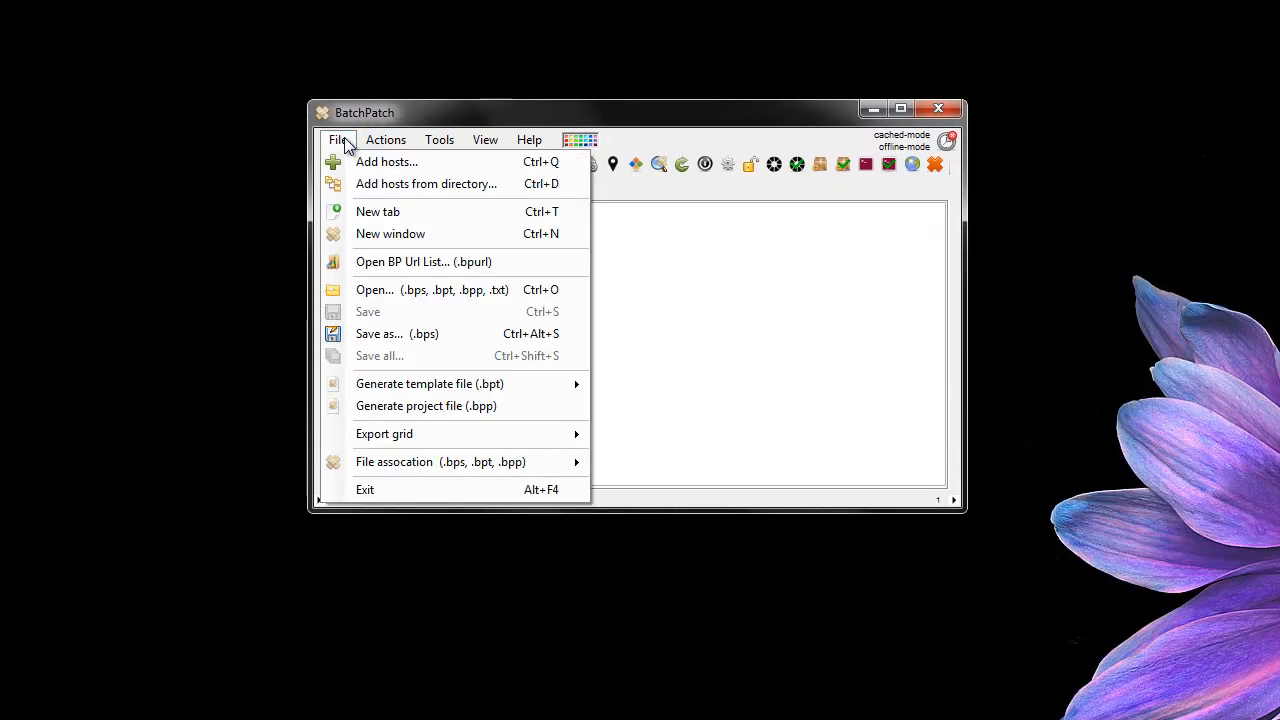
left_click(497, 264)
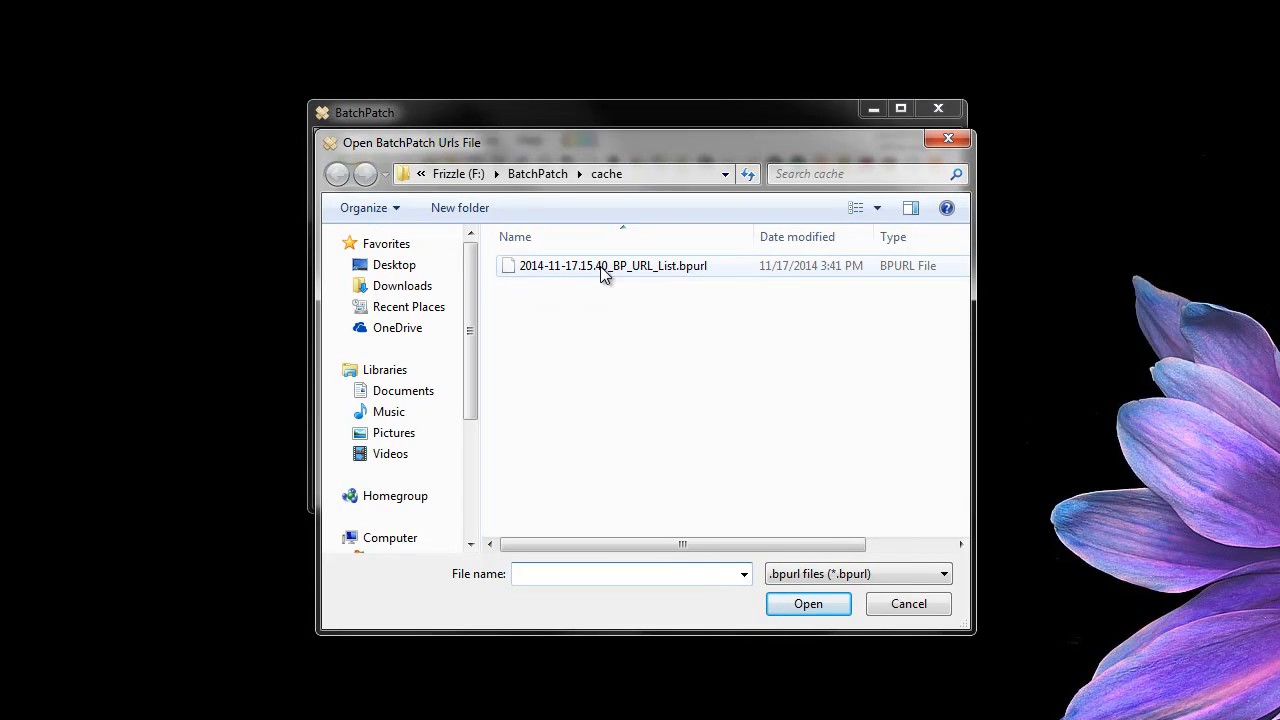
double_click(603, 268)
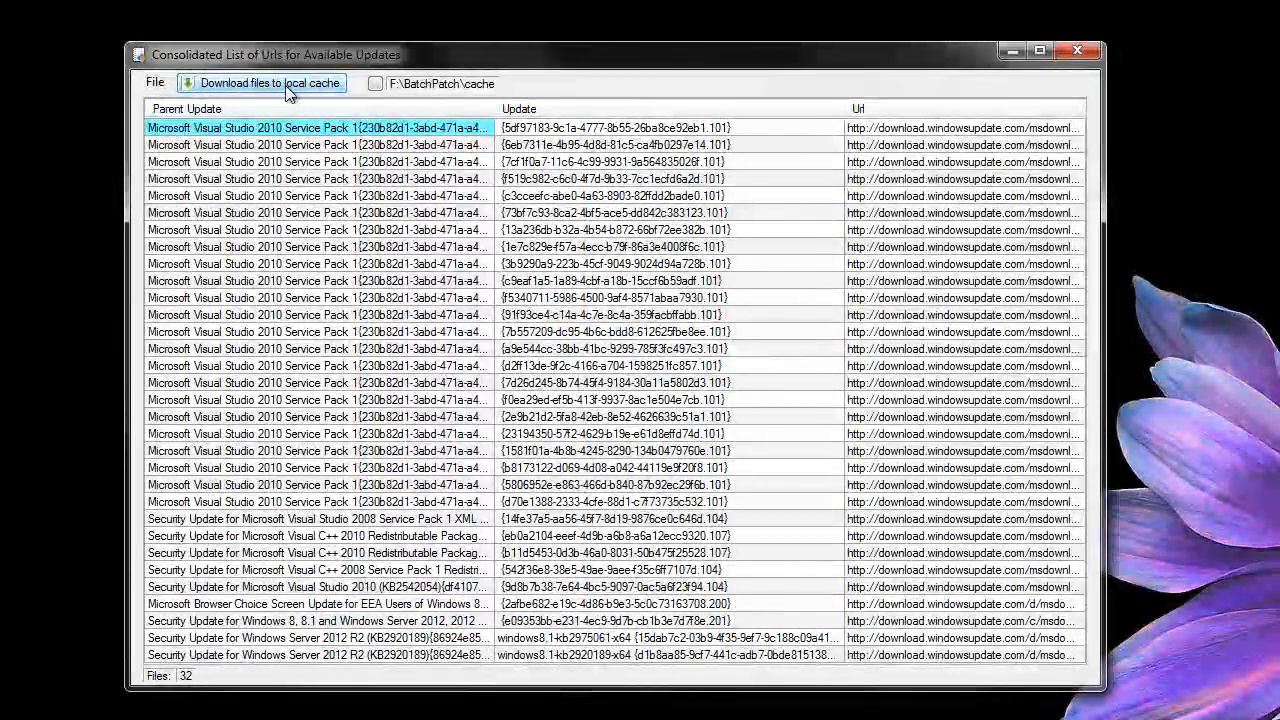
Download the listed update files to the local cache and widen the Parent Update and Url columns of the queued list.
left_click(285, 85)
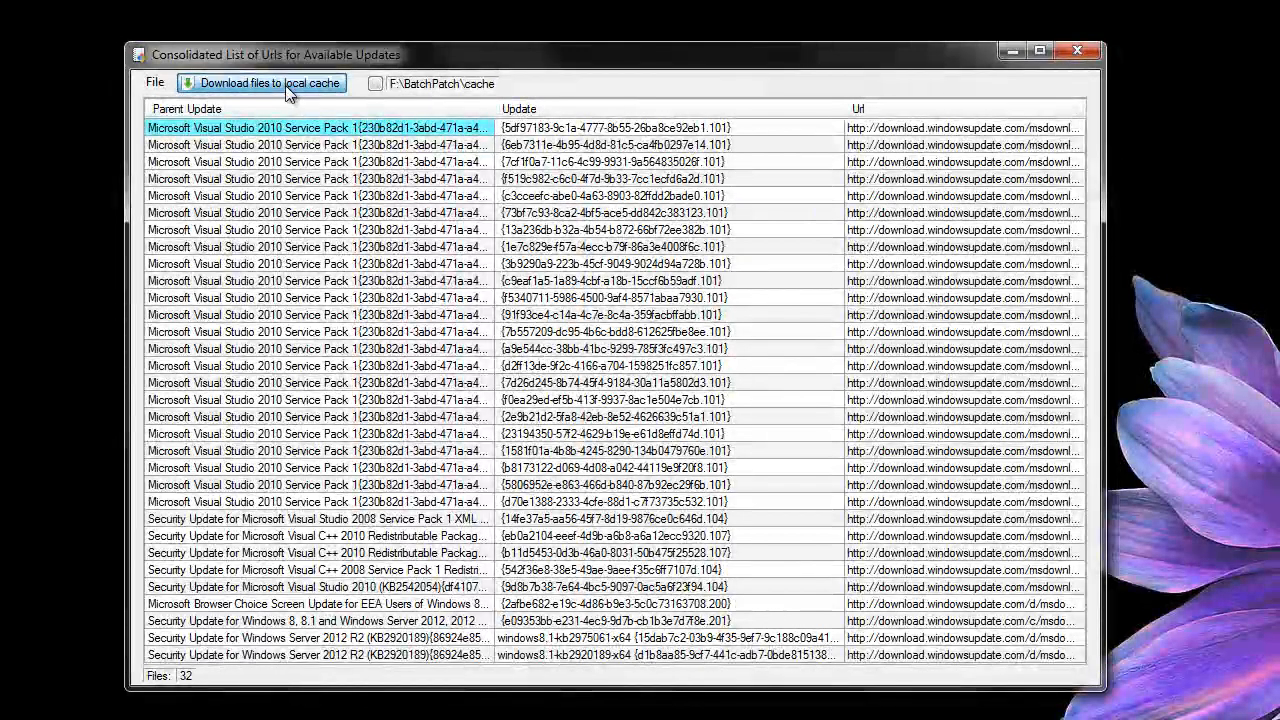
left_click_drag(794, 22, 794, 68)
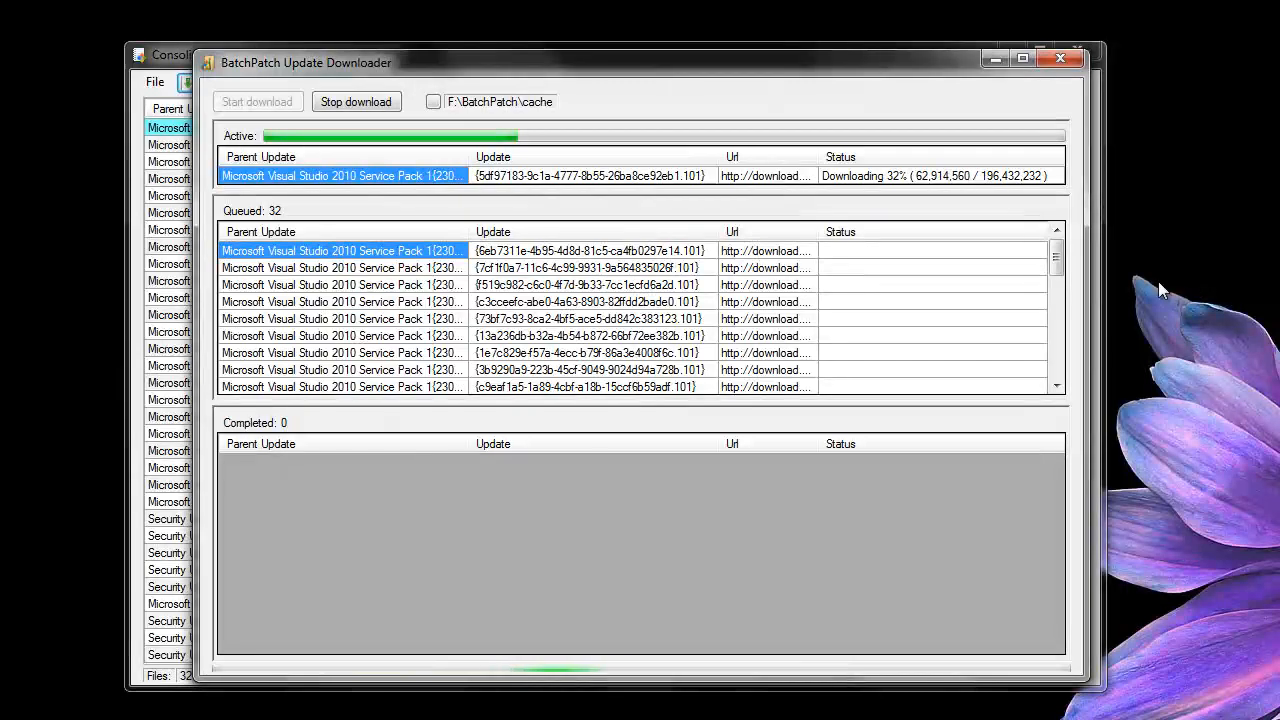
mouse_move(1062, 258)
left_mouse_down()
mouse_move(1066, 366)
mouse_move(1068, 273)
left_mouse_up()
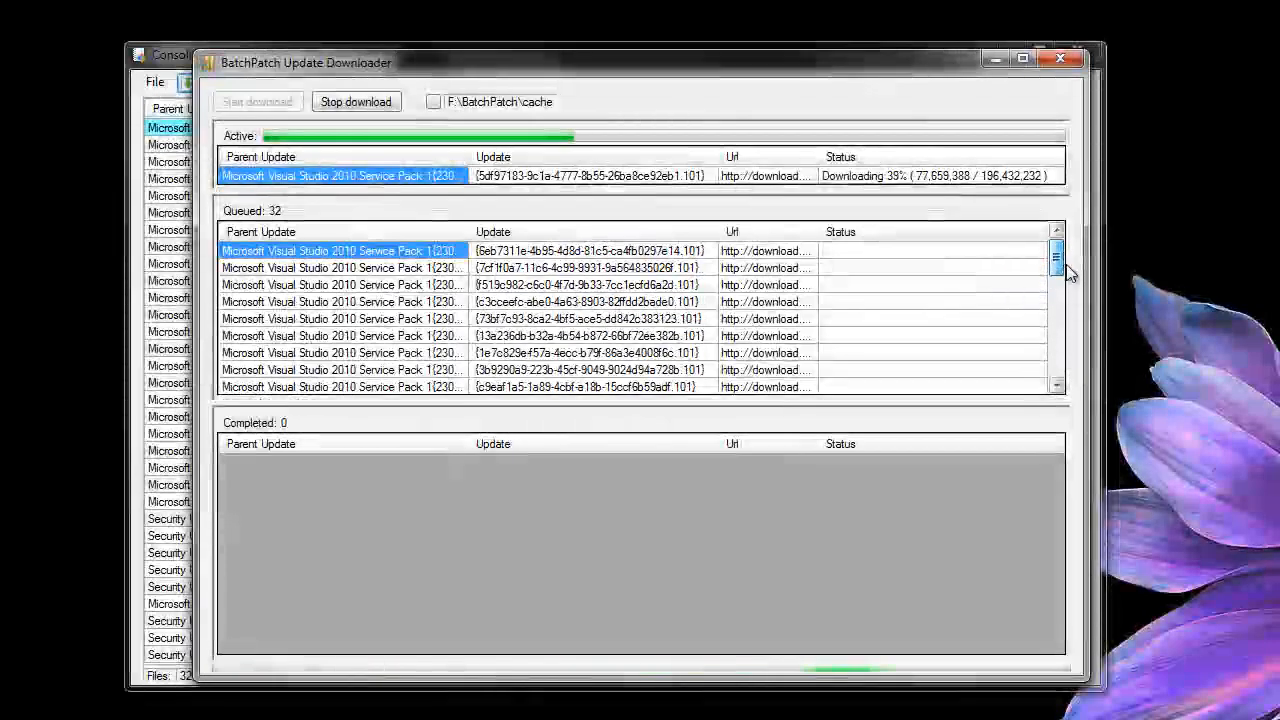
left_click_drag(470, 228, 503, 229)
left_click_drag(848, 231, 915, 231)
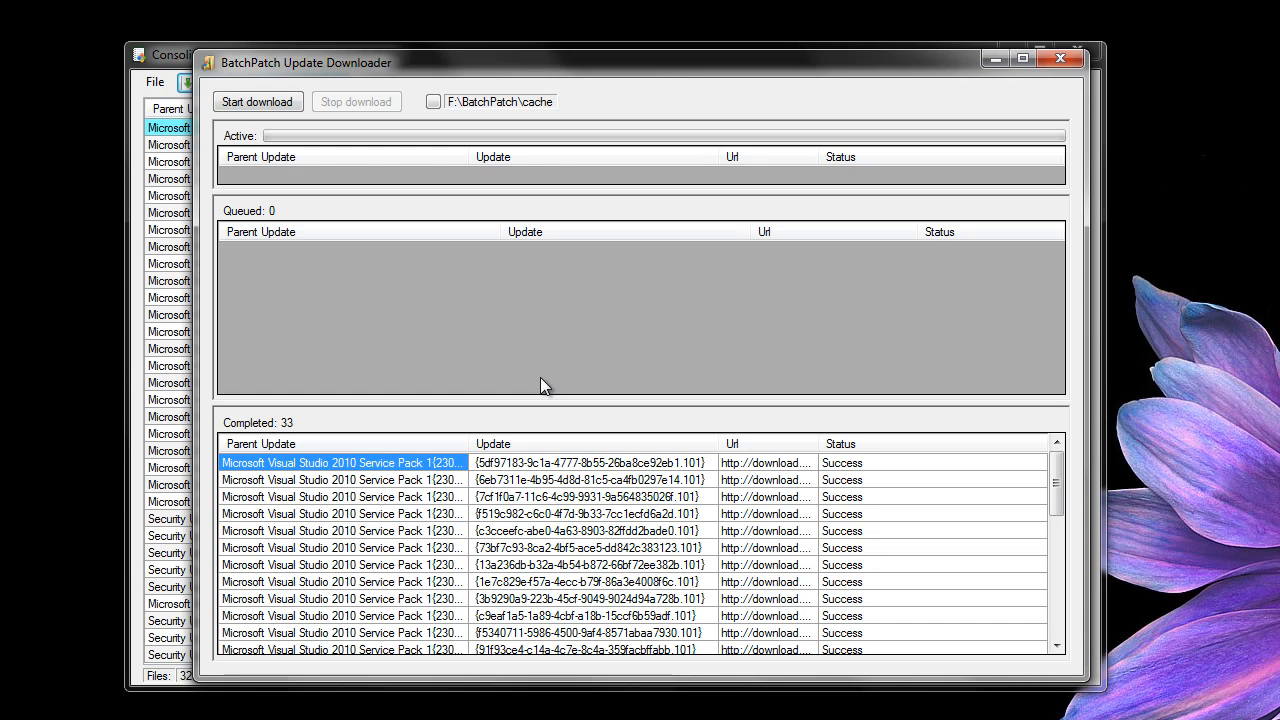
Review the completed downloads list, including the status of the Microsoft Offline Scan File wsusscn2.cab.
left_click_drag(1055, 490, 1058, 625)
left_click(929, 634)
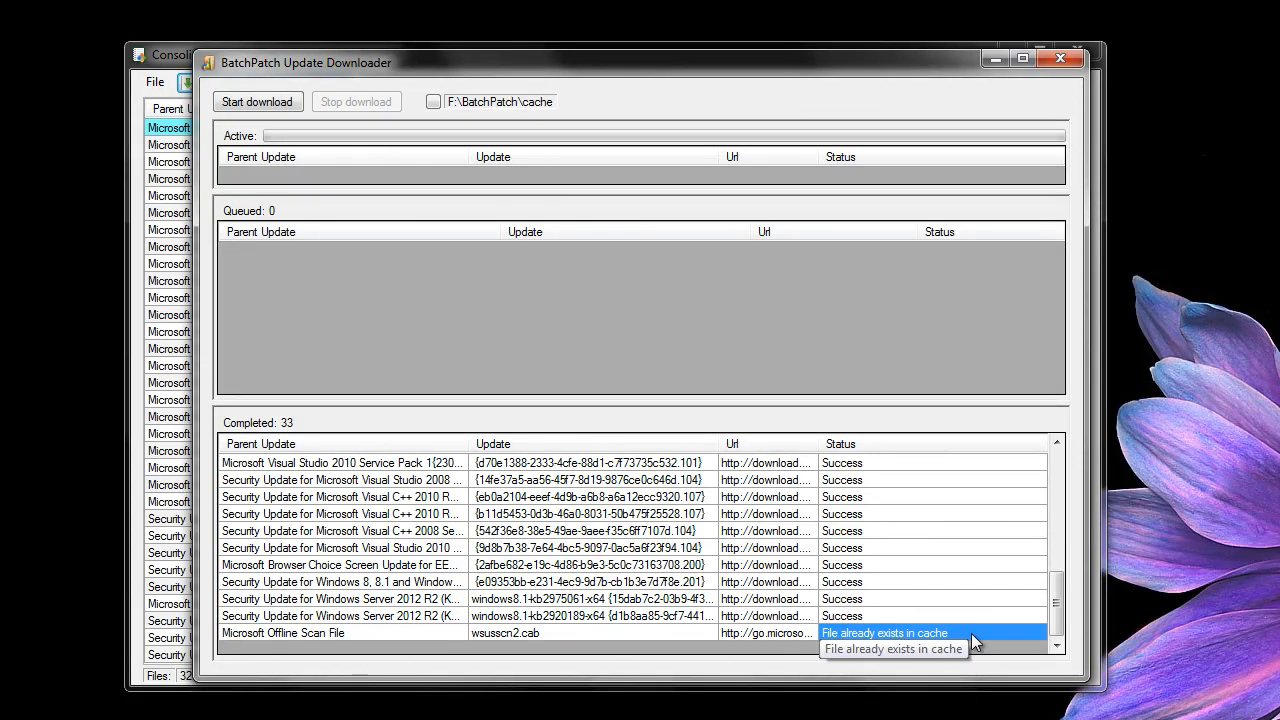
left_click_drag(1056, 620, 1050, 487)
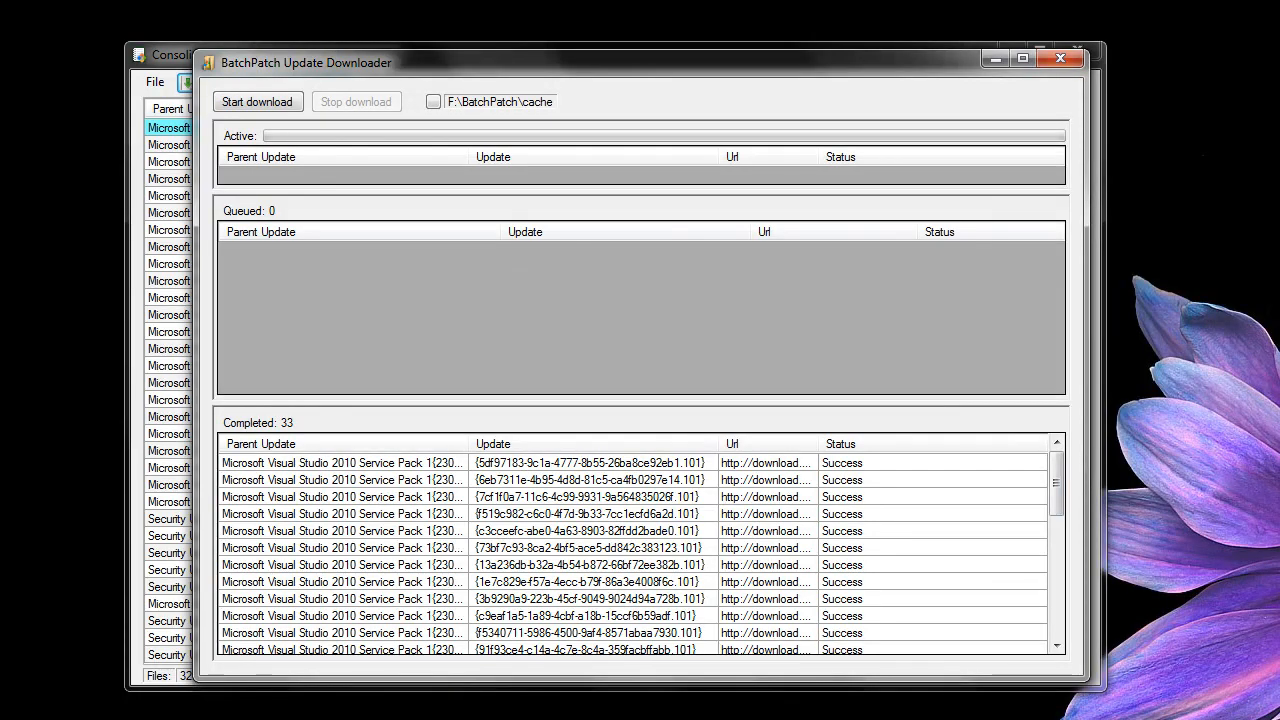
Check the downloaded update files in the F:\BatchPatch\cache folder, then minimize the folder.
key("alt+Tab")
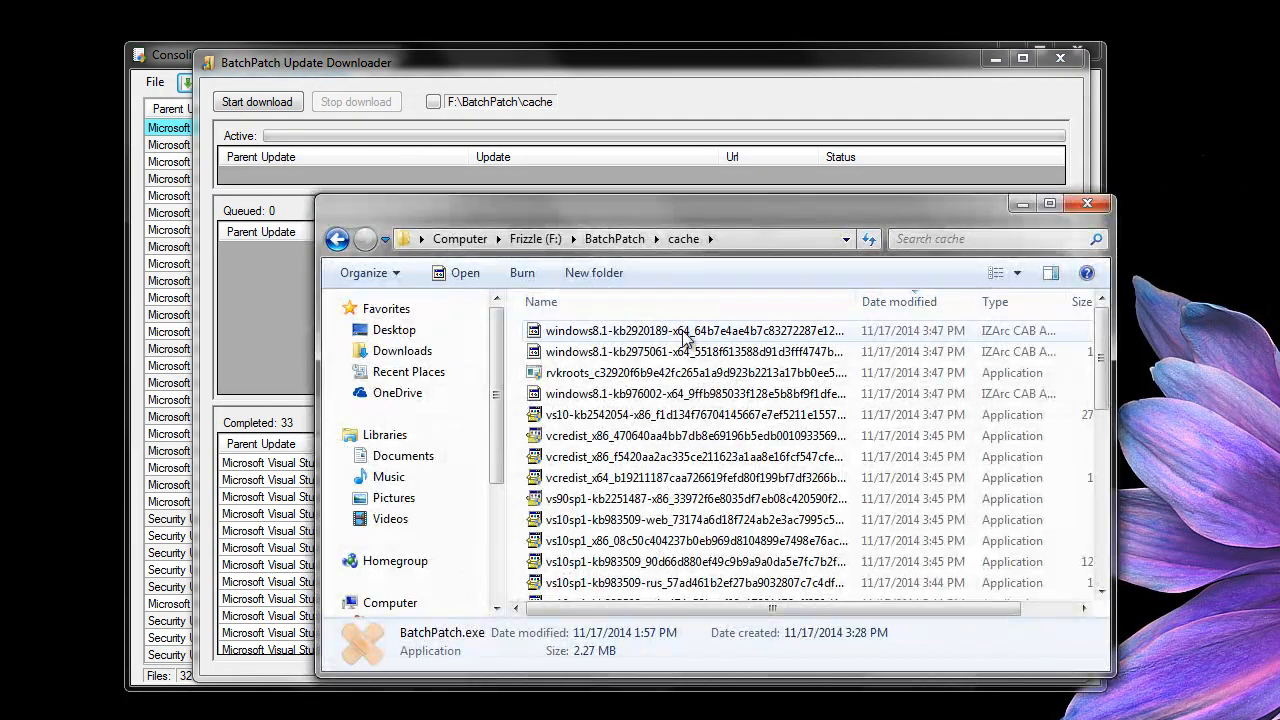
left_click_drag(652, 217, 564, 175)
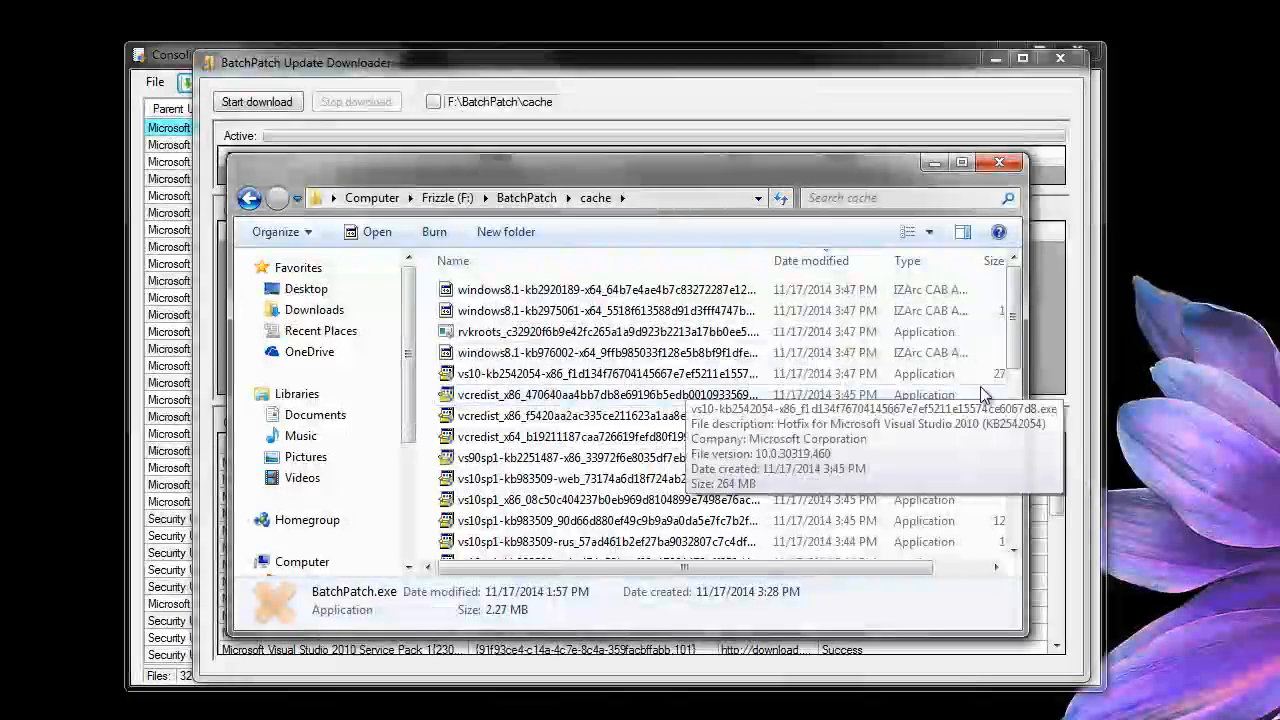
mouse_move(1015, 301)
left_mouse_down()
mouse_move(1018, 507)
mouse_move(1018, 309)
left_mouse_up()
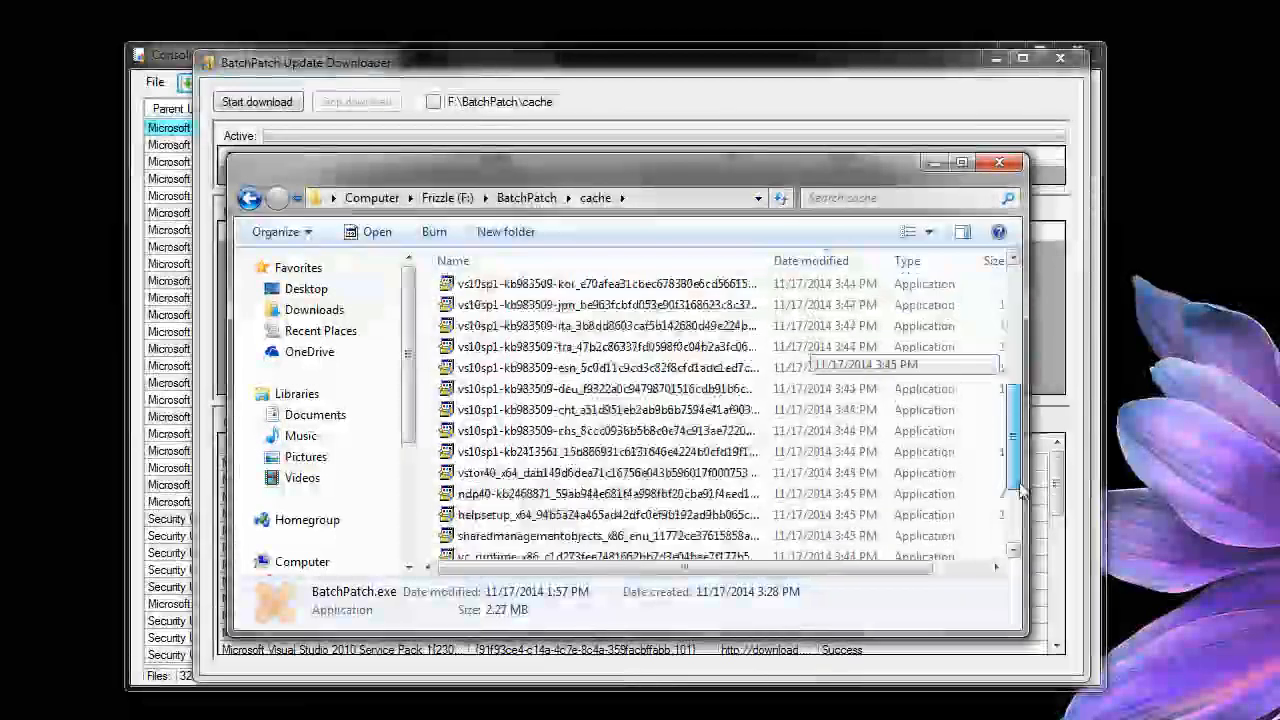
left_click_drag(1018, 486, 1014, 356)
left_click(934, 163)
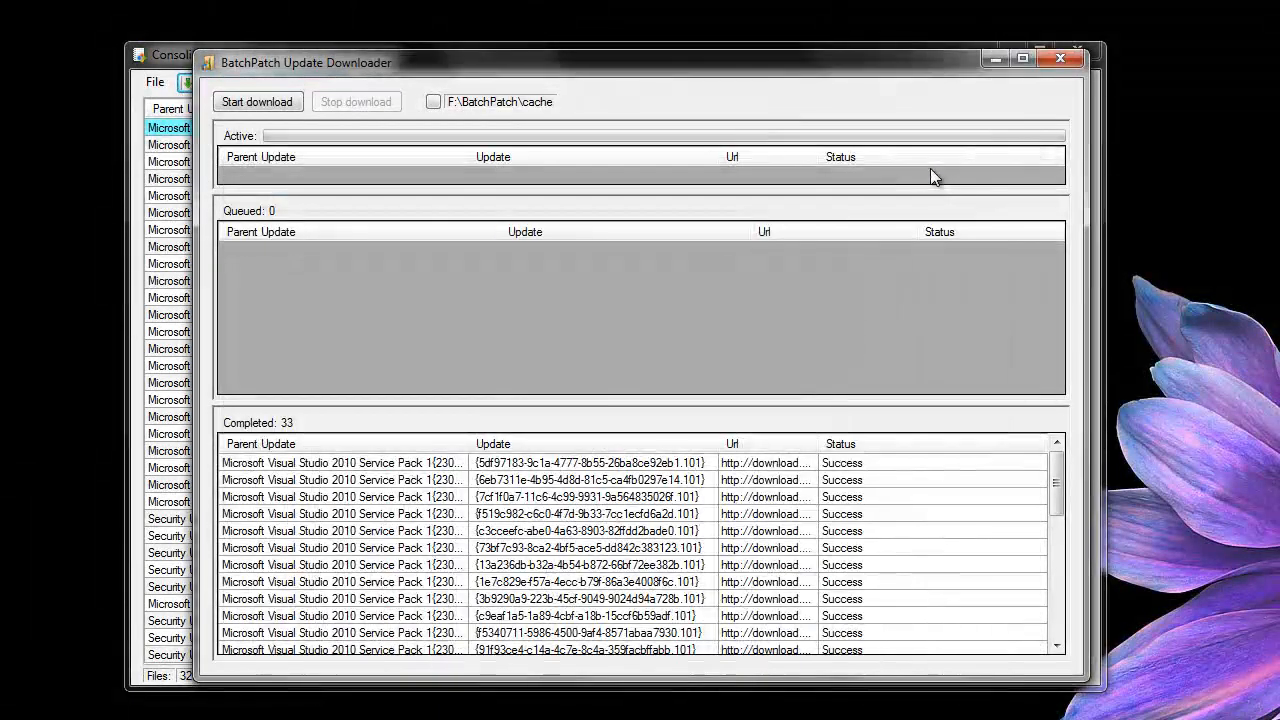
Close the update downloader, the consolidated URL list and the main BatchPatch window.
left_click(1060, 59)
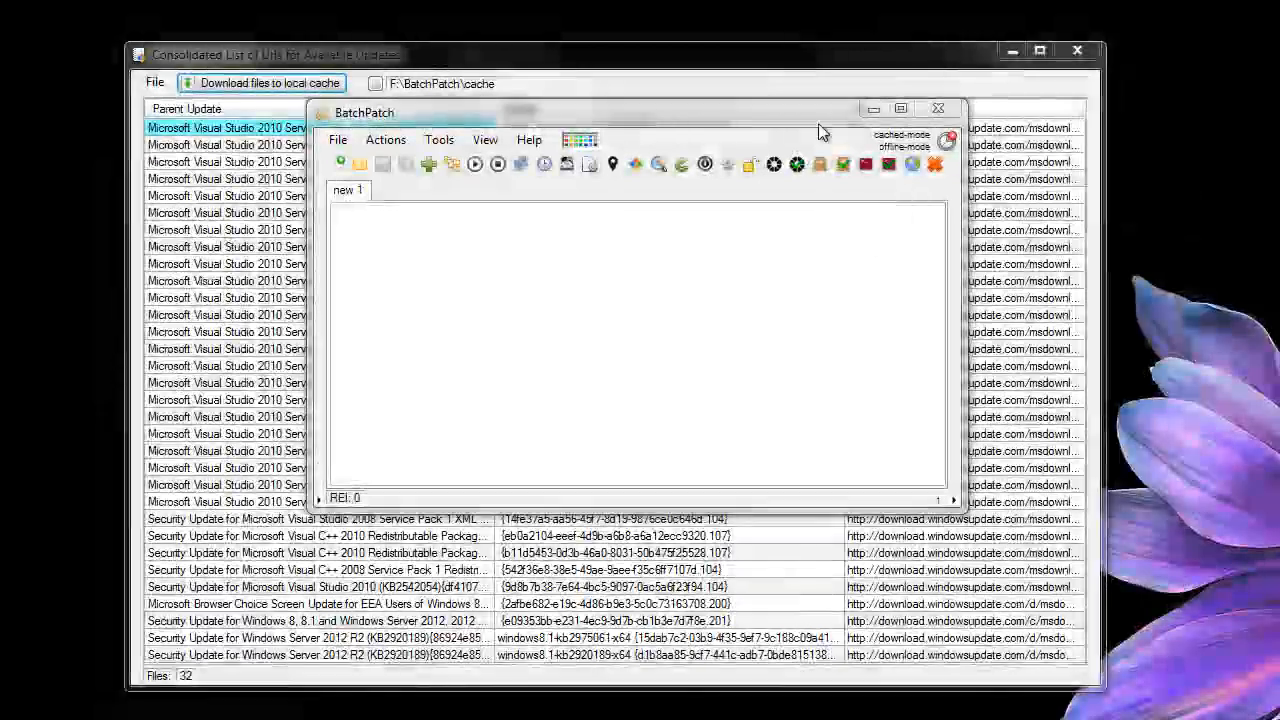
left_click(998, 58)
left_click(1077, 50)
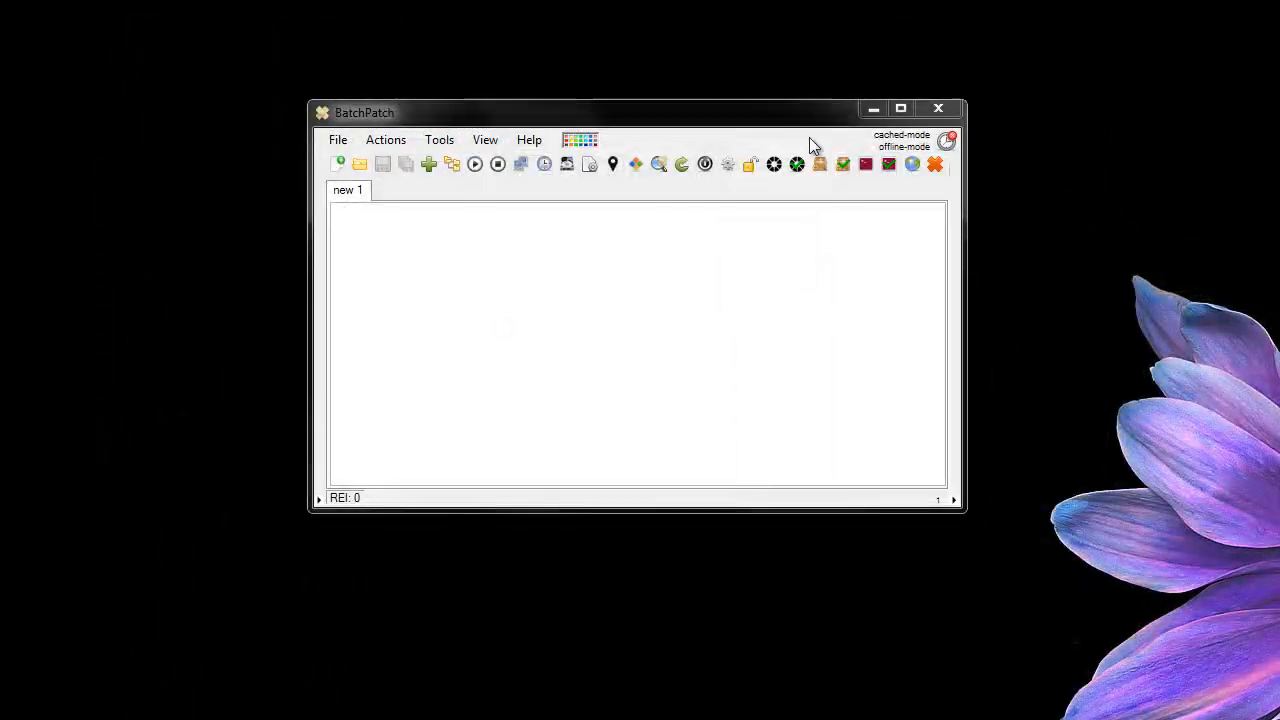
left_click_drag(720, 126, 690, 180)
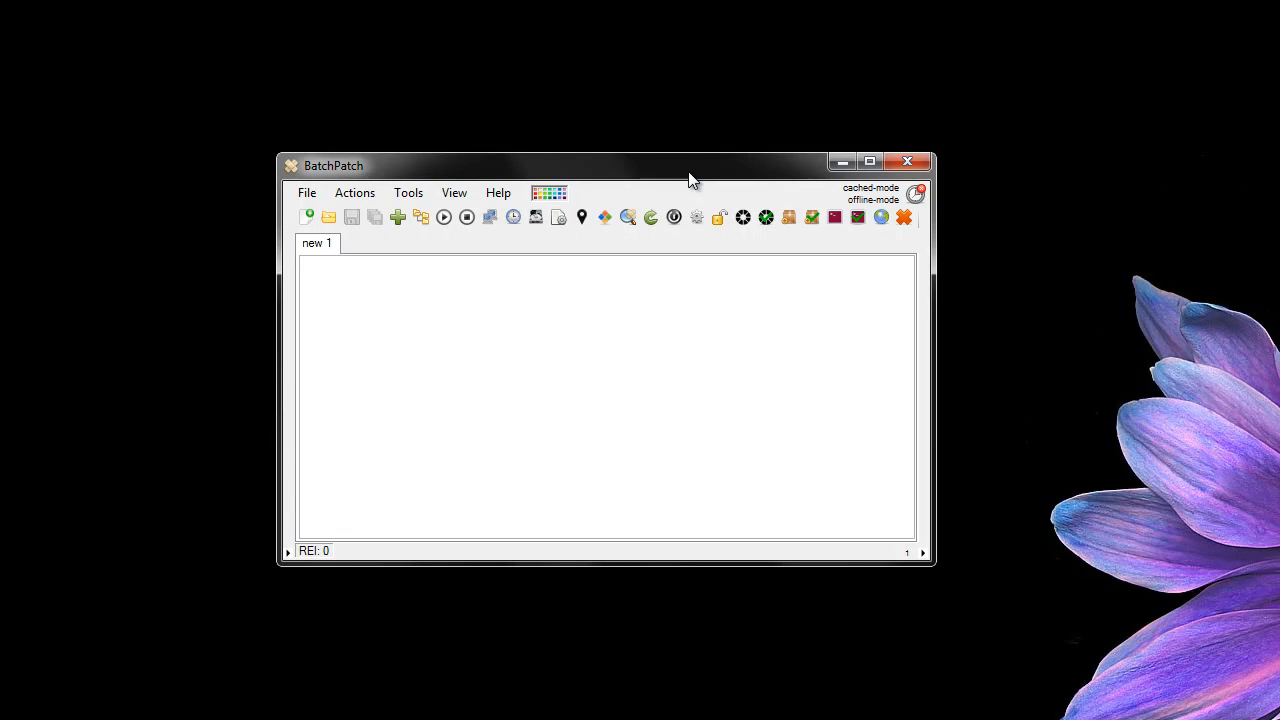
left_click(907, 163)
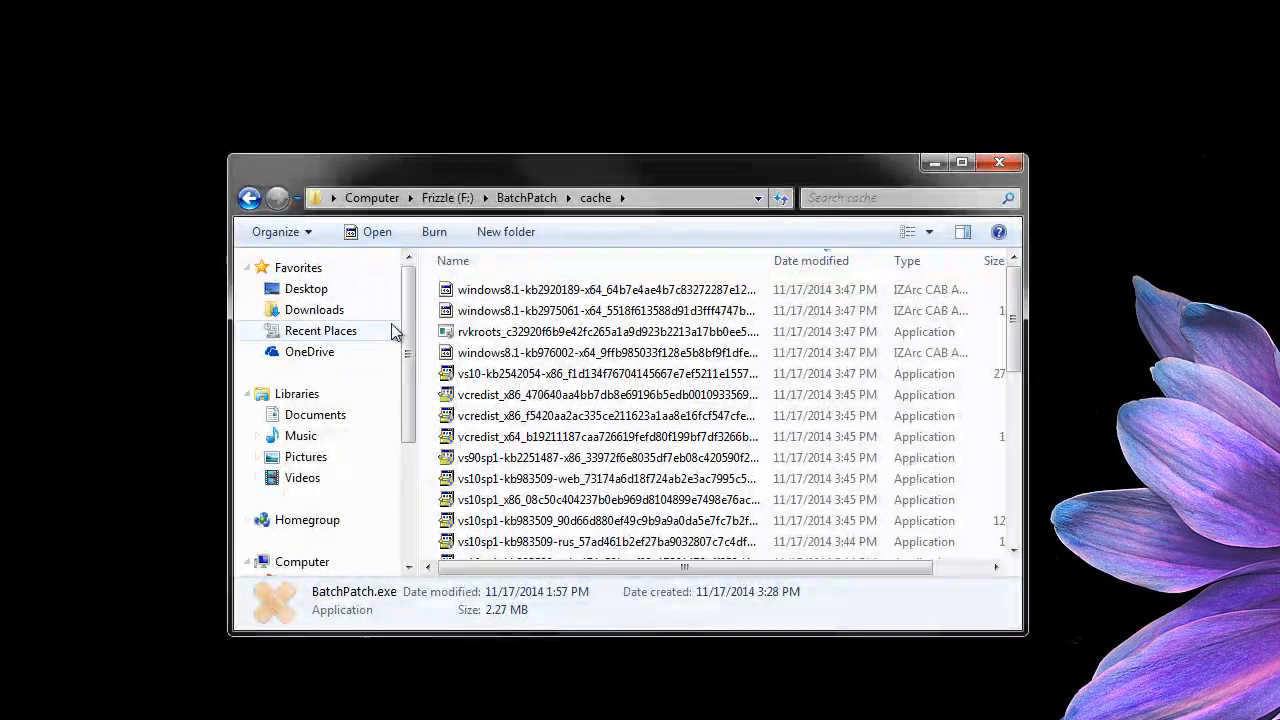
Launch BatchPatch.exe from the cache folder again and move its new window toward the screen's centre.
left_click_drag(434, 172, 424, 143)
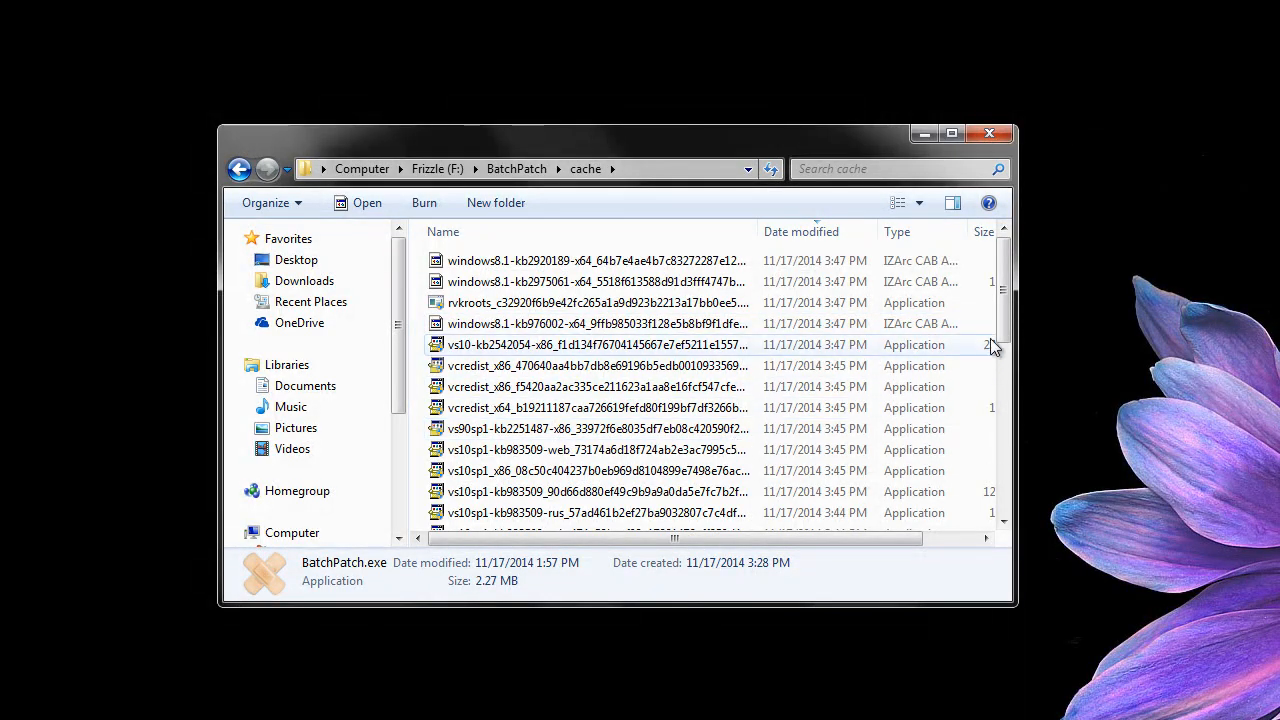
mouse_move(1004, 288)
left_mouse_down()
mouse_move(1014, 495)
mouse_move(1004, 280)
left_mouse_up()
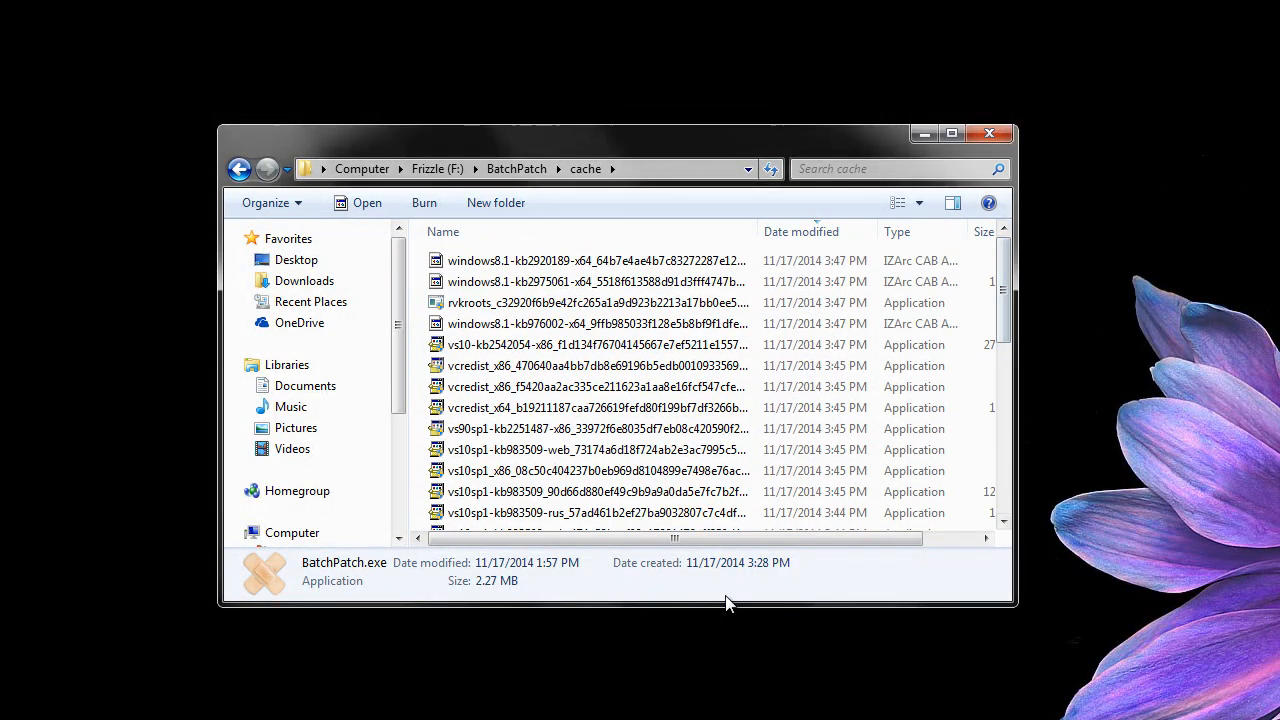
left_click_drag(1006, 330, 1006, 500)
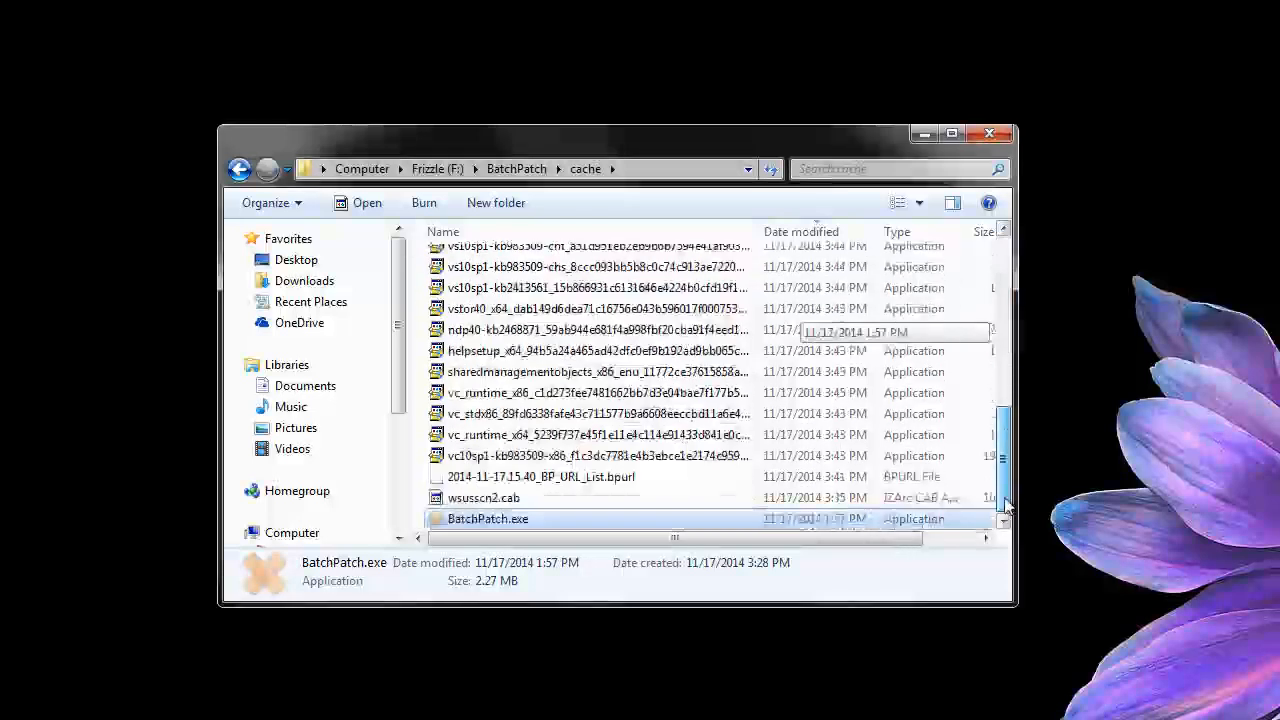
left_click(491, 504)
left_click(493, 525)
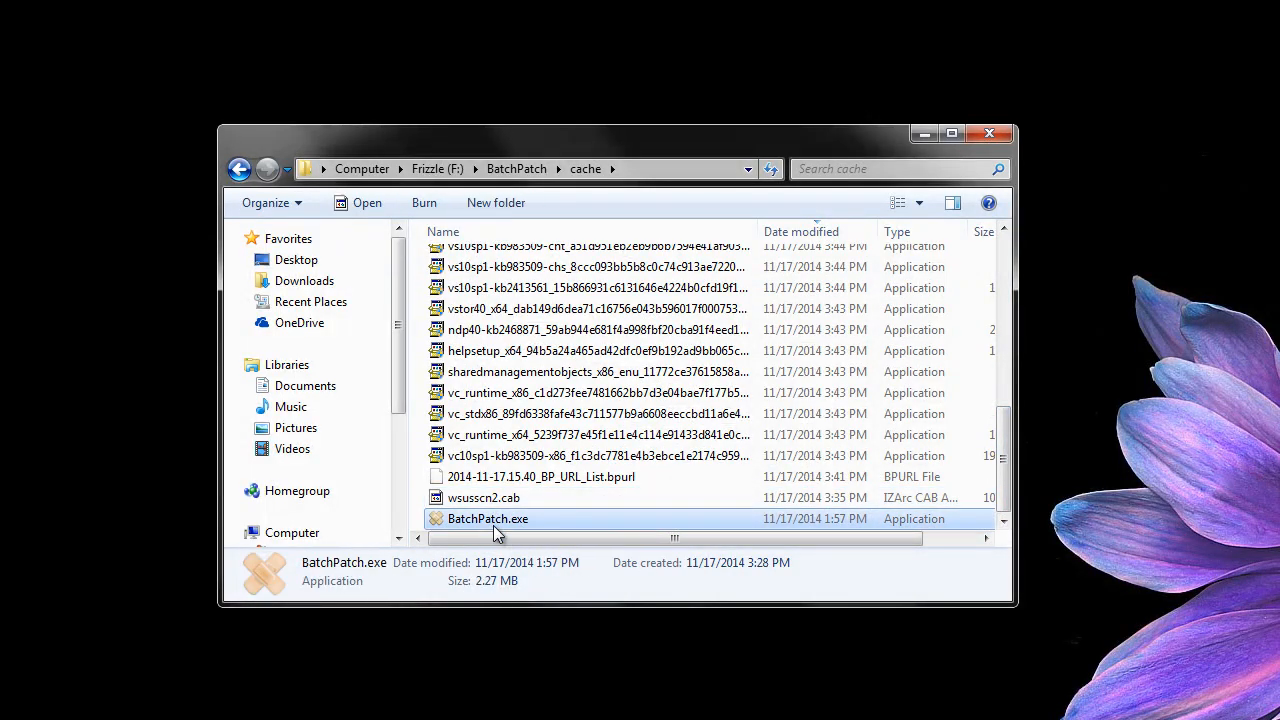
double_click(548, 521)
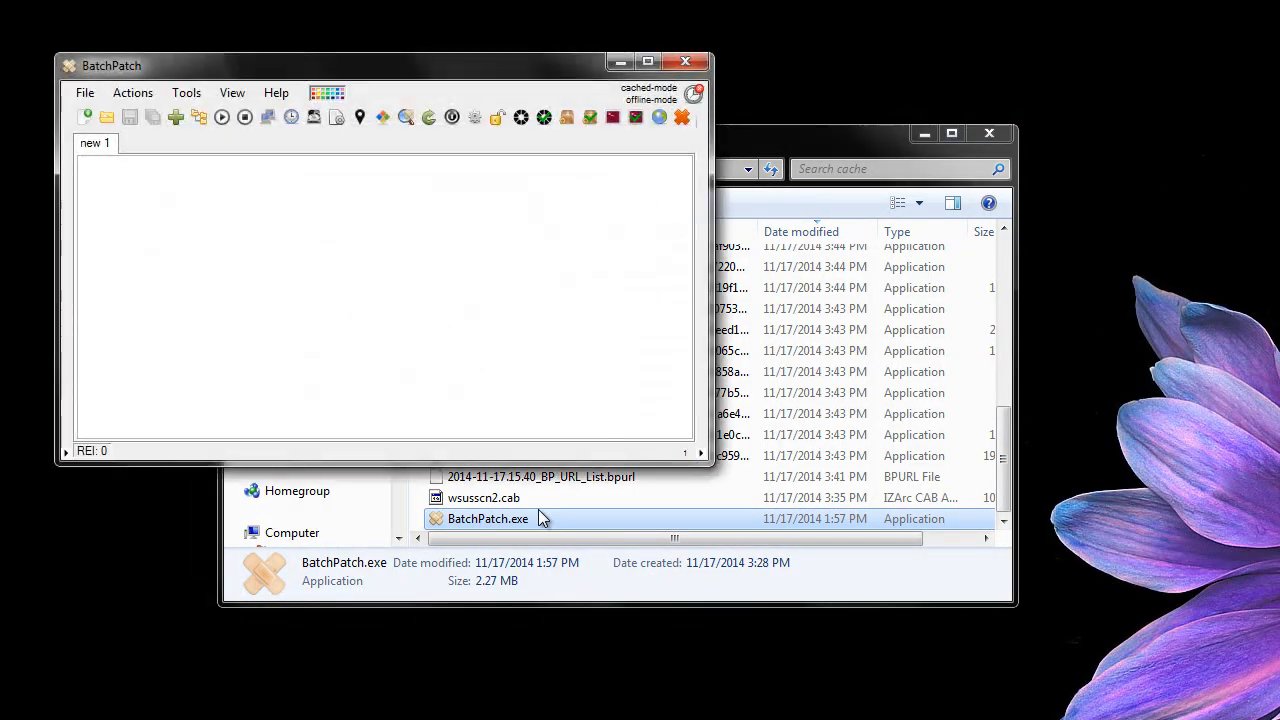
left_click_drag(498, 80, 560, 134)
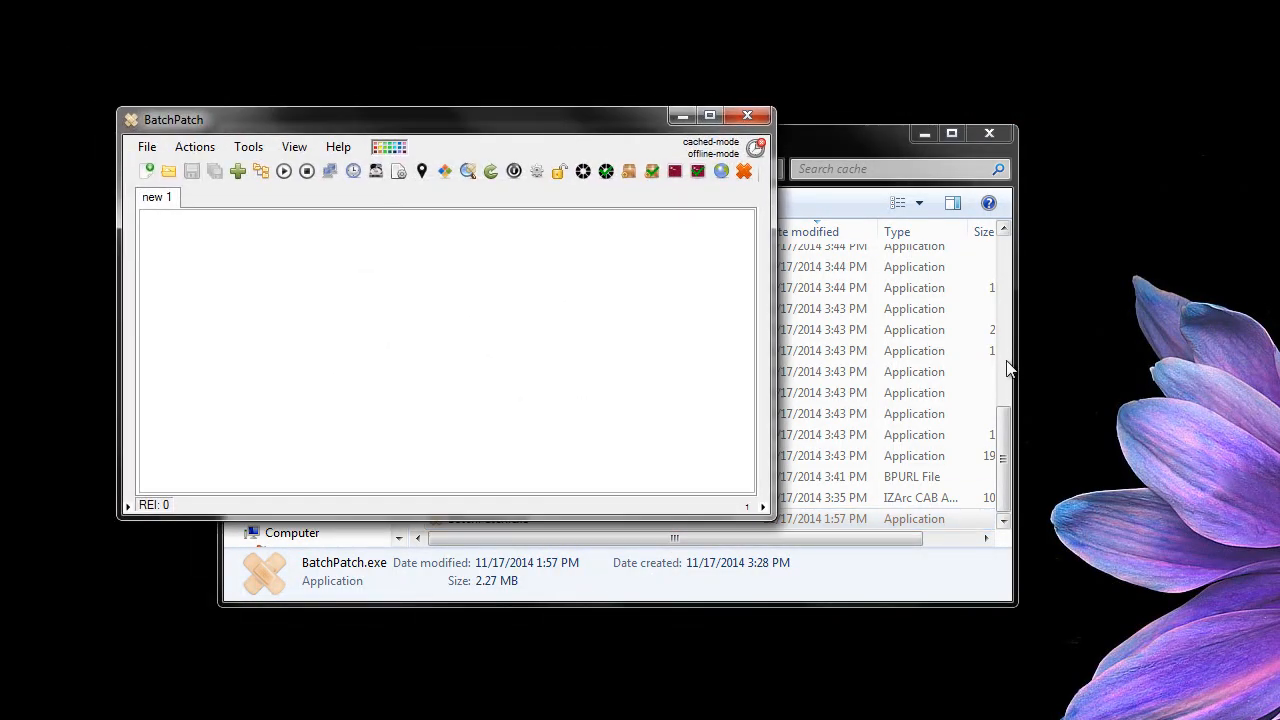
Review the cache folder's contents, including the update files and wsusscn2.cab, then minimize the folder.
left_click(1006, 425)
left_click_drag(1004, 436, 1011, 220)
left_click(577, 266)
scroll(597, 355, "down", 10)
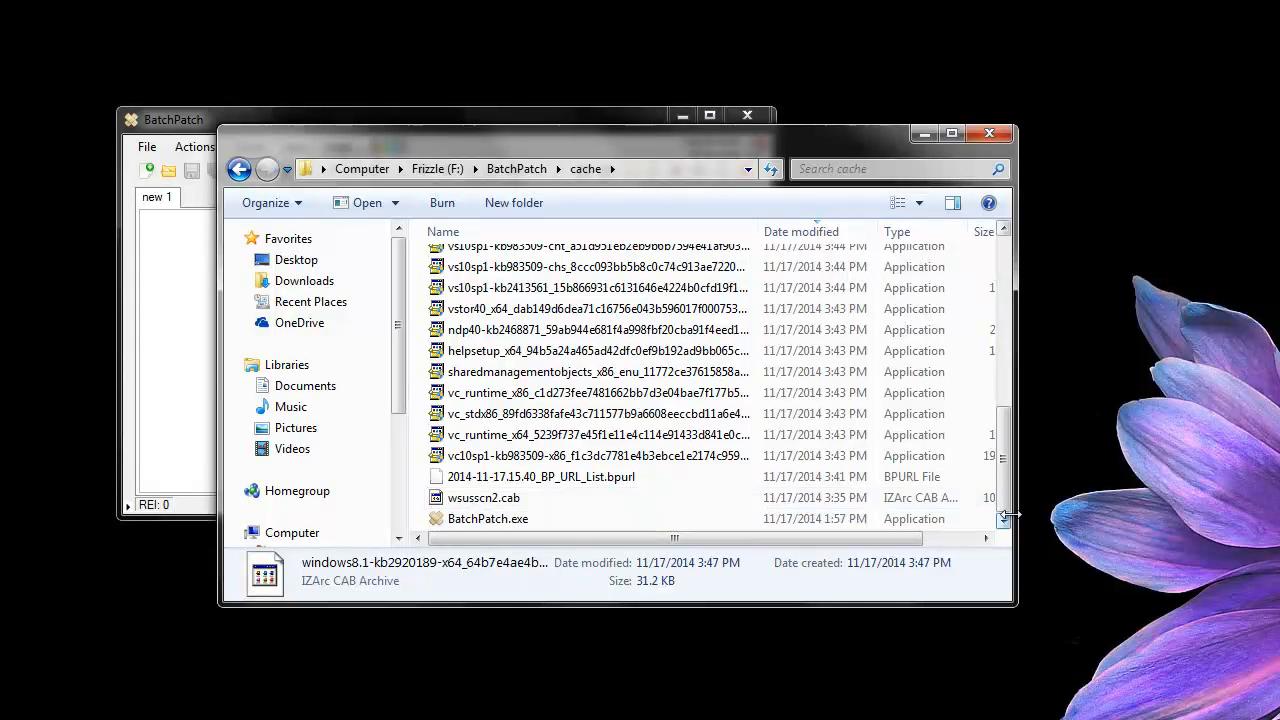
left_click(494, 506)
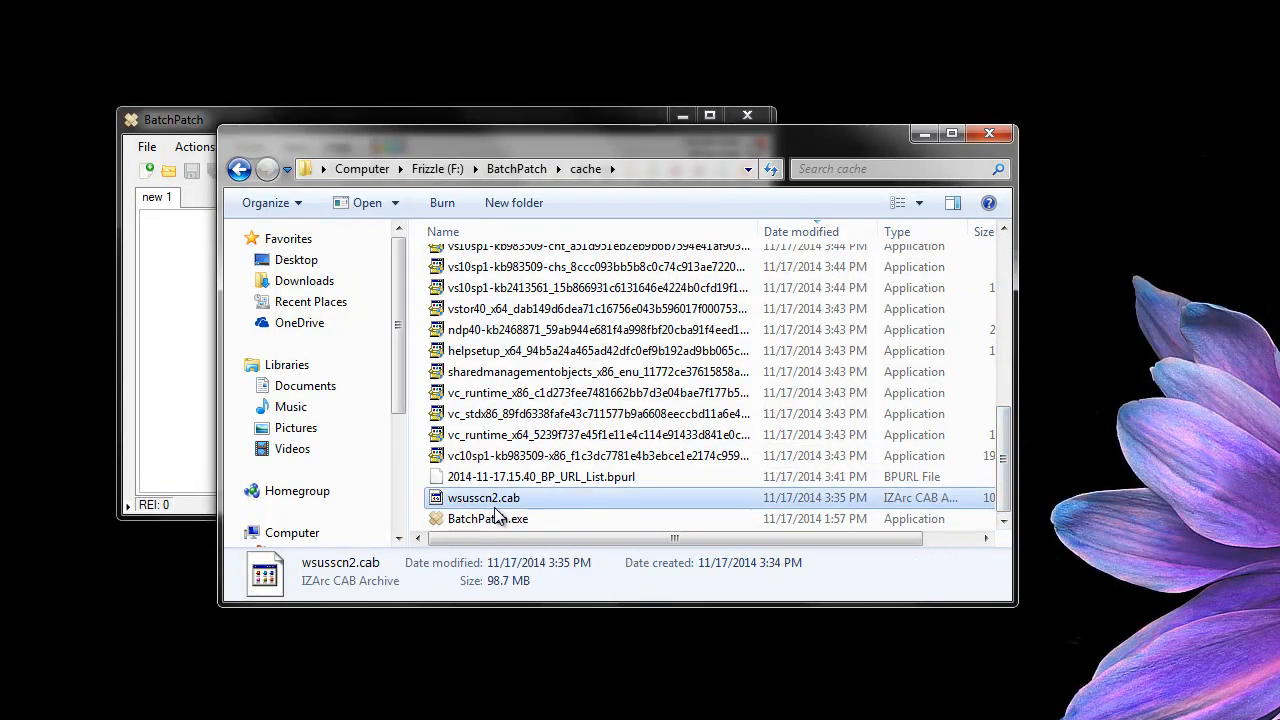
mouse_move(1005, 498)
left_mouse_down()
mouse_move(1005, 275)
mouse_move(1012, 490)
left_mouse_up()
left_click(545, 377)
scroll(548, 400, "up", 5)
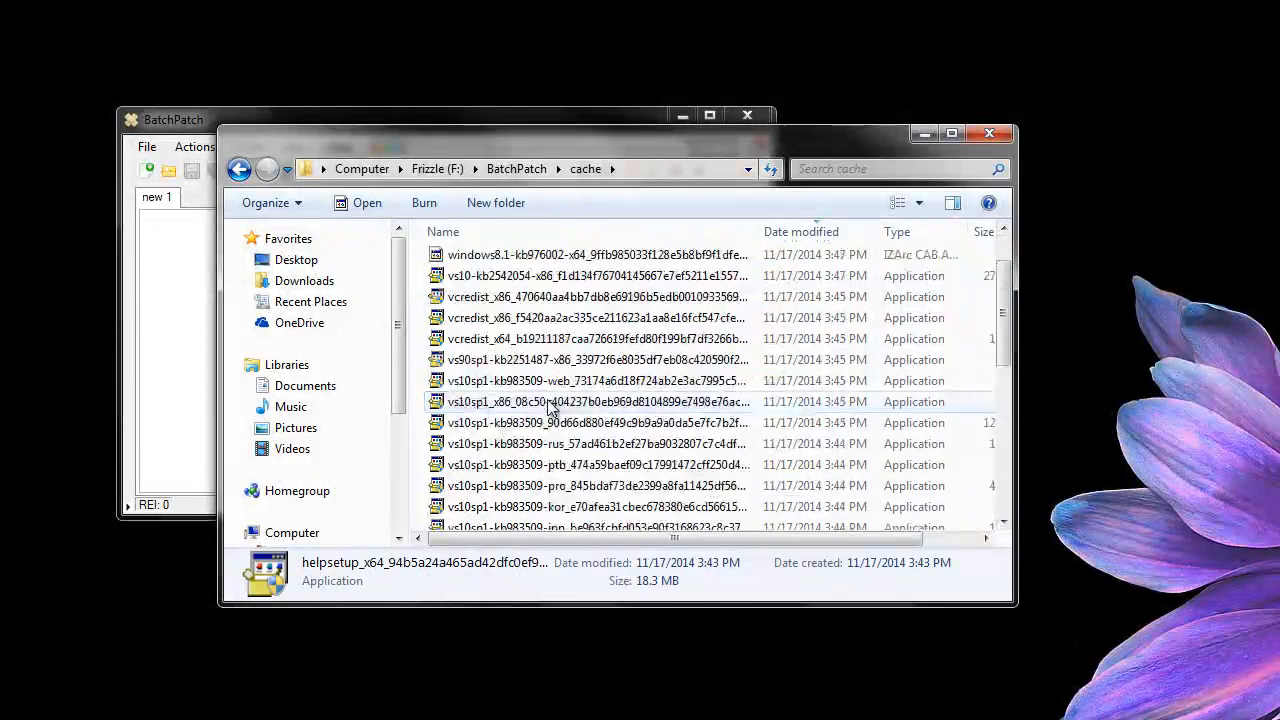
scroll(548, 400, "down", 3)
scroll(555, 390, "up", 5)
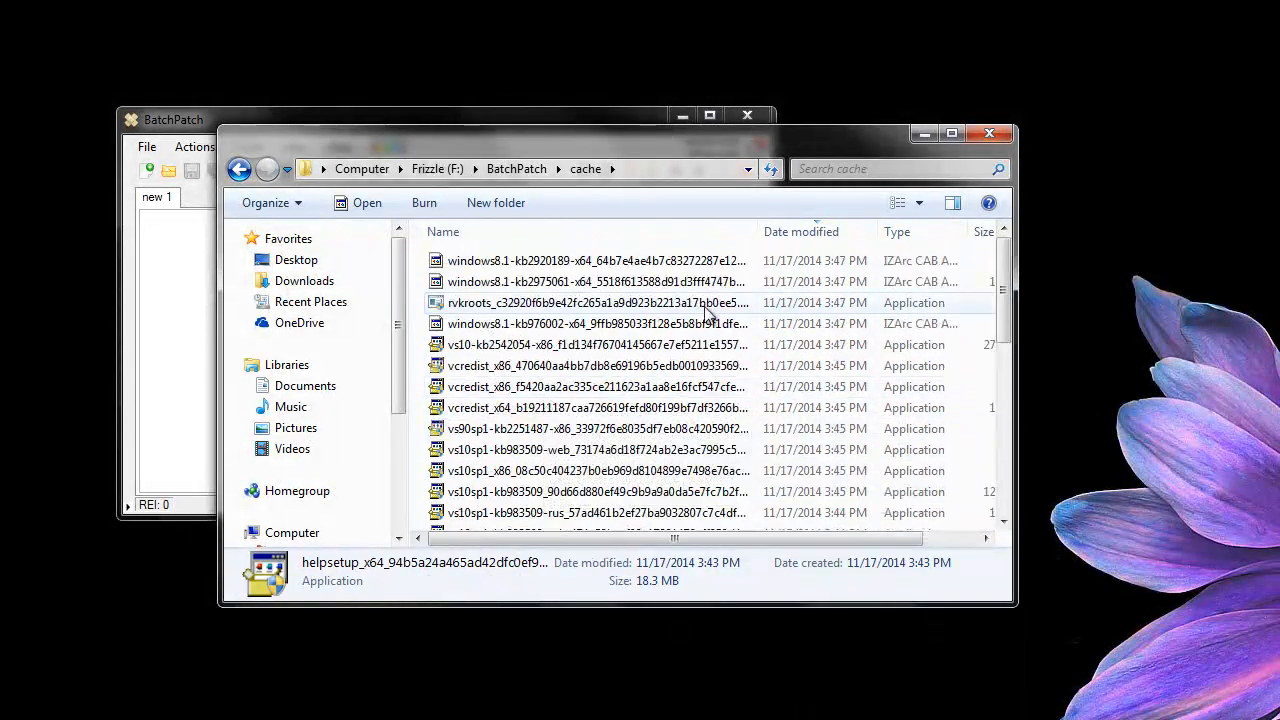
left_click(922, 136)
Add the hosts win81 and win2012 to the empty grid and shift the window slightly.
right_click(421, 300)
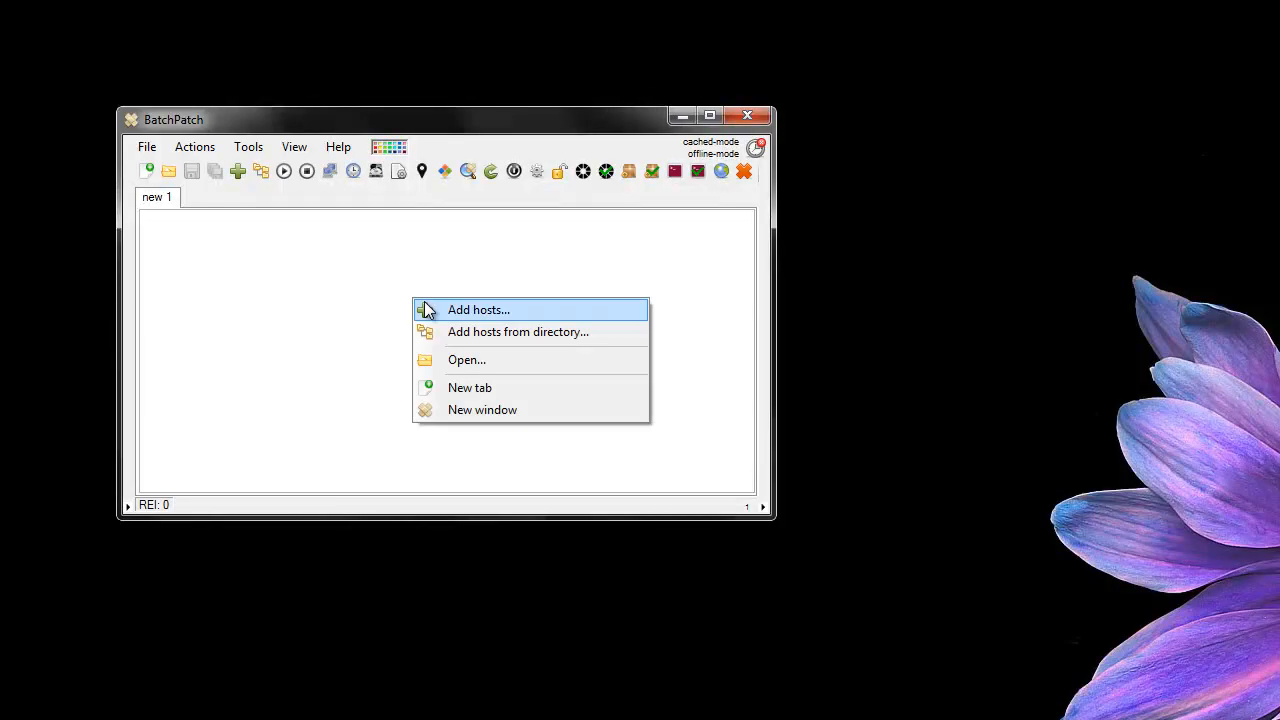
left_click(430, 306)
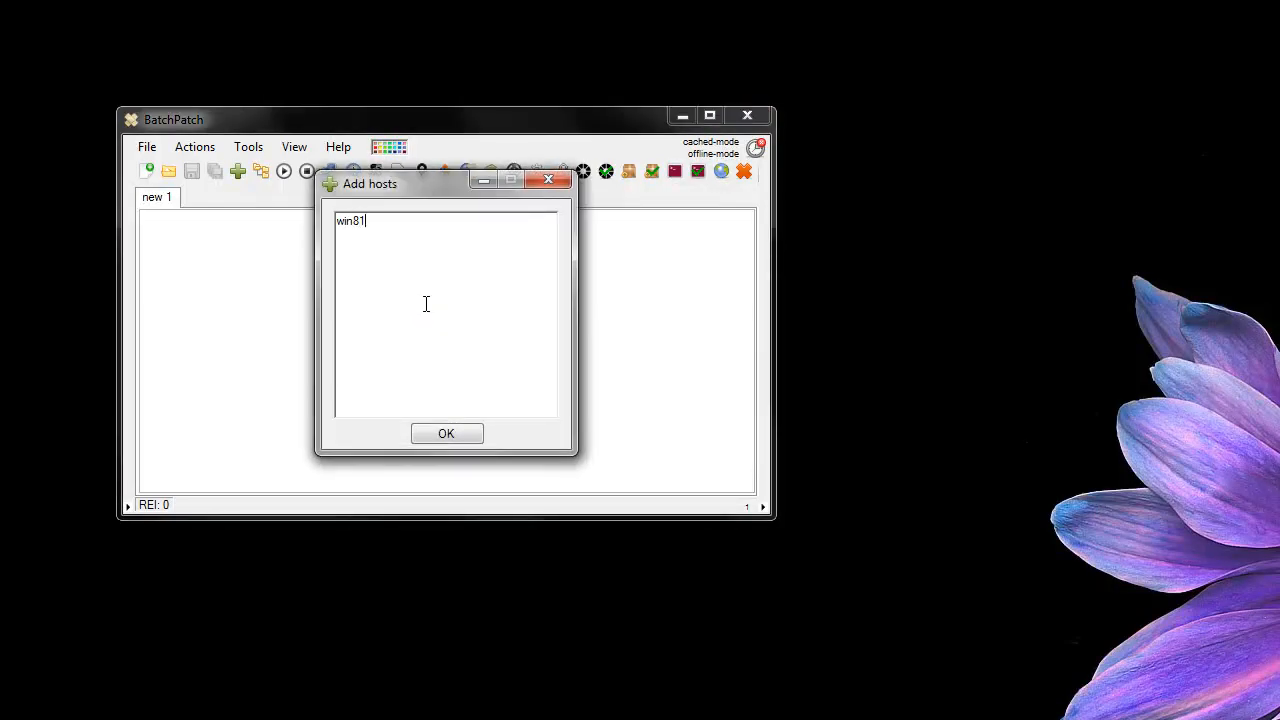
type("win81 win2012")
key("Tab")
key("Return")
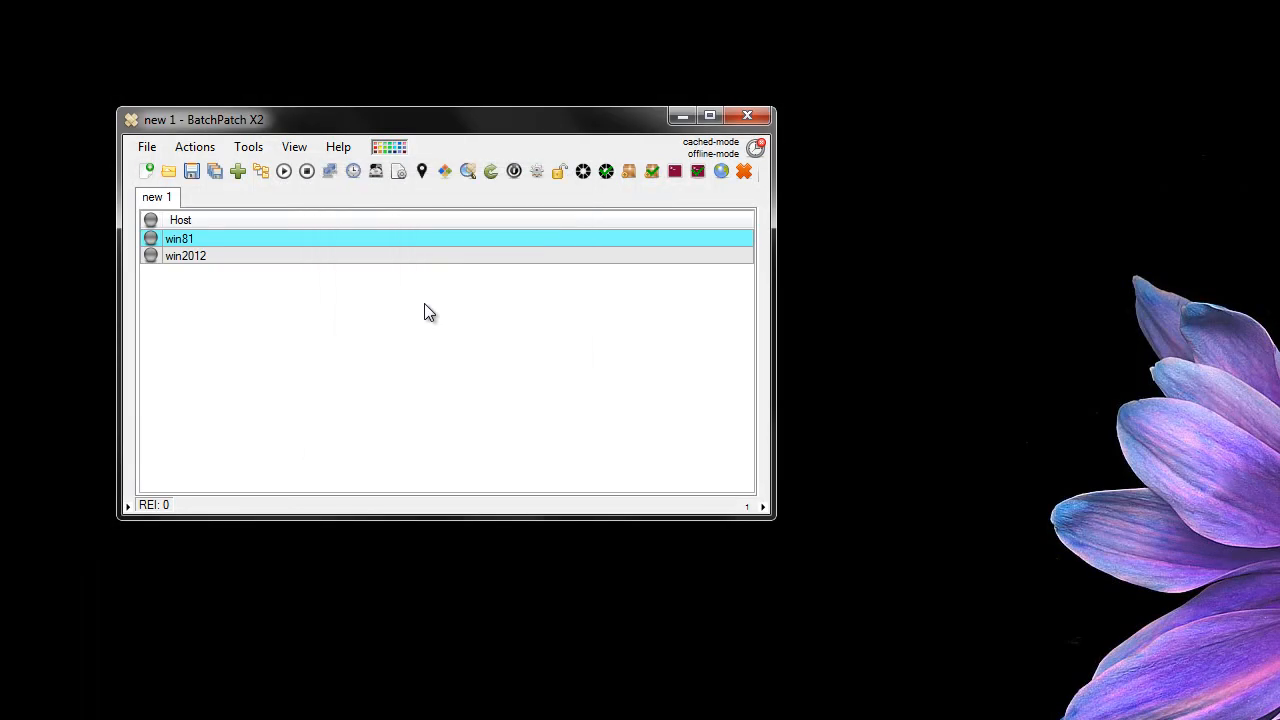
left_click_drag(423, 118, 441, 129)
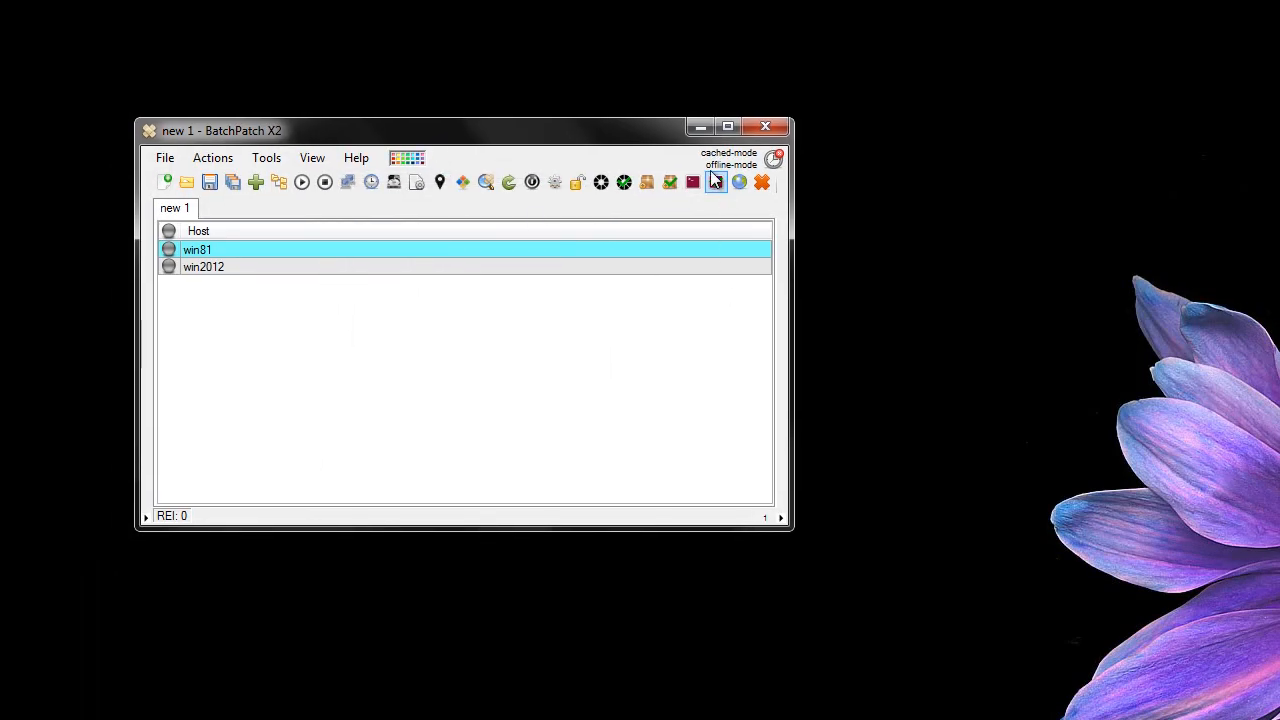
Check the Windows Update settings for cached mode, offline mode and the local update cache directory, leaving them unchanged.
left_click(266, 157)
left_click(316, 424)
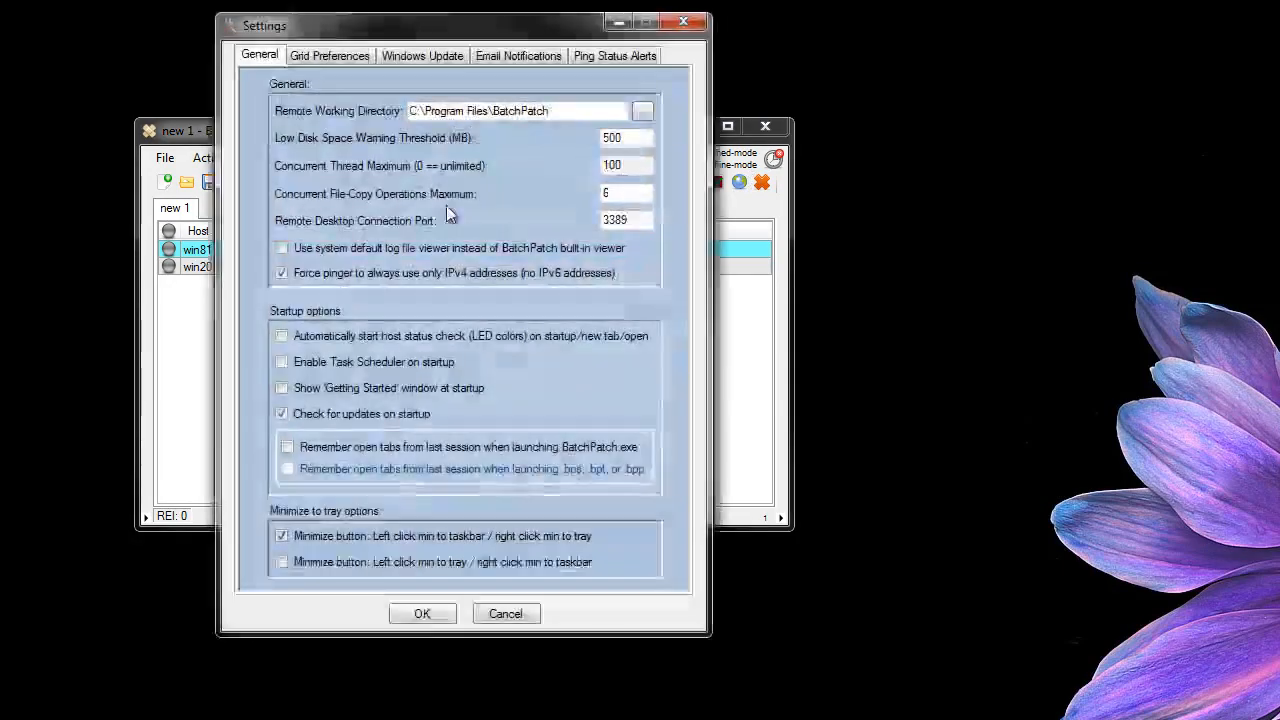
left_click(432, 54)
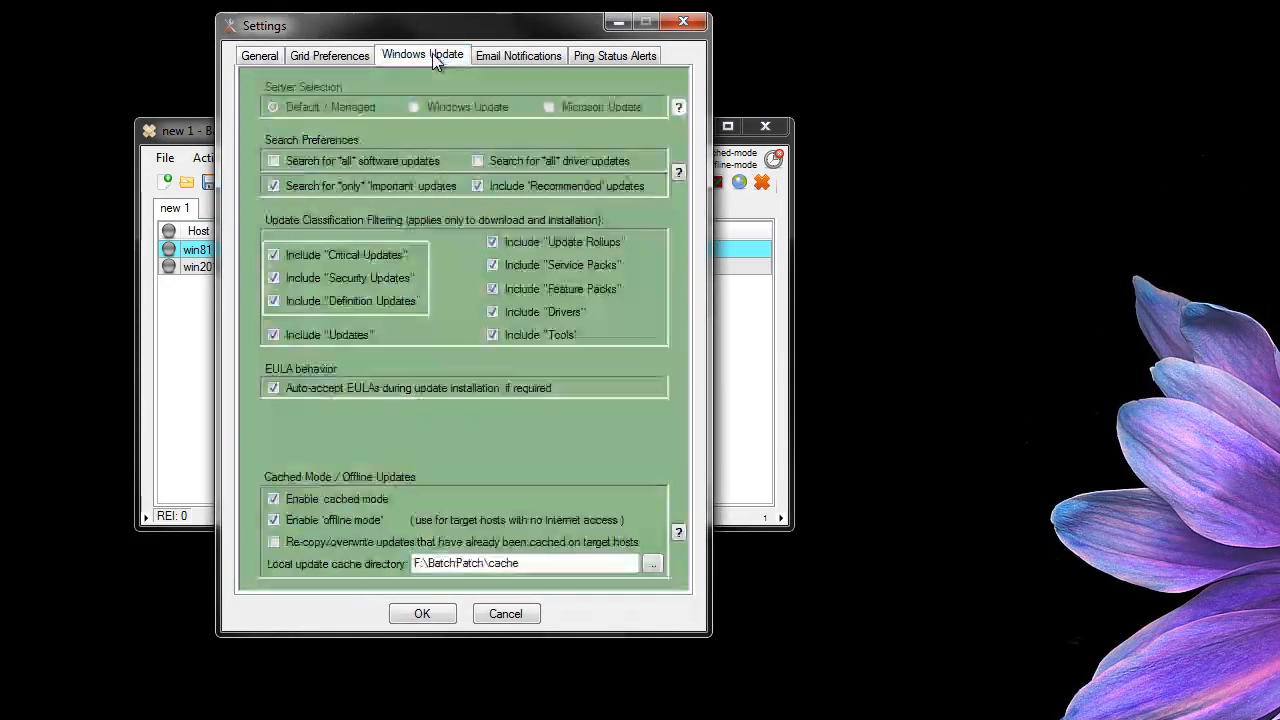
double_click(525, 565)
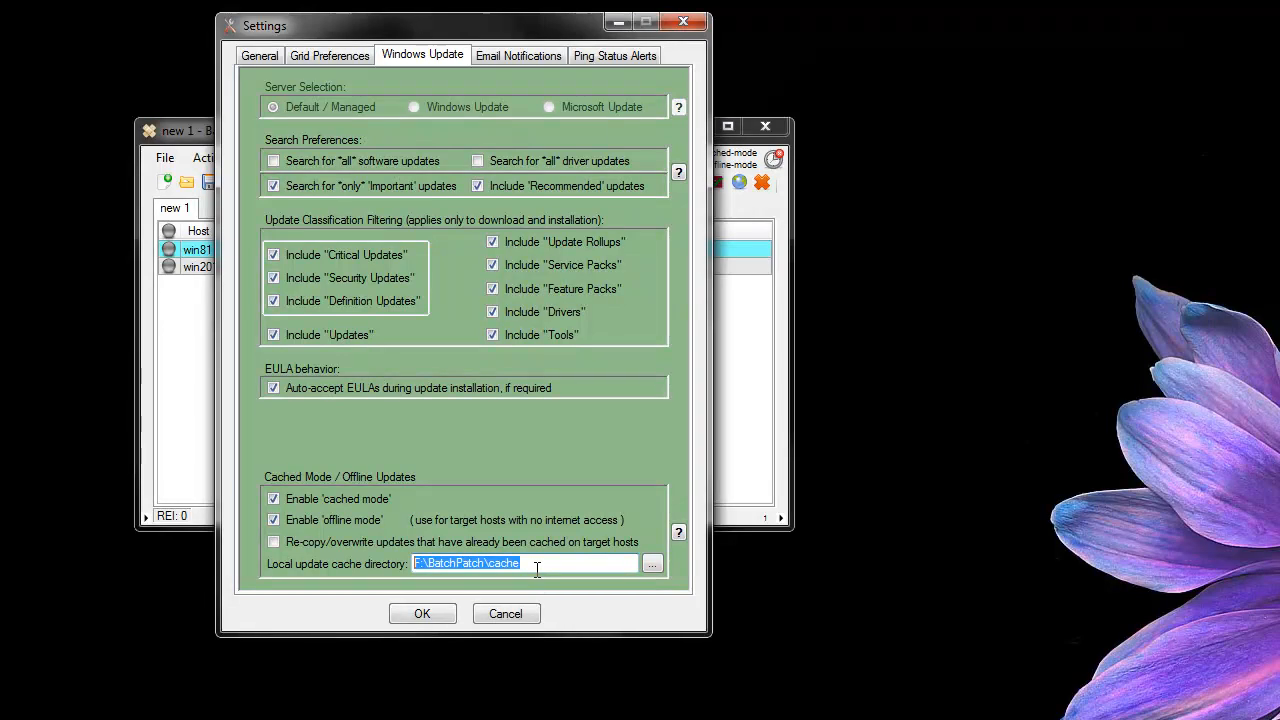
left_click(539, 564)
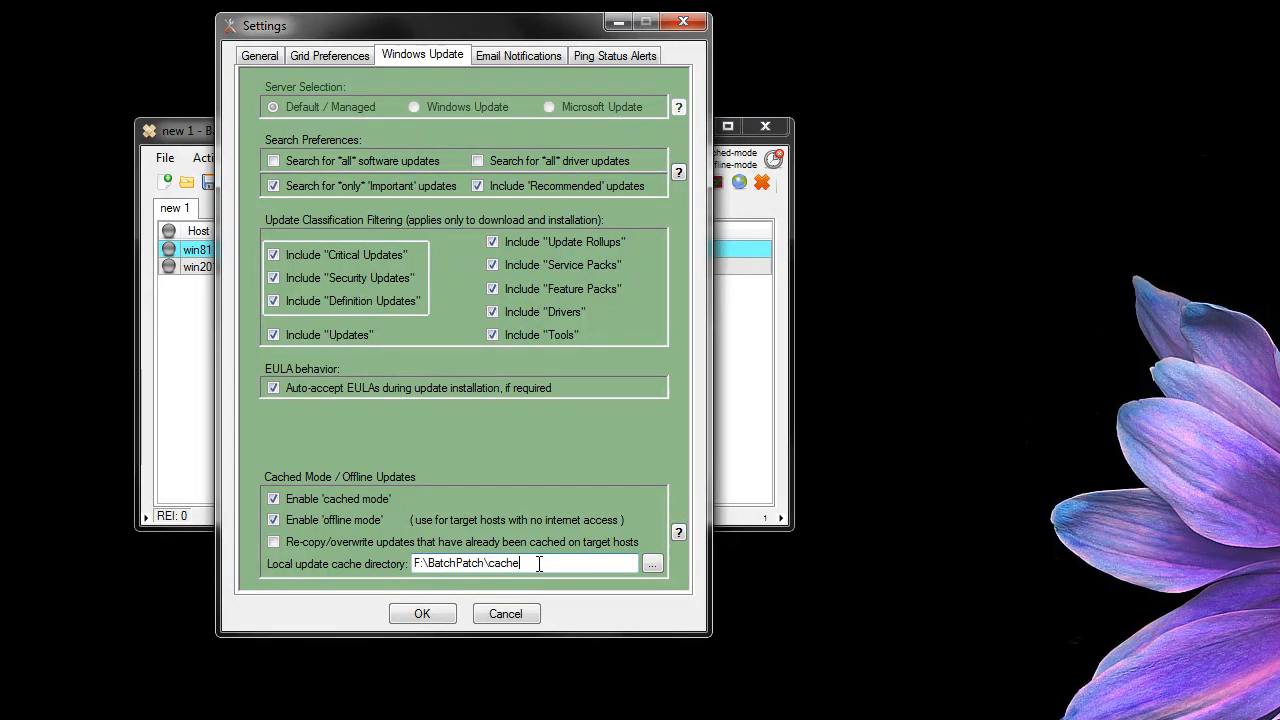
left_click(507, 614)
Select both hosts and examine the Windows updates actions available for them.
left_click_drag(399, 134, 426, 149)
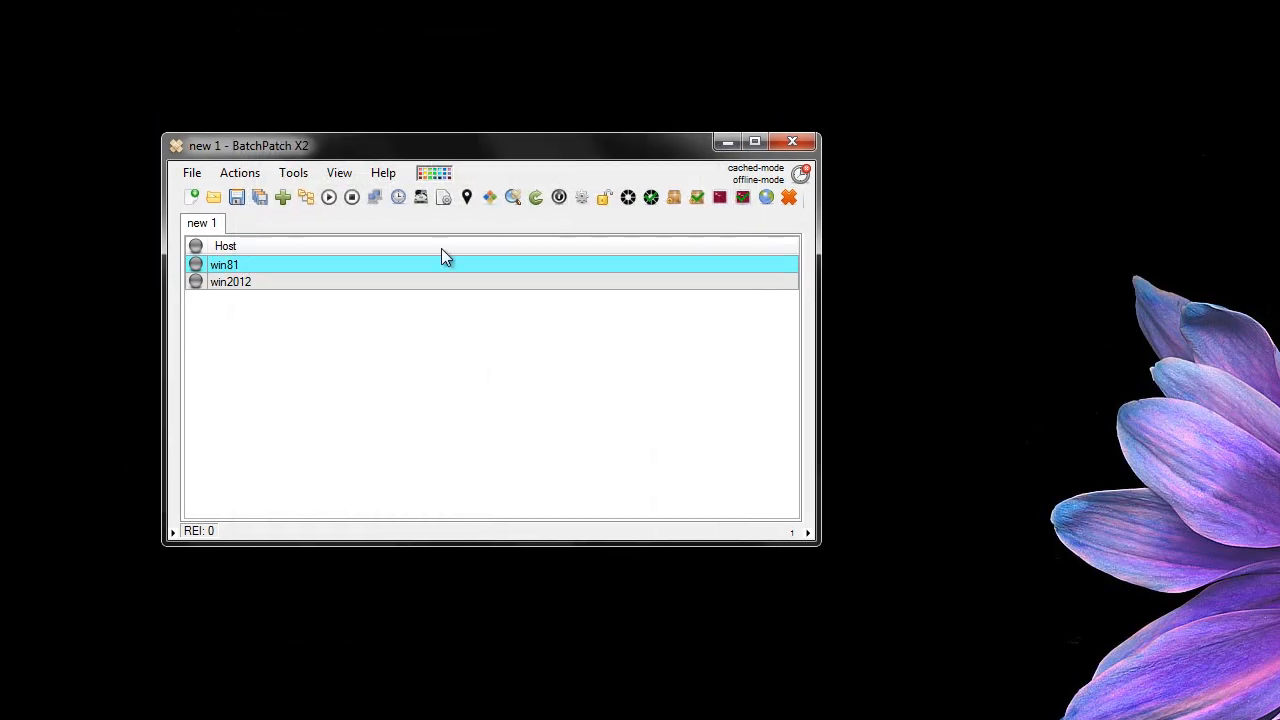
left_click(400, 284)
key("ctrl+a")
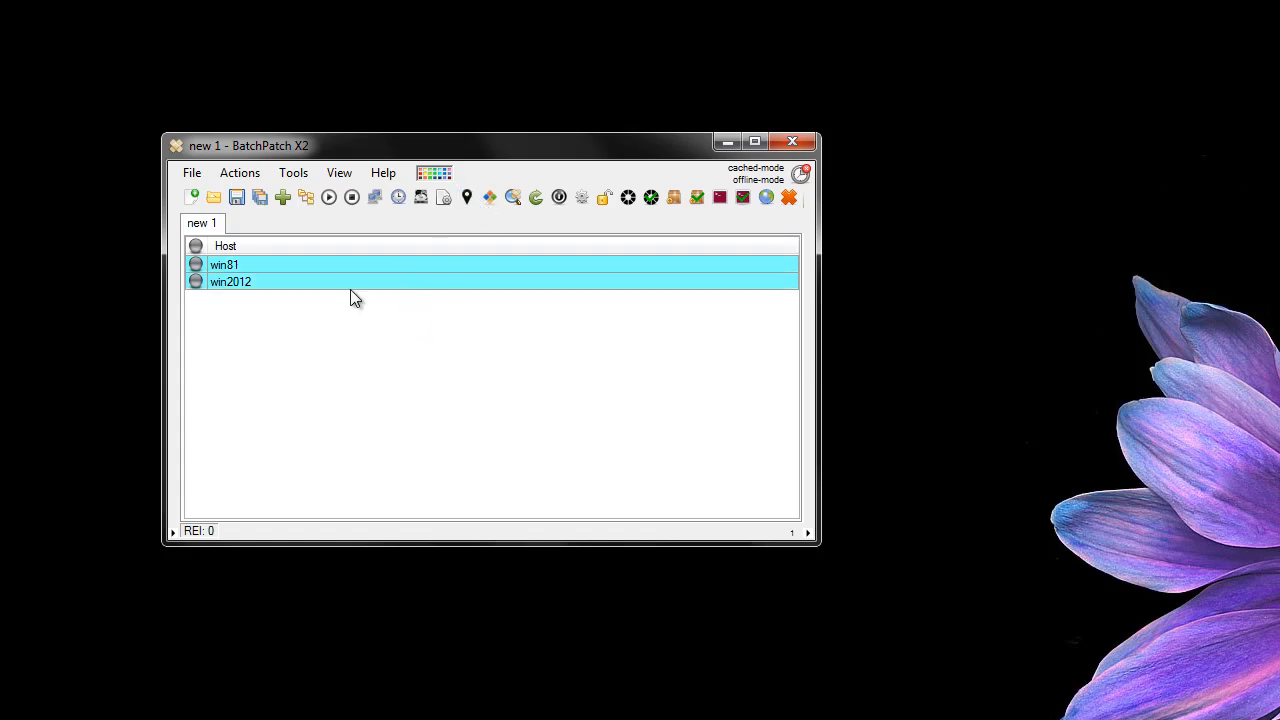
right_click(320, 268)
mouse_move(360, 467)
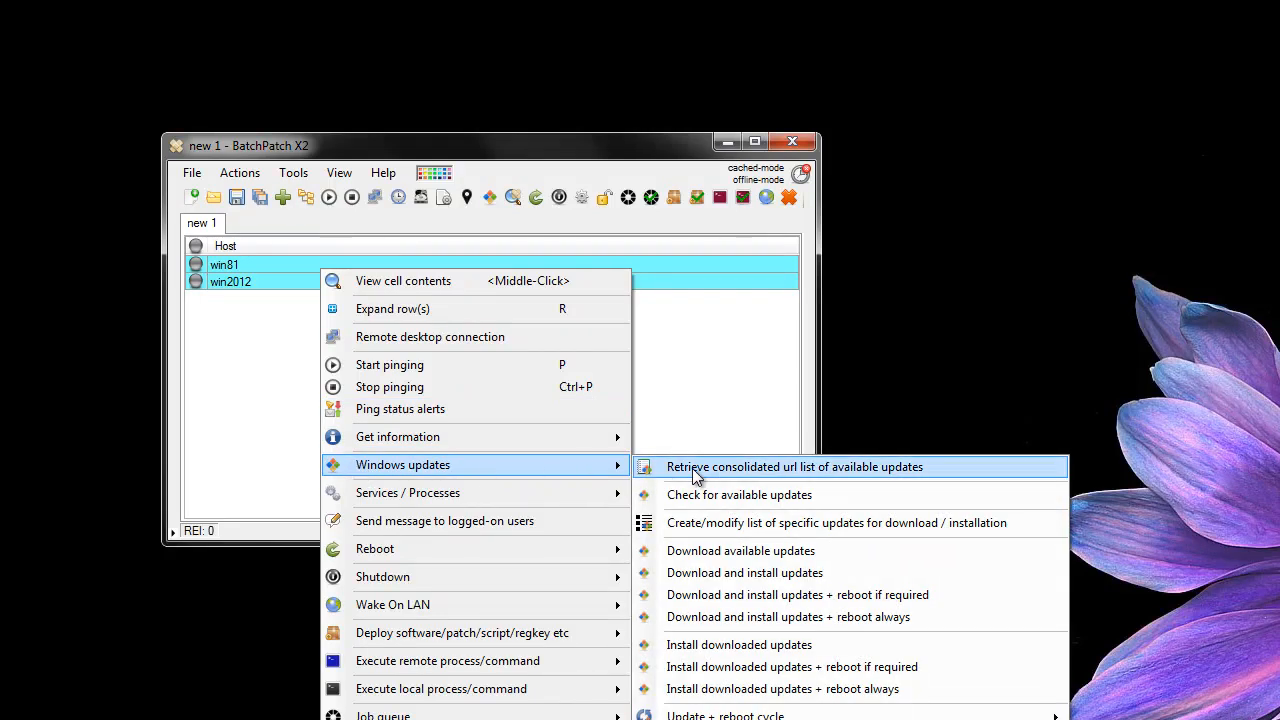
left_click(697, 468)
right_click(356, 265)
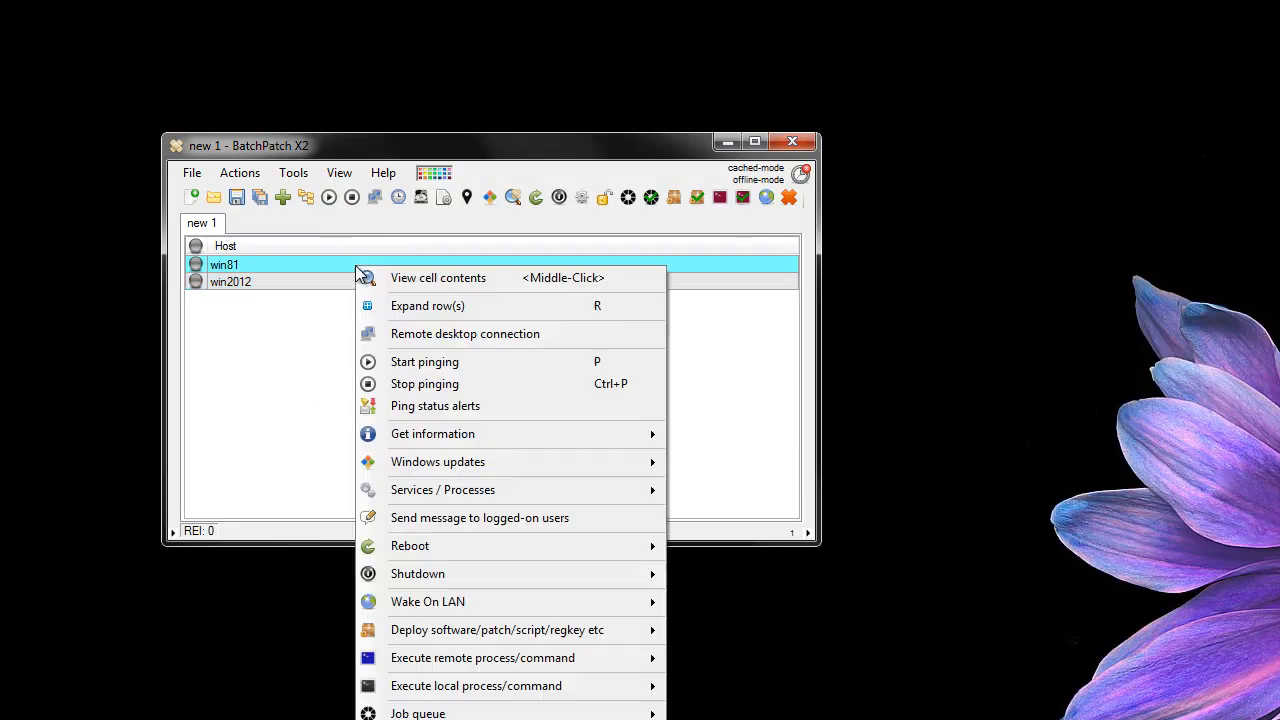
mouse_move(435, 467)
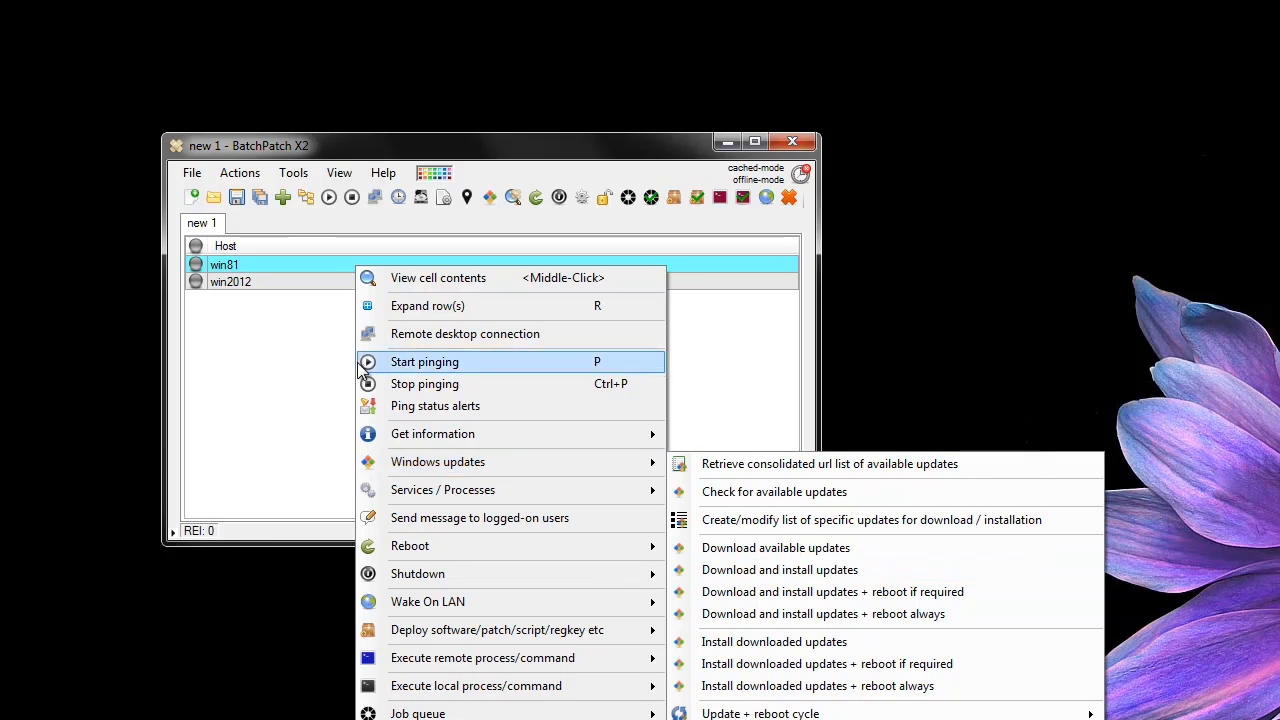
left_click(293, 327)
left_click(283, 283)
left_click(279, 266, "ctrl")
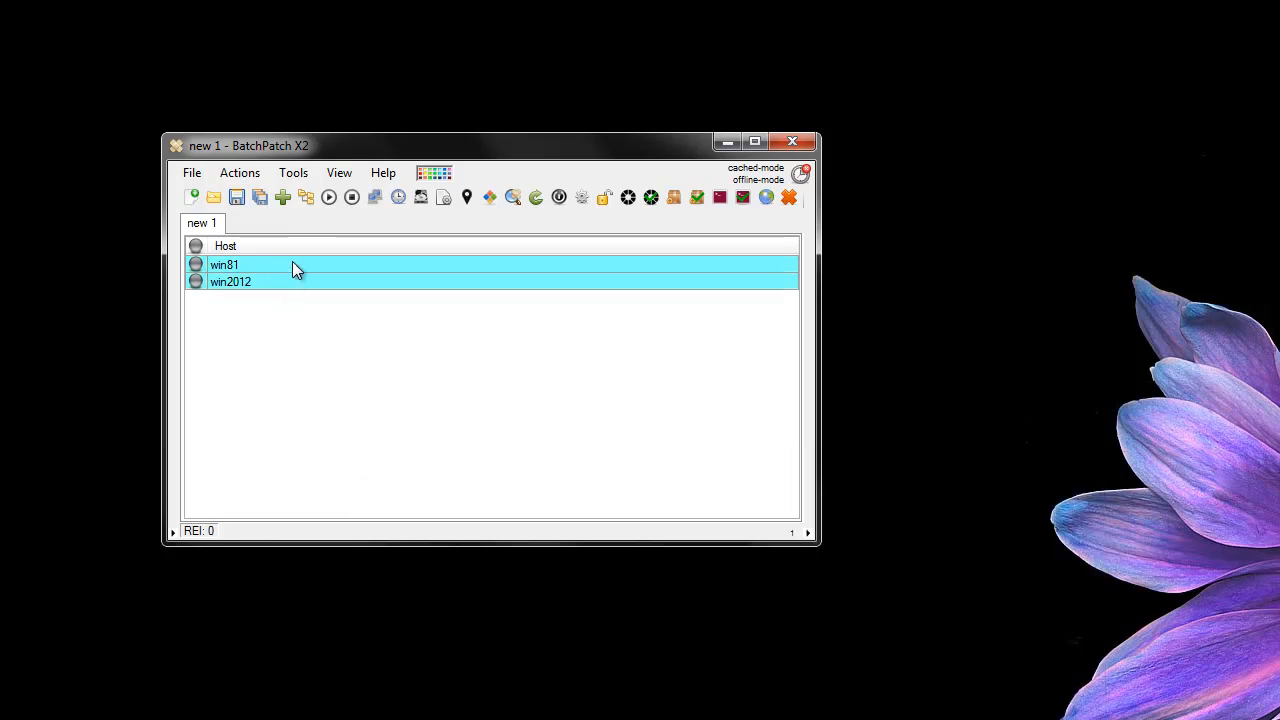
right_click(309, 279)
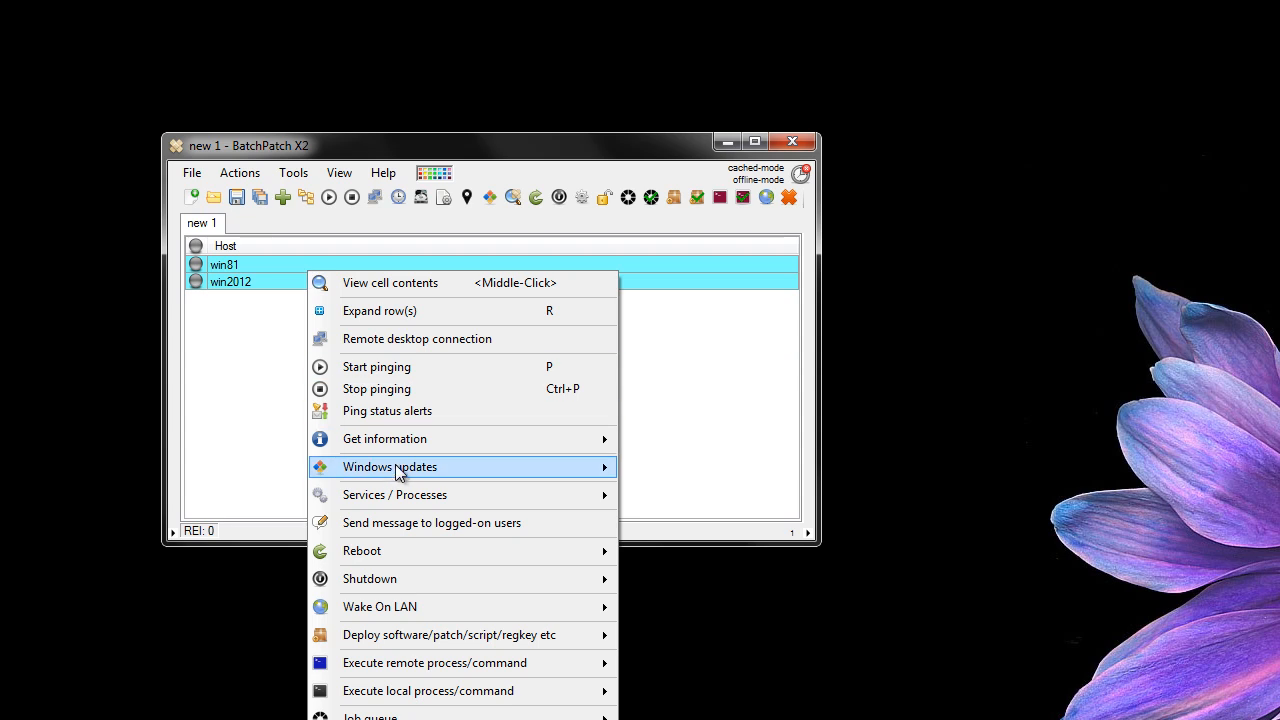
mouse_move(398, 474)
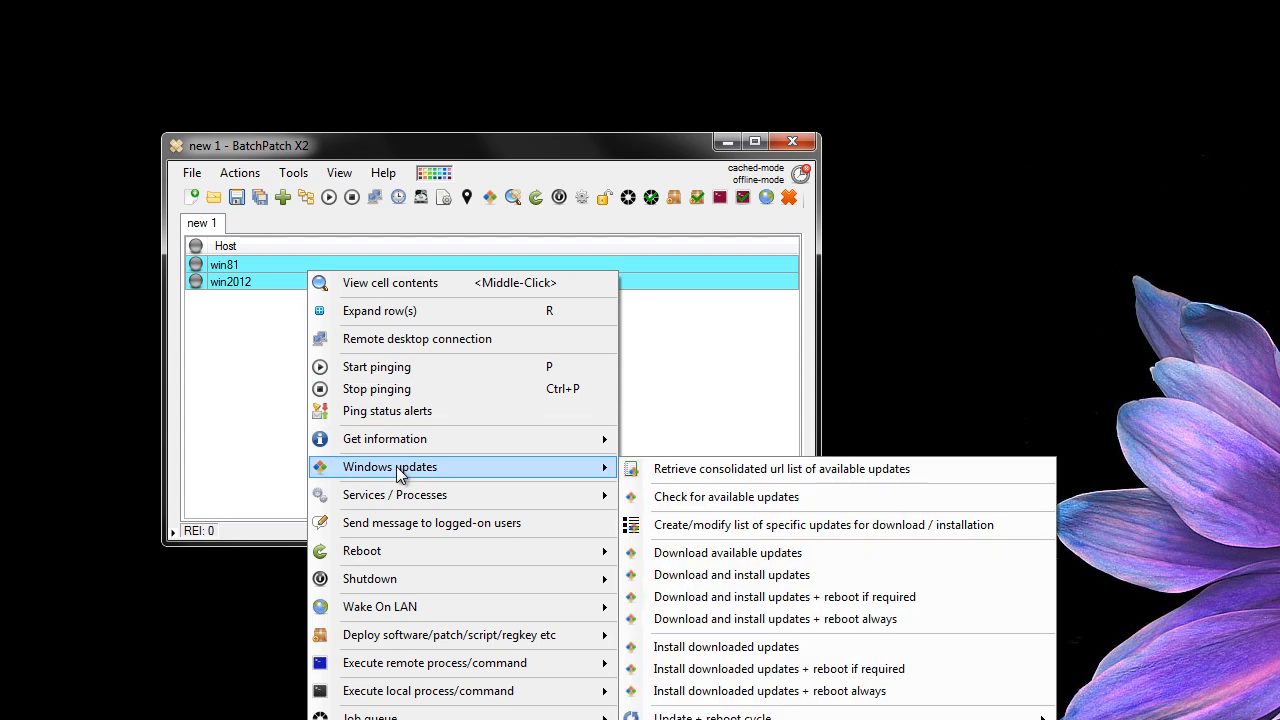
left_click(283, 304)
Run Download and install updates on both hosts, win81 and win2012, and confirm the action.
left_click_drag(285, 265, 296, 287)
right_click(296, 276)
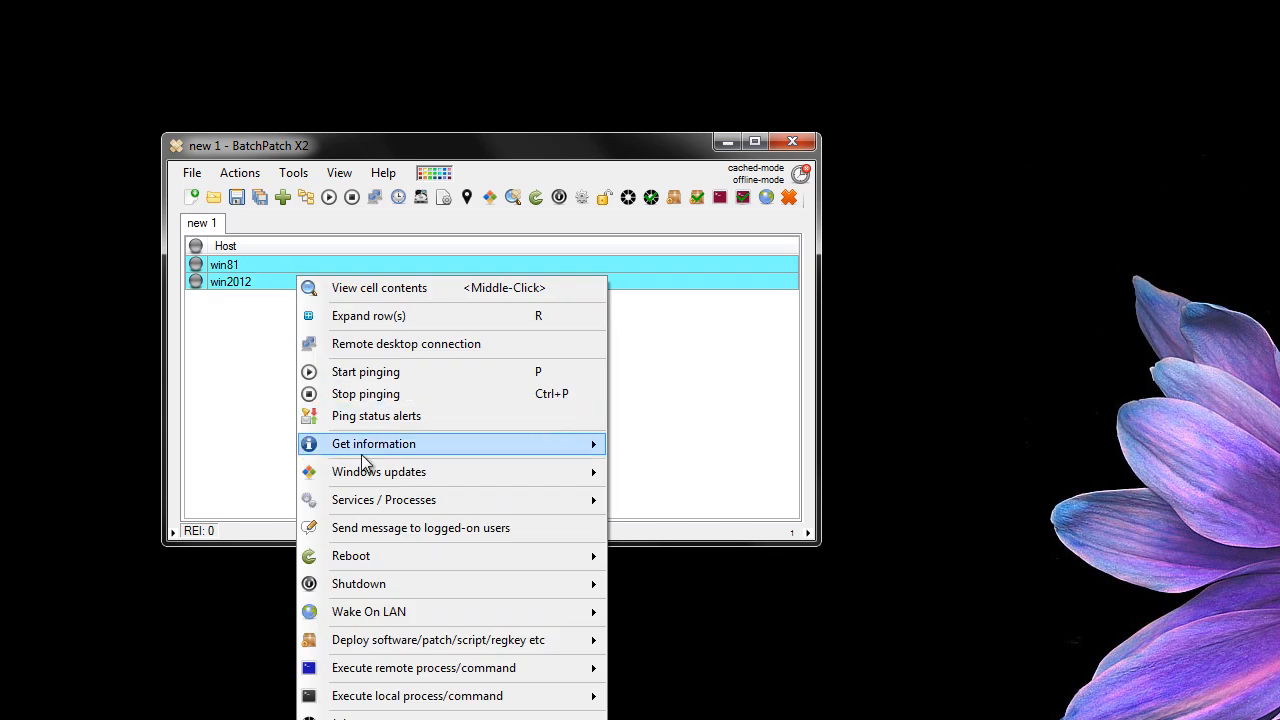
mouse_move(378, 472)
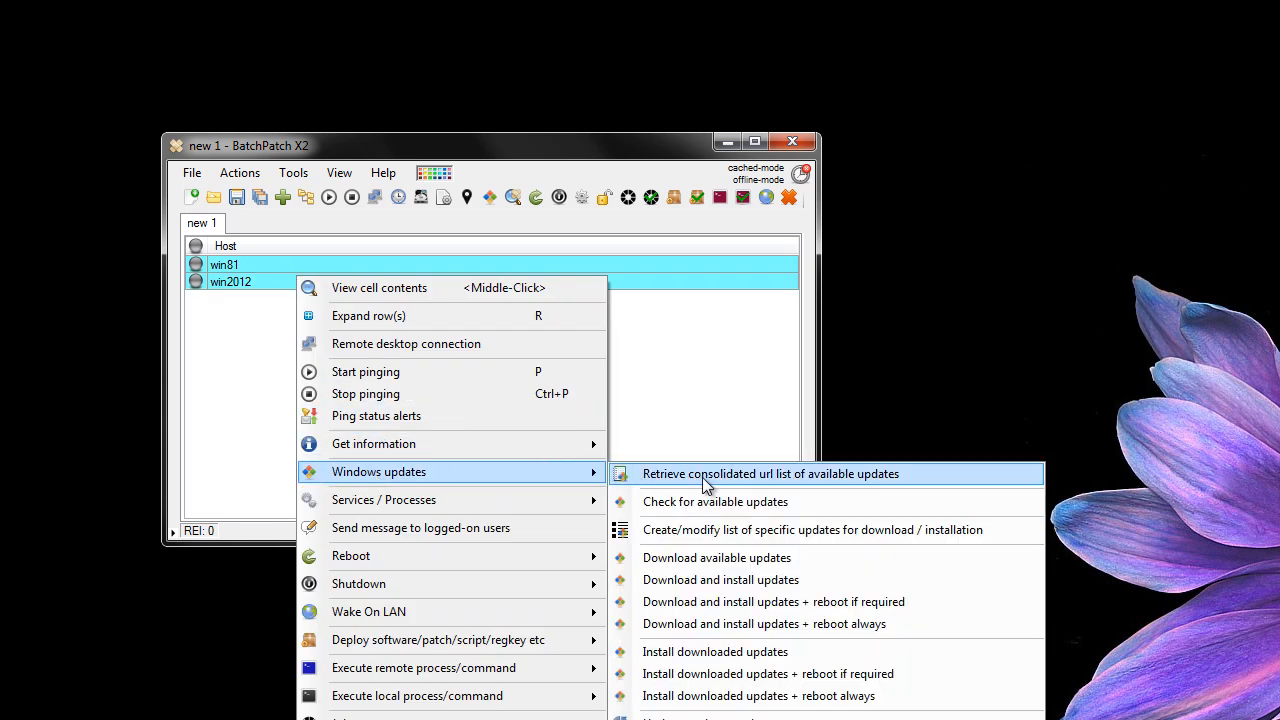
left_click(825, 586)
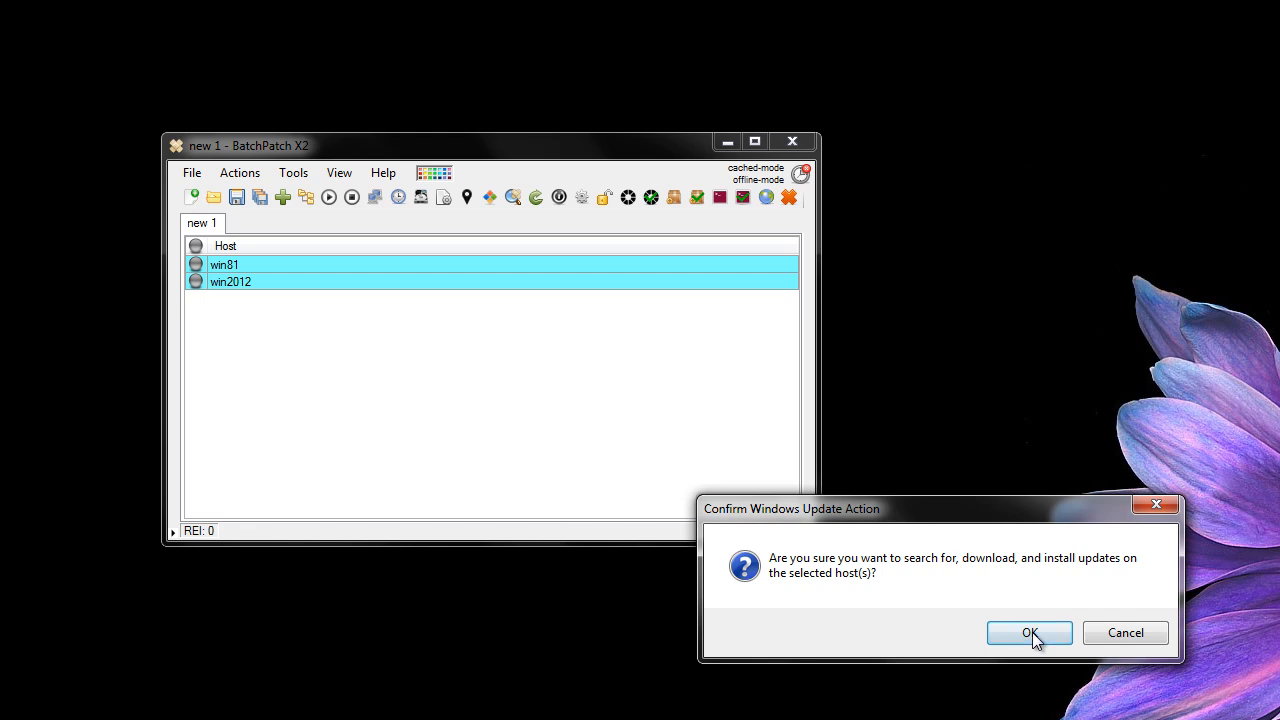
left_click(1031, 631)
Reposition the window so all grid columns fit on screen and review the full All Messages entries for win2012.
left_click_drag(503, 149, 434, 151)
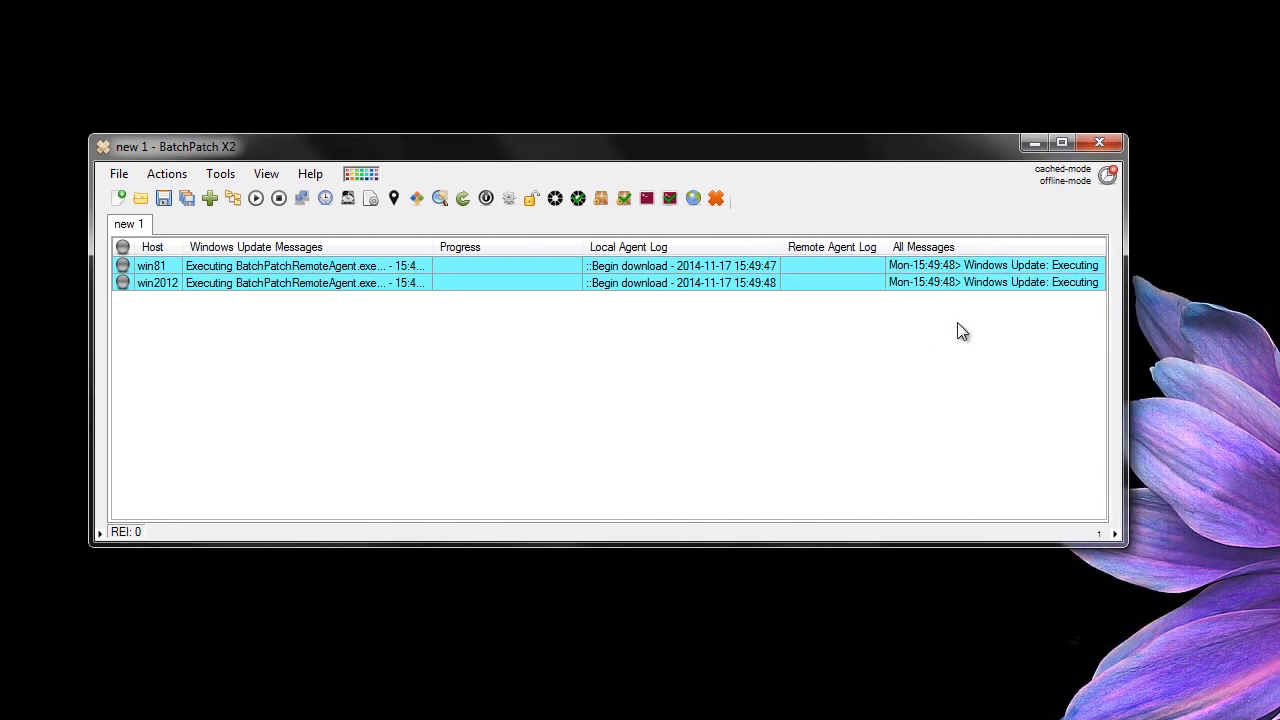
mouse_move(958, 290)
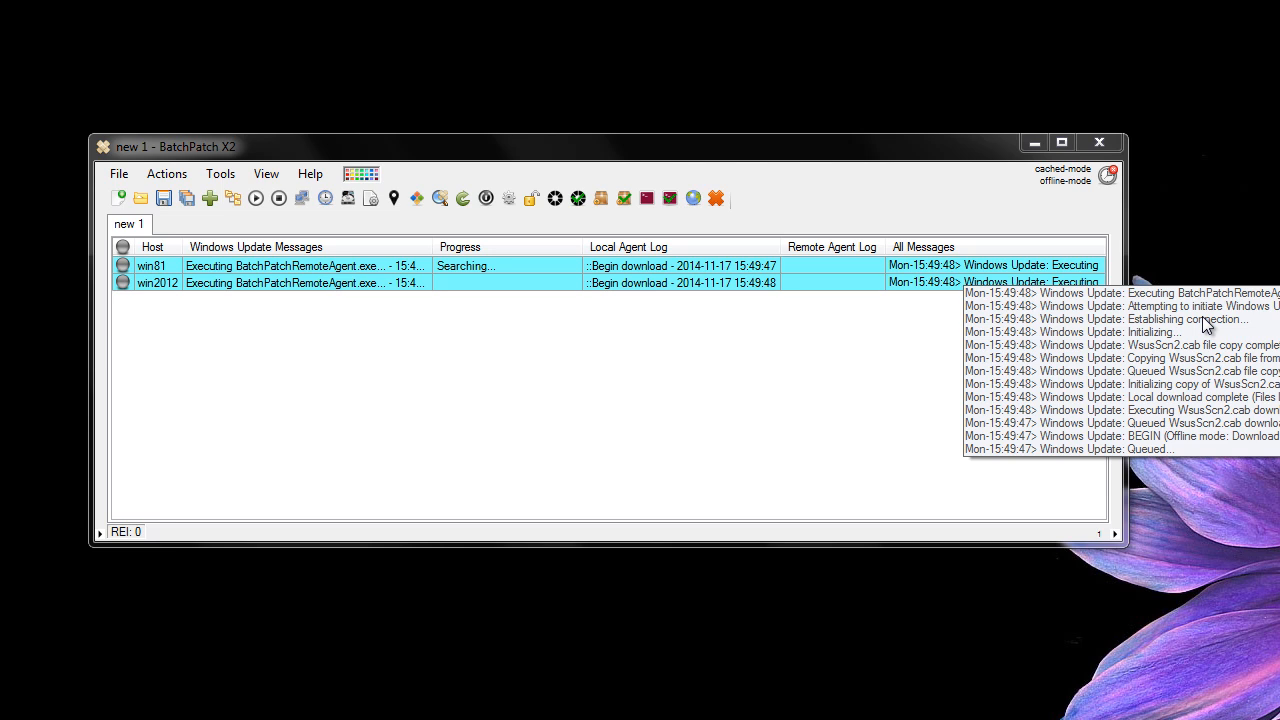
left_click(892, 325)
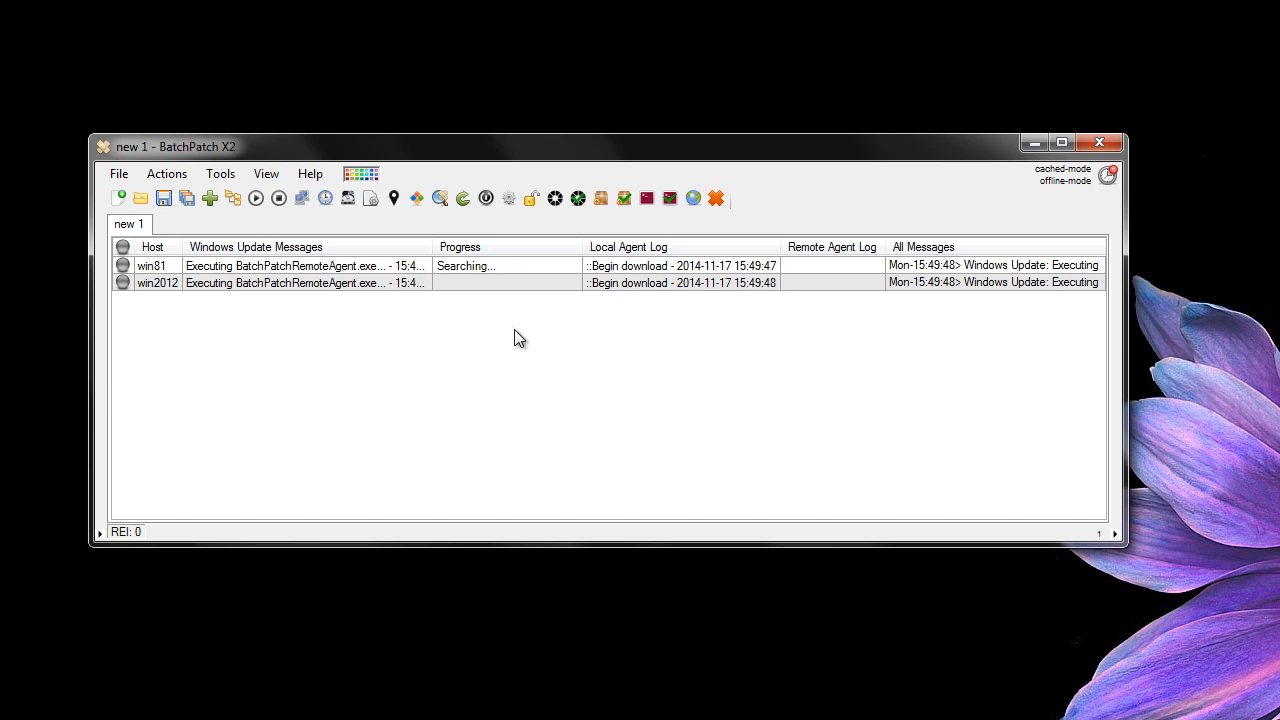
left_click_drag(524, 157, 504, 156)
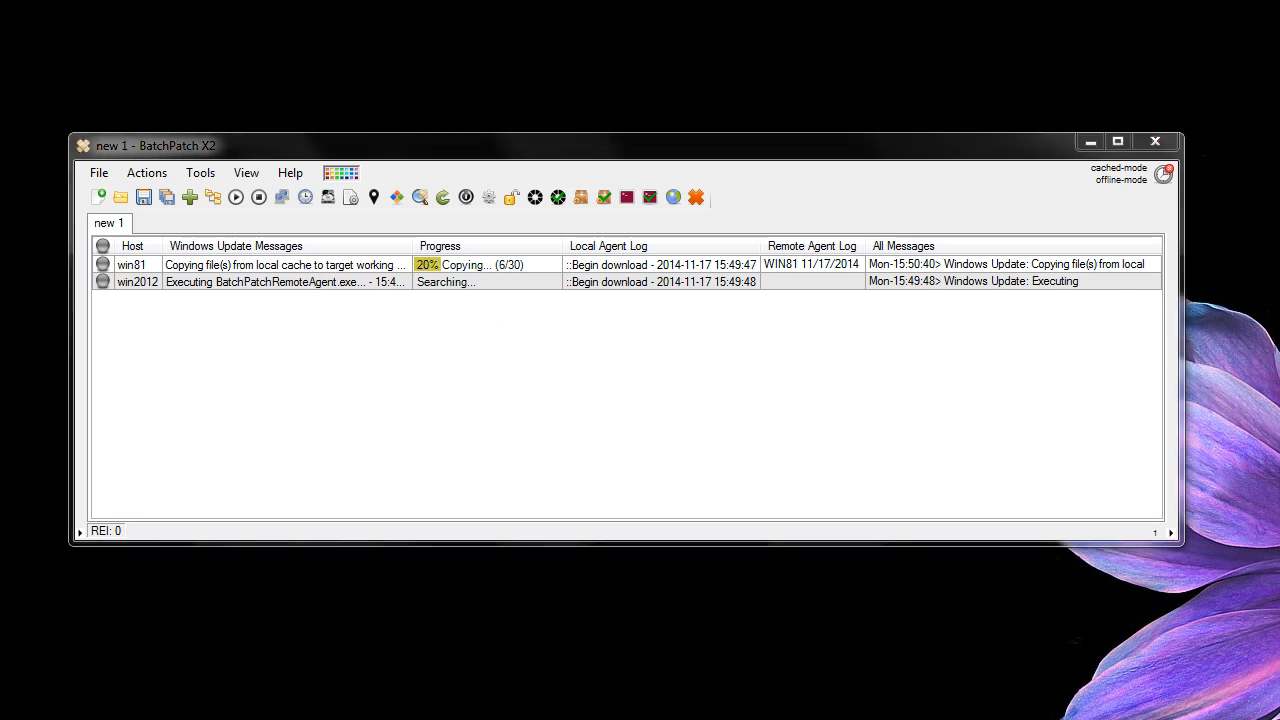
Show the cache folder beneath the host grid, and return to BatchPatch to check win81's file copy progress and agent log.
key("alt+Tab")
left_click_drag(846, 136, 828, 450)
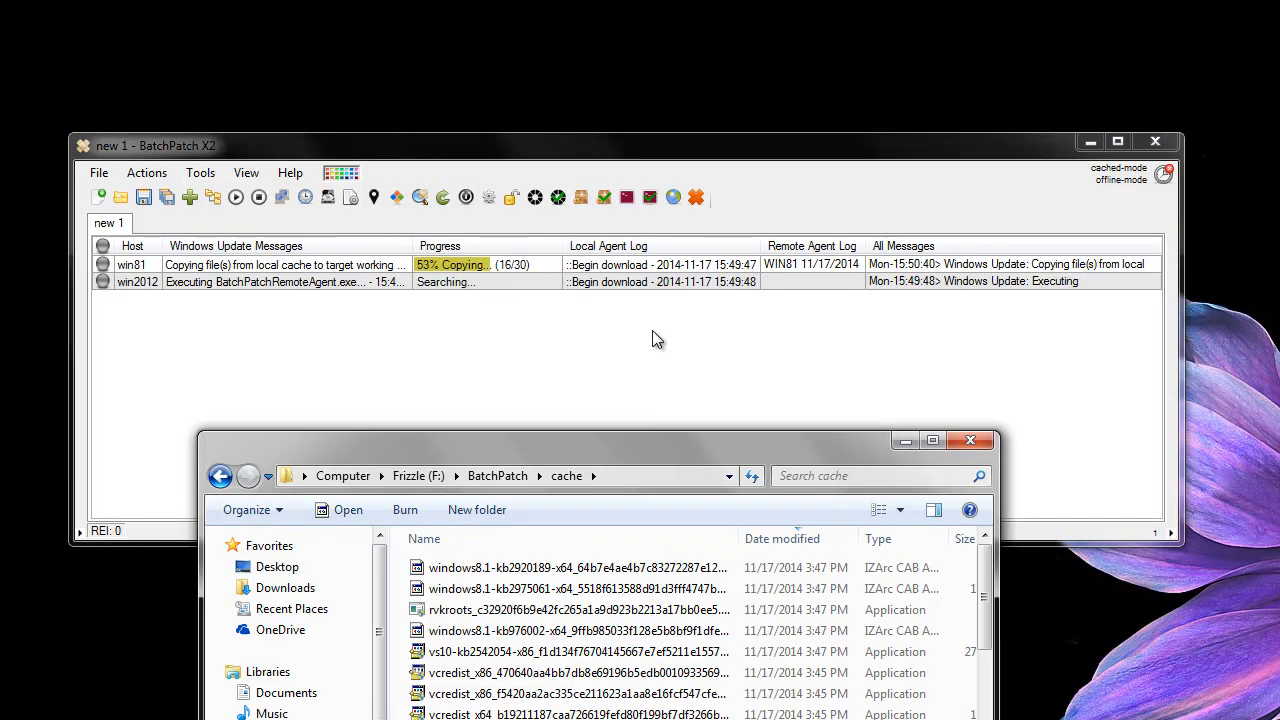
left_click_drag(685, 448, 695, 418)
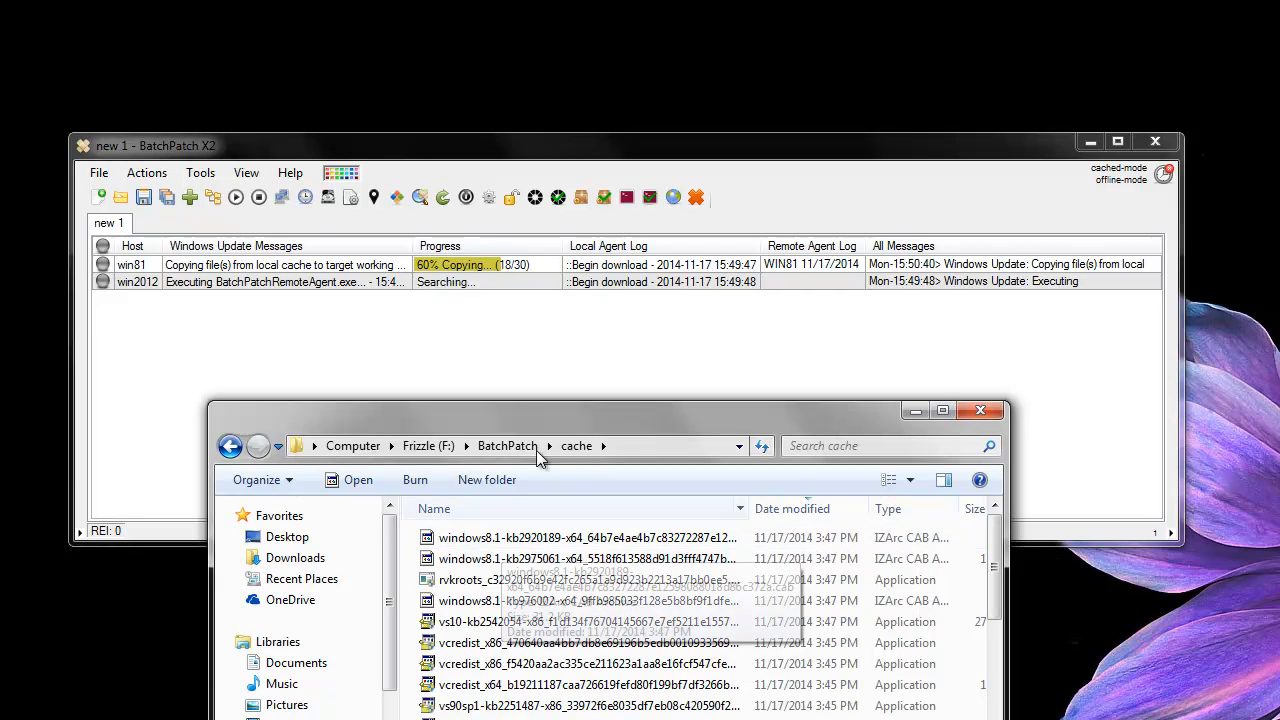
left_click(532, 264)
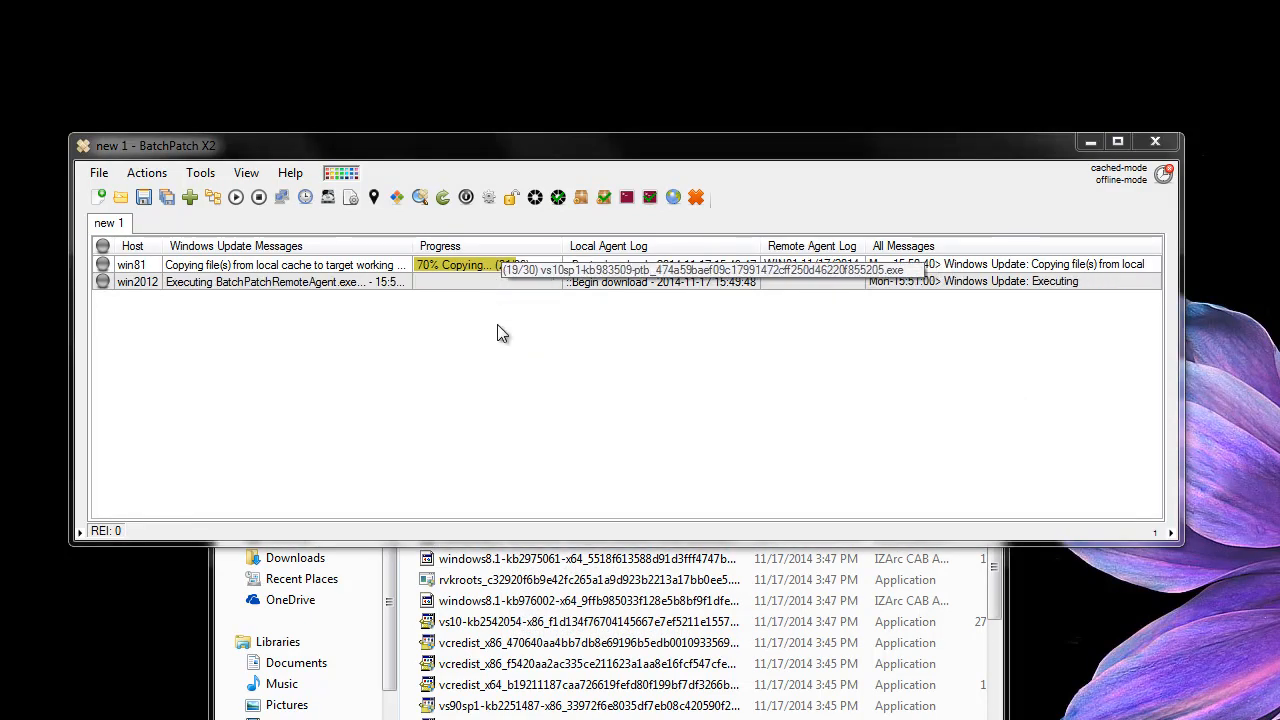
mouse_move(734, 270)
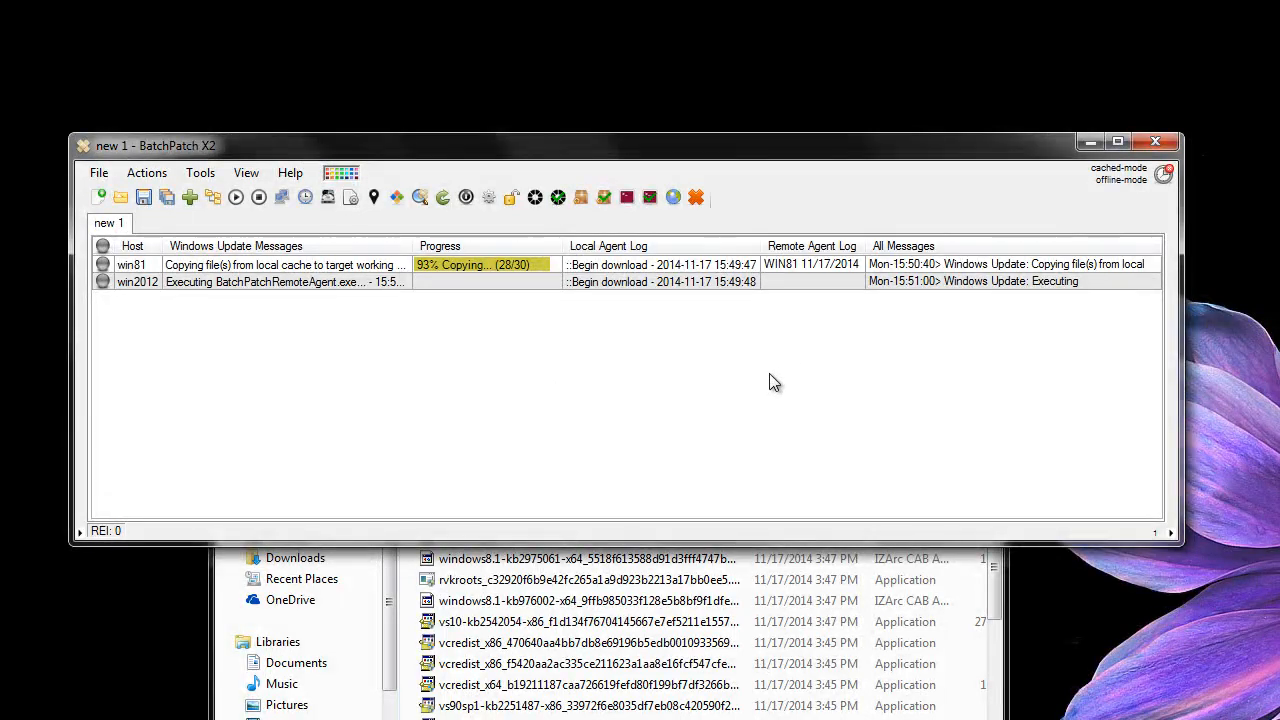
Move the cache folder window higher on the desktop and bring the BatchPatch window back in front of it.
left_click(491, 664)
left_click_drag(463, 410, 457, 187)
left_click(451, 152)
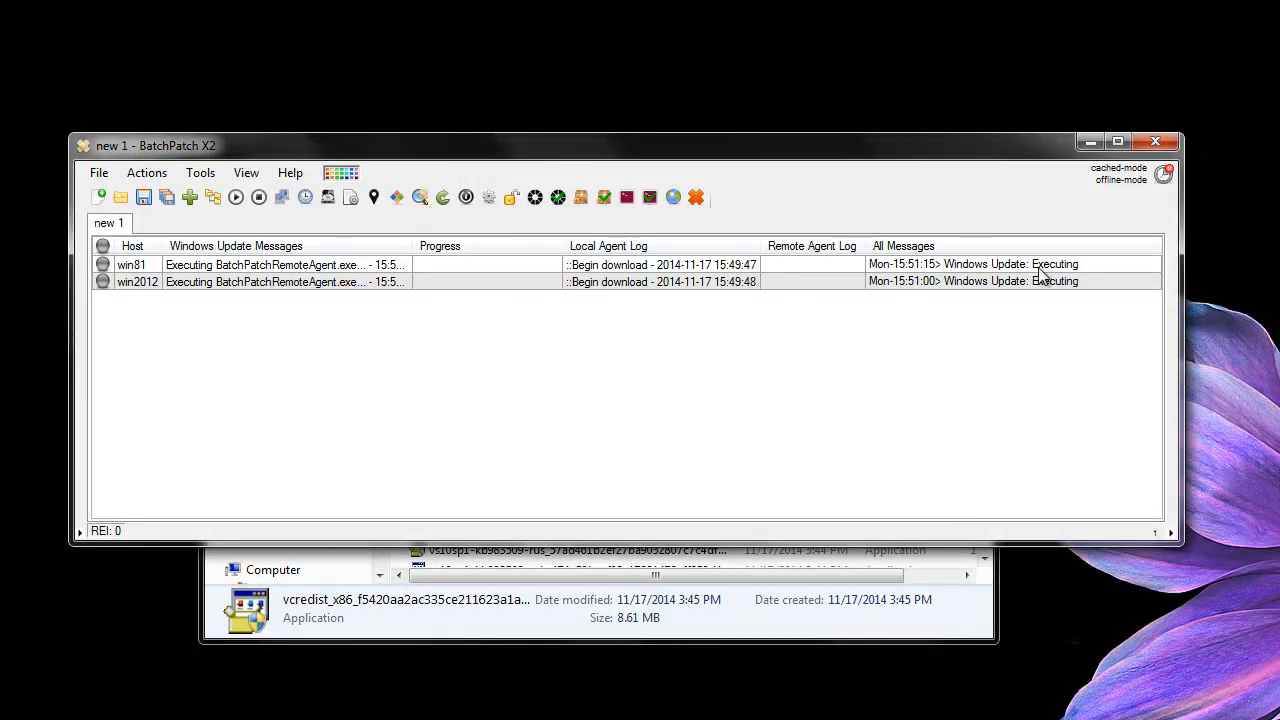
Check the update messages and progress of win2012 and win81, leaving no host selected.
mouse_move(1057, 283)
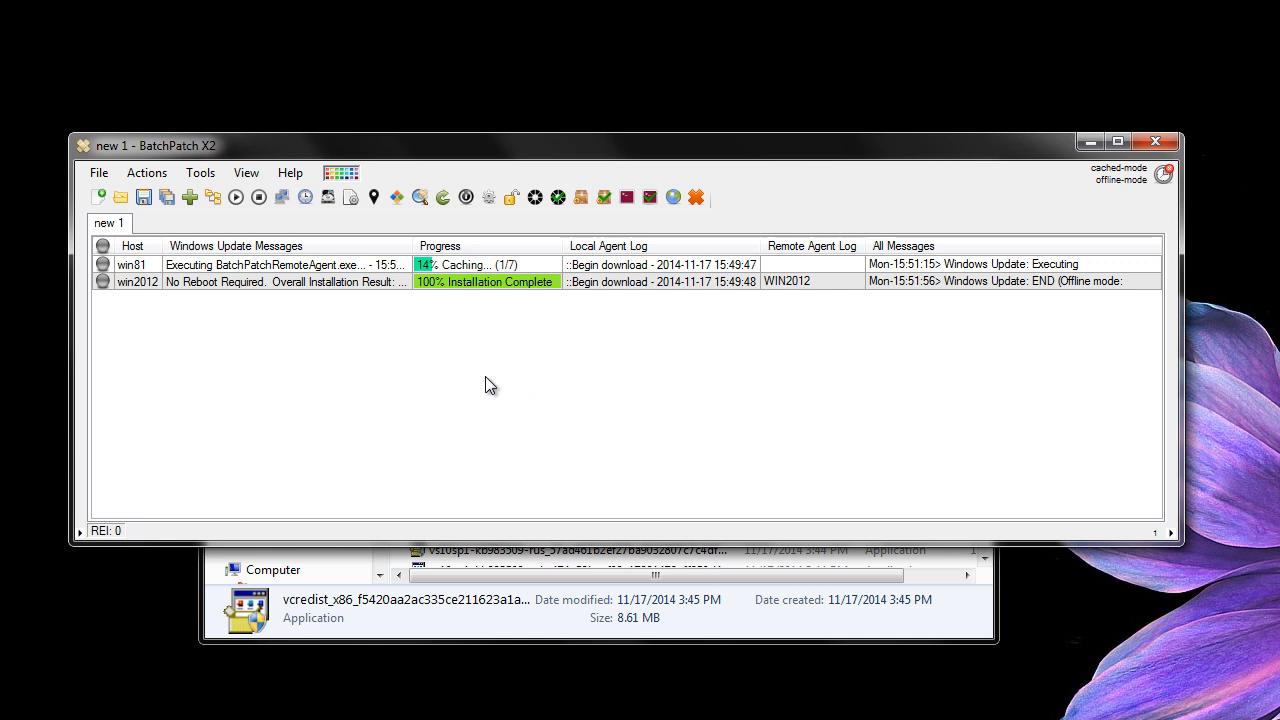
left_click(390, 266)
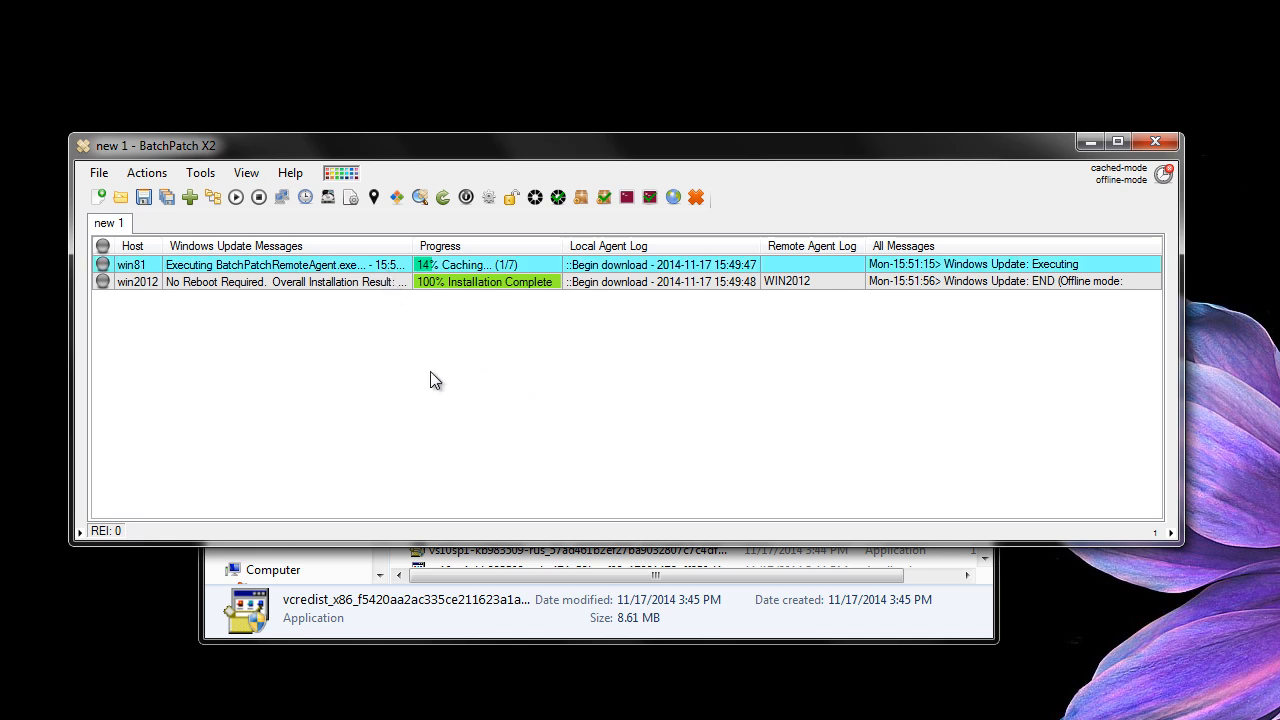
left_click(441, 335)
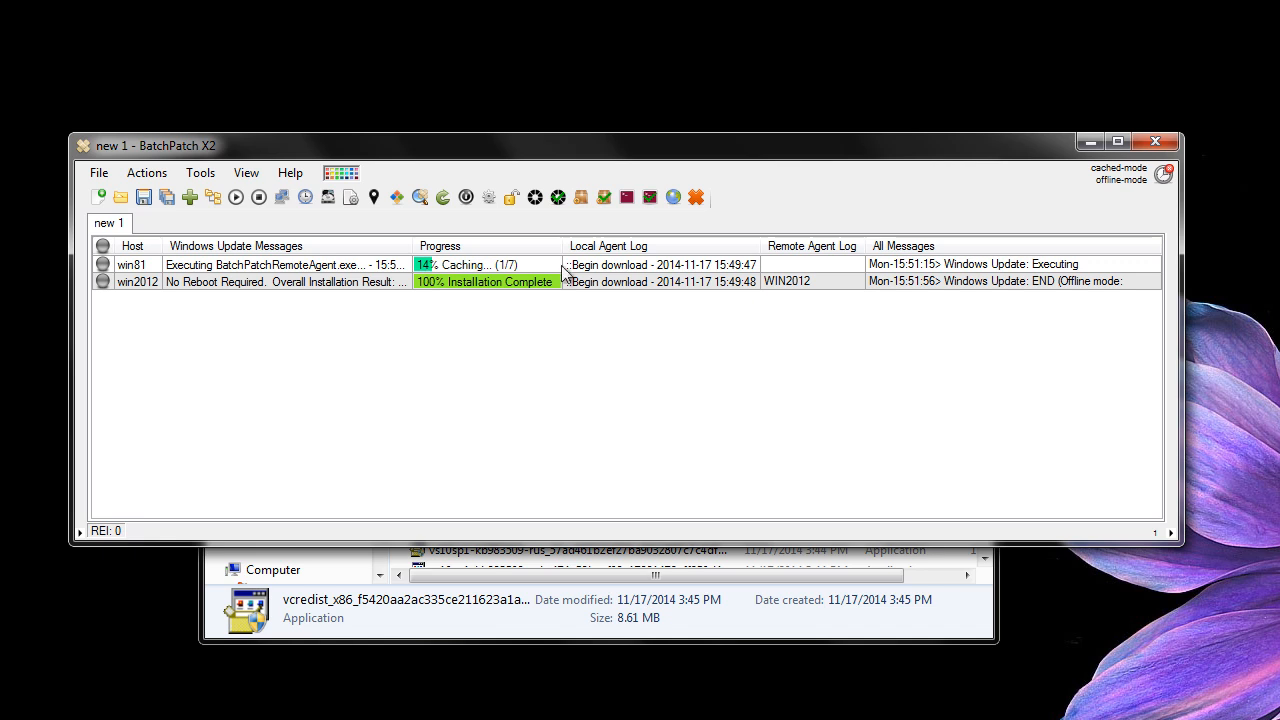